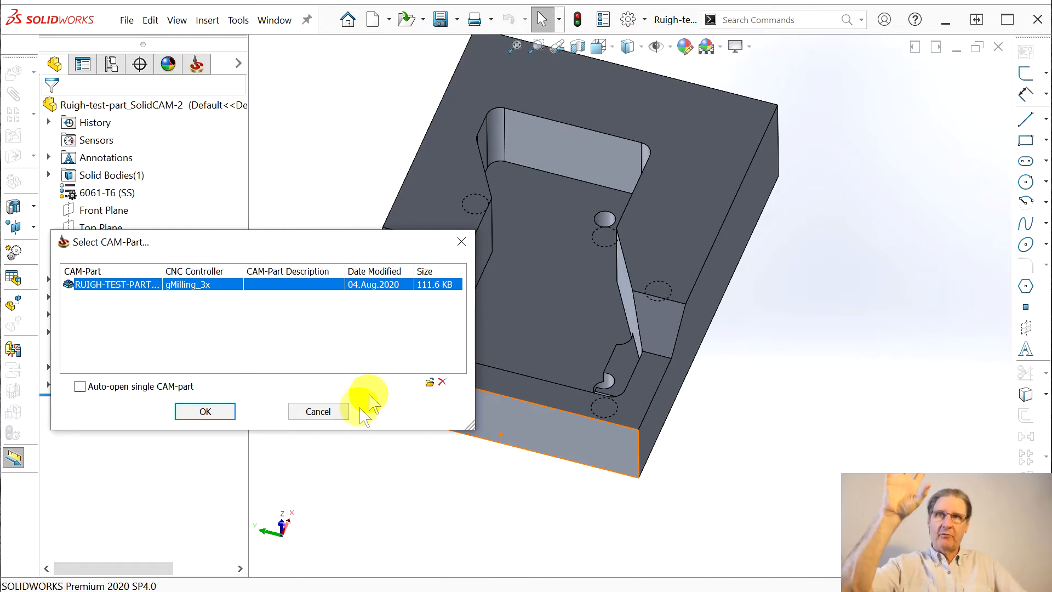
# Dismiss the CAM-Part prompt and save as copy-and-open named Ruigh-test-part_SolidCAM-3
pyautogui.click(318, 411)
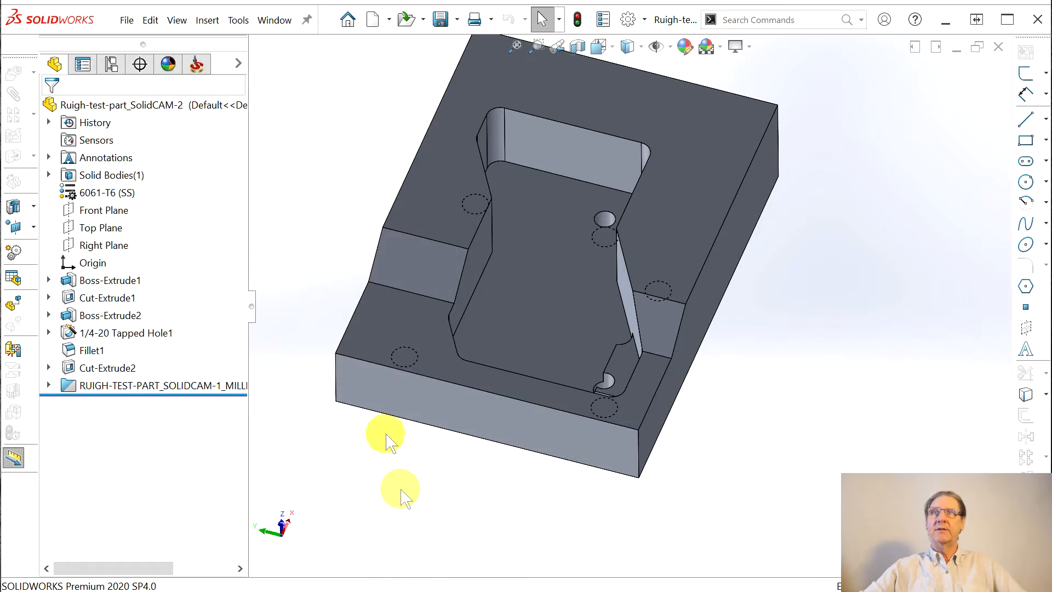
pyautogui.click(126, 20)
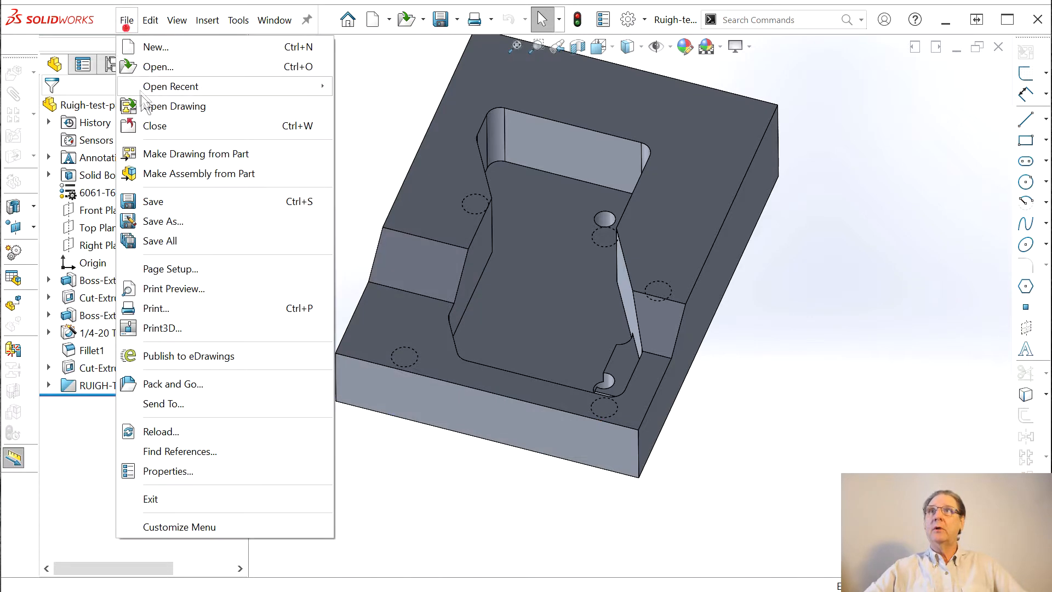
pyautogui.click(148, 222)
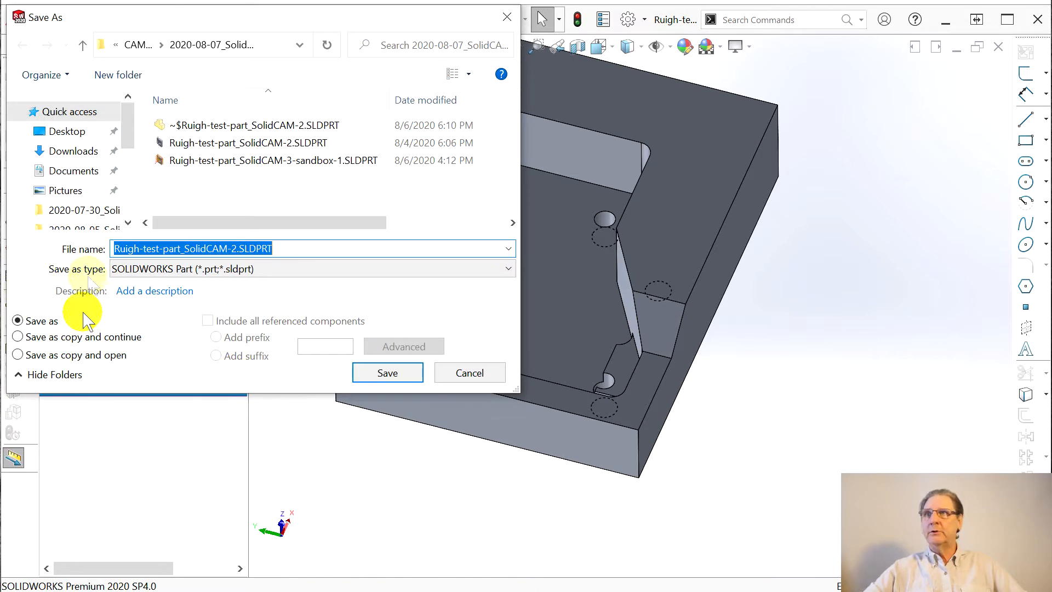
pyautogui.click(17, 354)
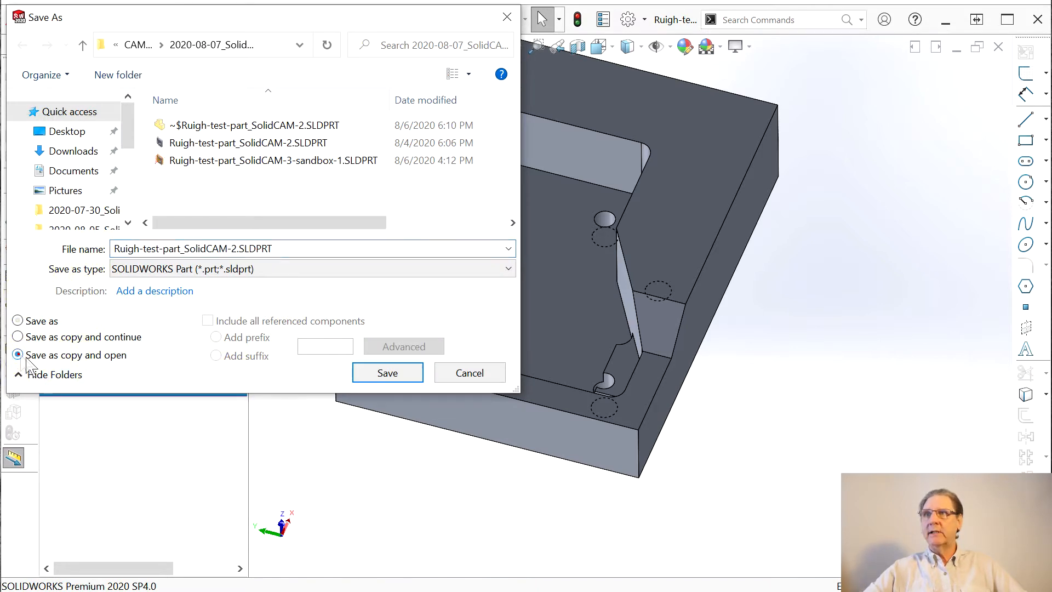
pyautogui.click(234, 249)
pyautogui.click(234, 248)
pyautogui.doubleClick(234, 248)
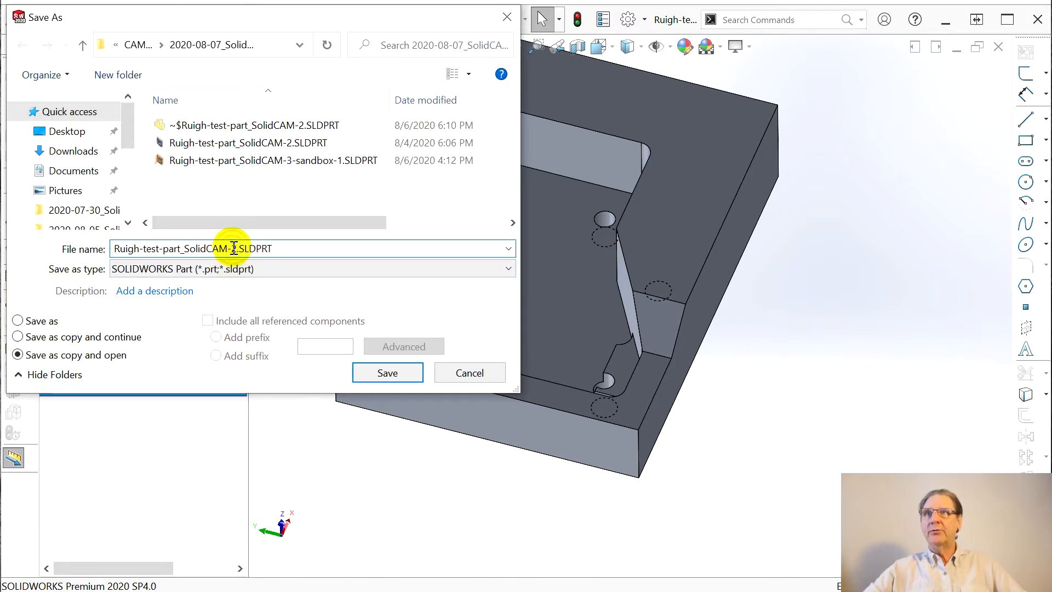
pyautogui.write('3')
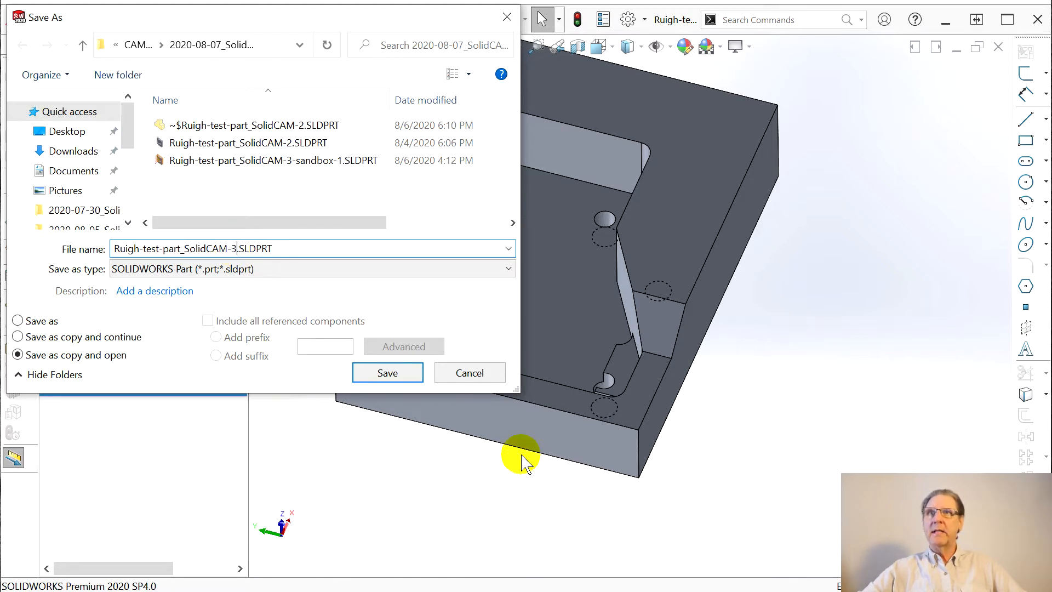
pyautogui.click(385, 377)
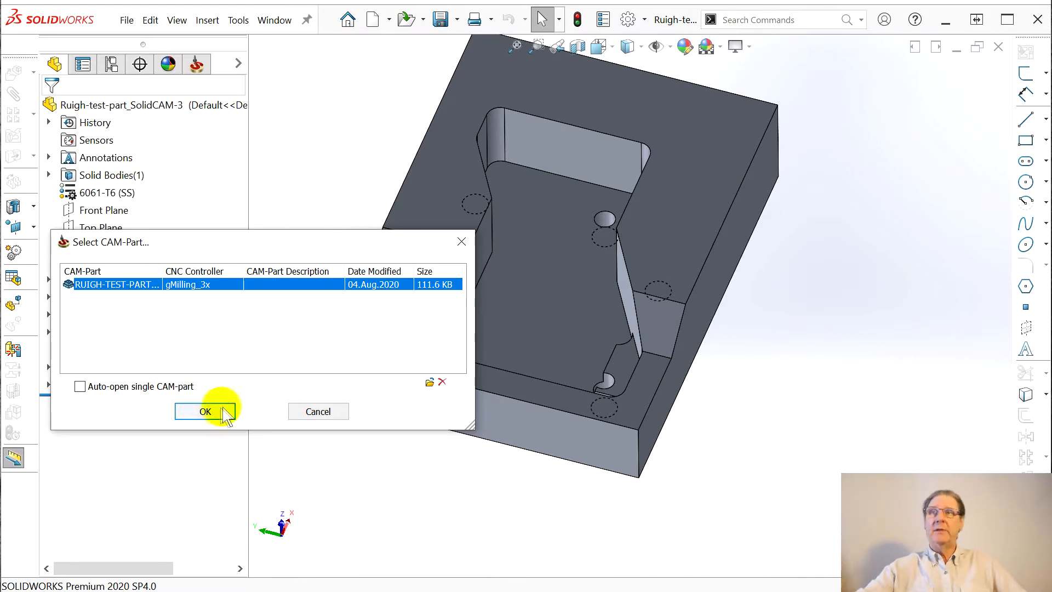
# Open the copy's gMilling_3x CAM-Part and briefly preview the Face top toolpath
pyautogui.click(205, 411)
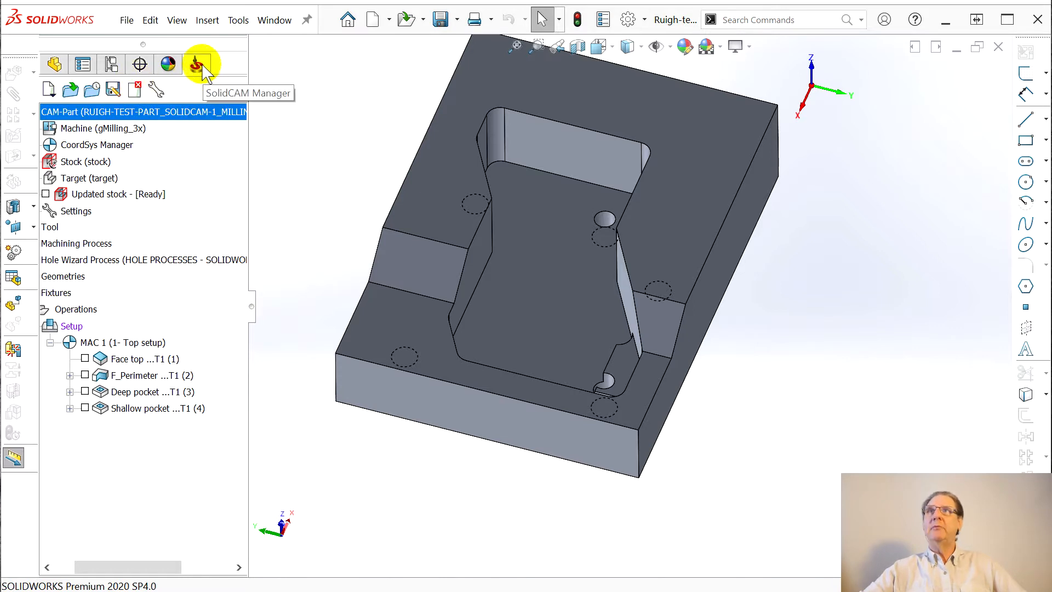
pyautogui.click(85, 359)
pyautogui.click(85, 359)
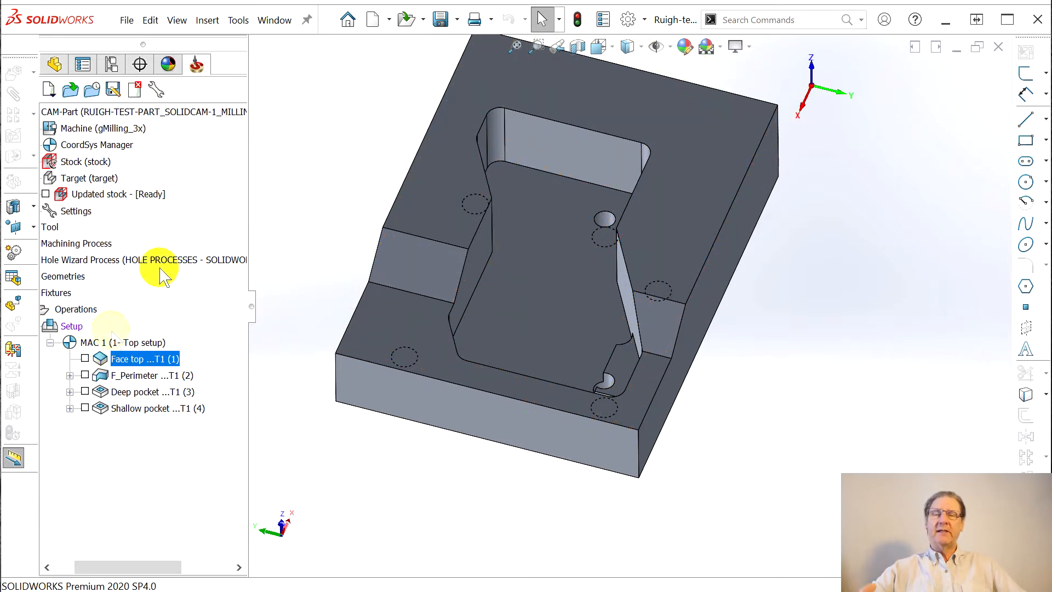
# Switch to Ruigh-test-part_SolidCAM-2.SLDPRT from the Window list and close it
pyautogui.click(267, 20)
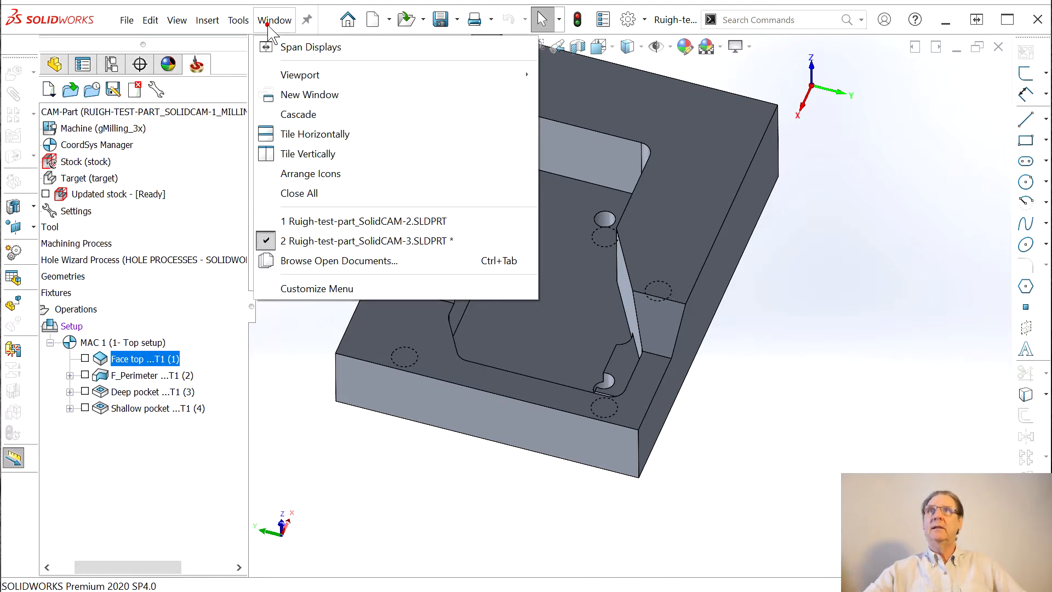
pyautogui.click(301, 221)
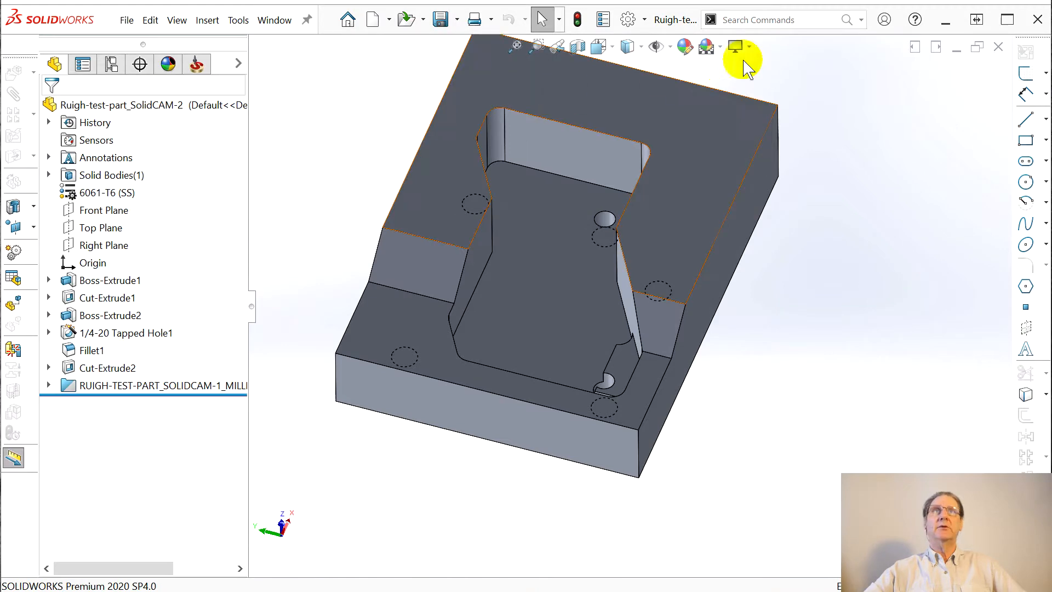
pyautogui.click(998, 46)
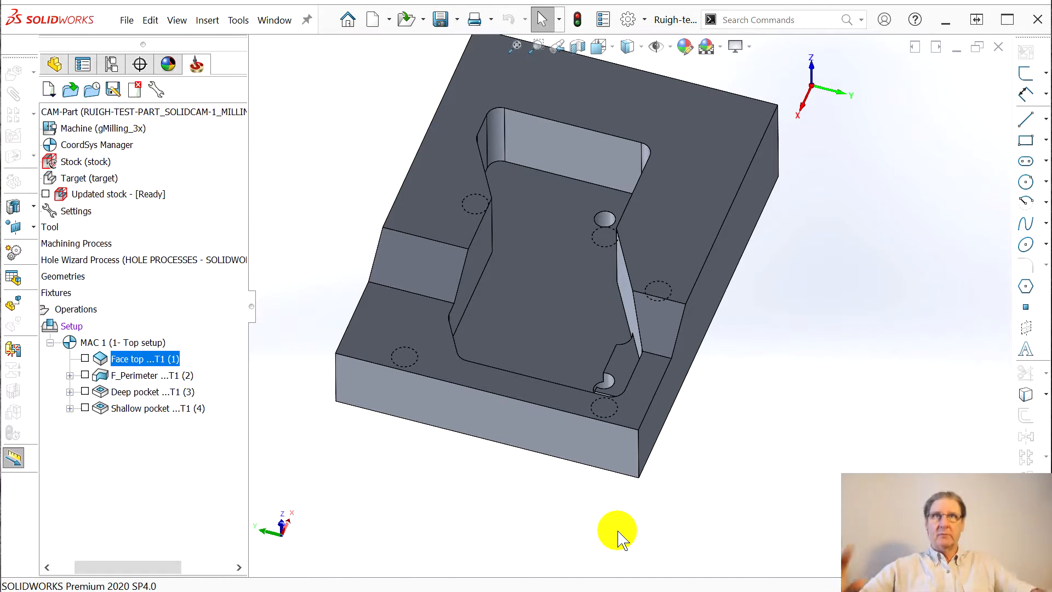
pyautogui.rightClick(667, 21)
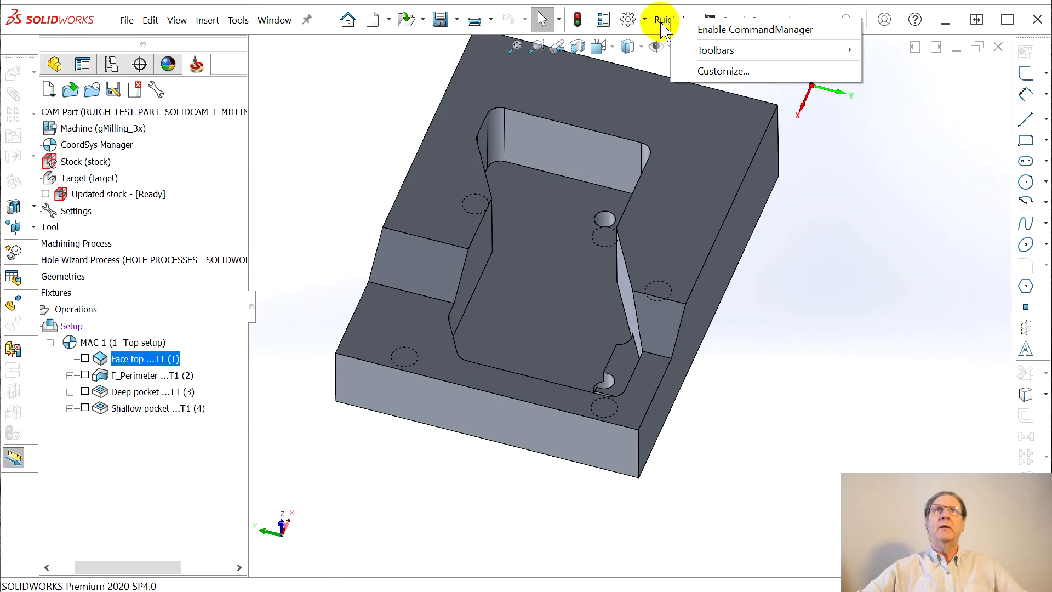
pyautogui.click(660, 23)
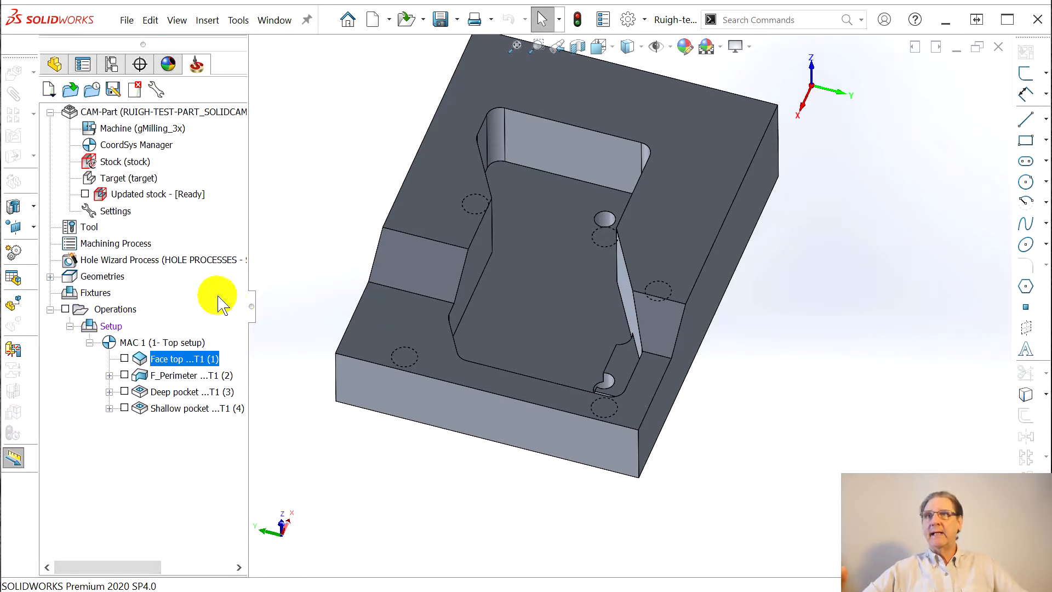
pyautogui.moveTo(251, 306); pyautogui.dragTo(437, 326)
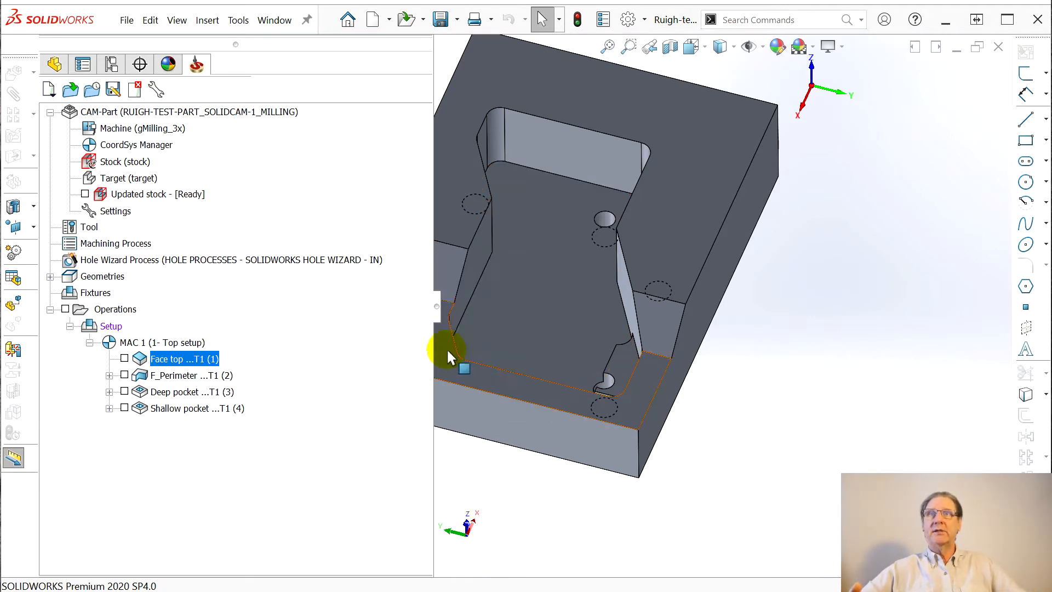
pyautogui.moveTo(437, 311); pyautogui.dragTo(255, 328)
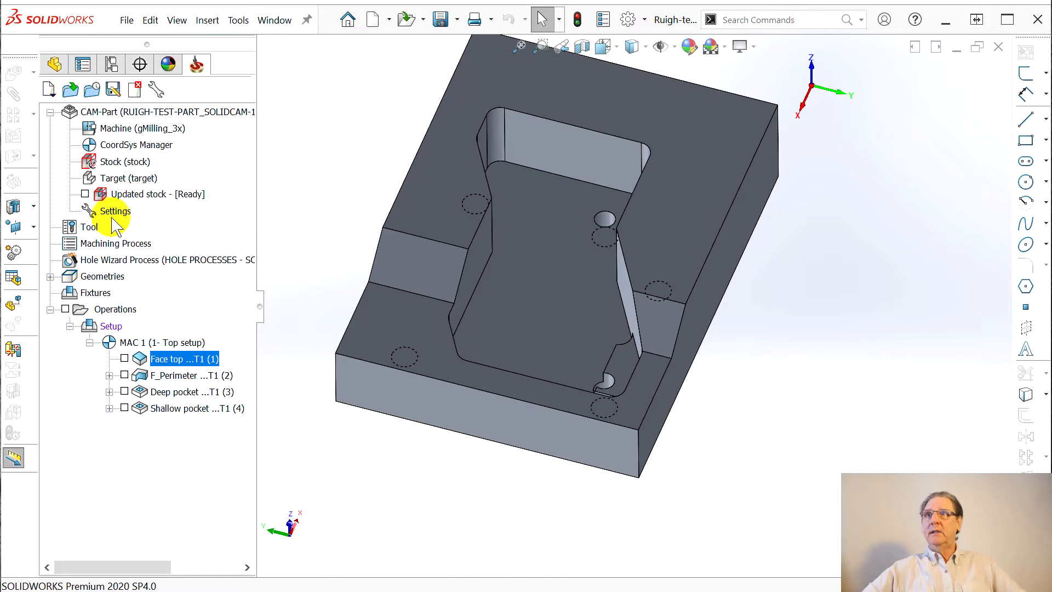
pyautogui.click(85, 195)
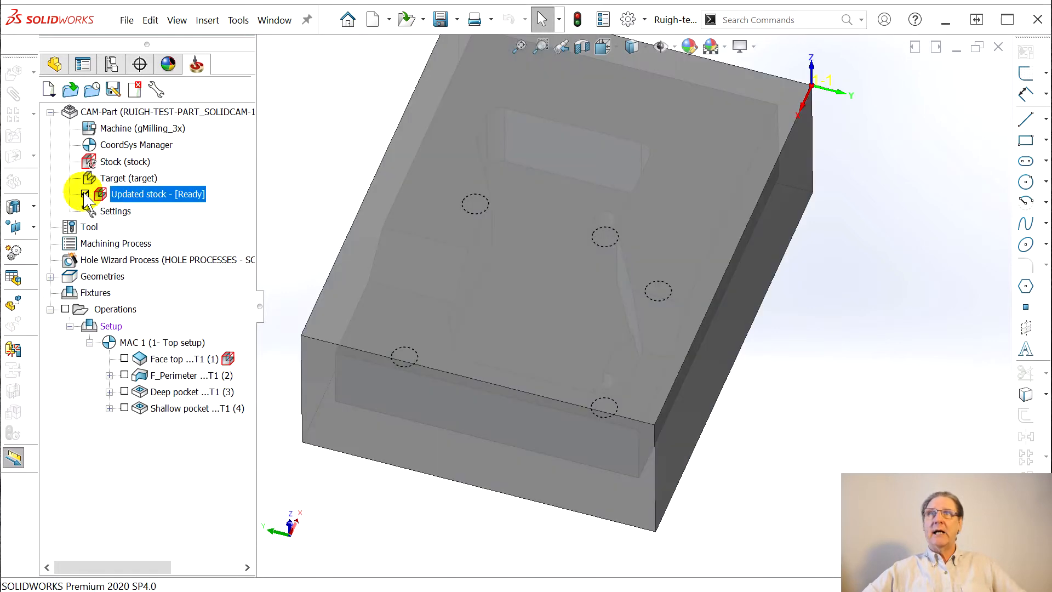
pyautogui.click(86, 194)
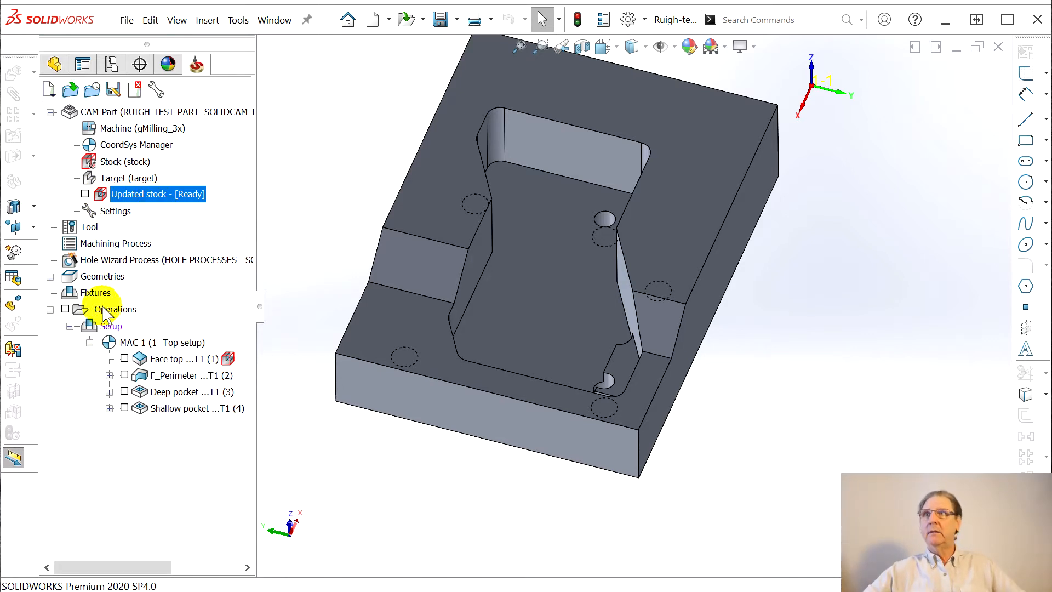
pyautogui.click(65, 309)
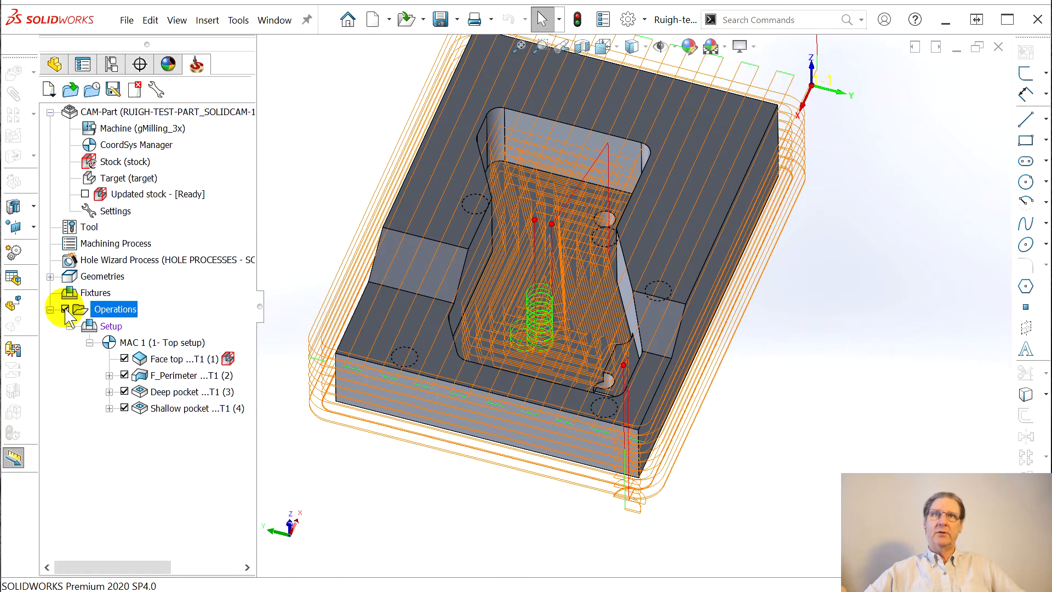
pyautogui.click(65, 309)
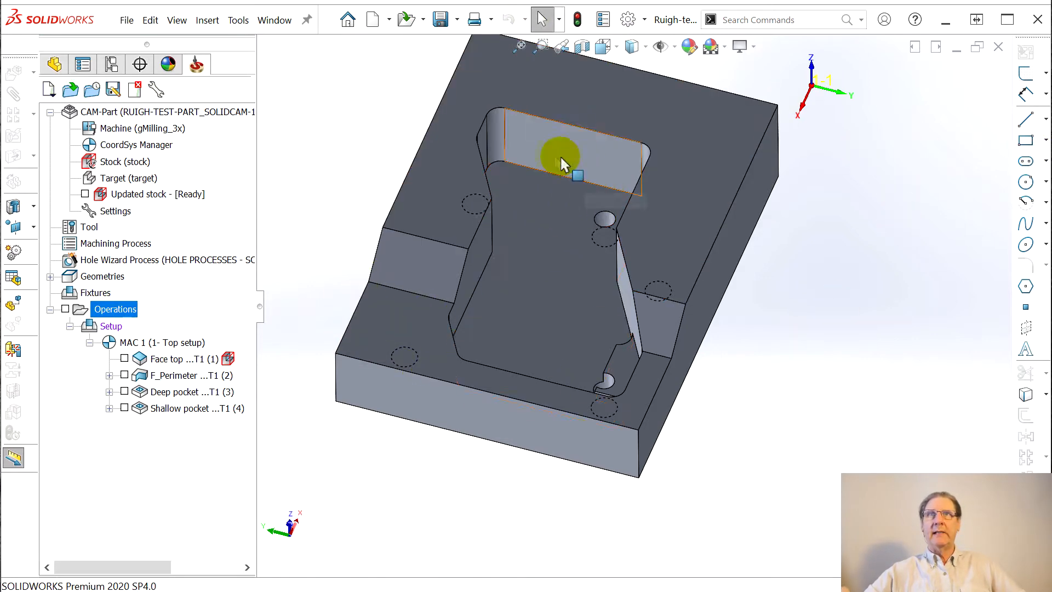
pyautogui.moveTo(561, 363); pyautogui.dragTo(629, 422, button='middle')
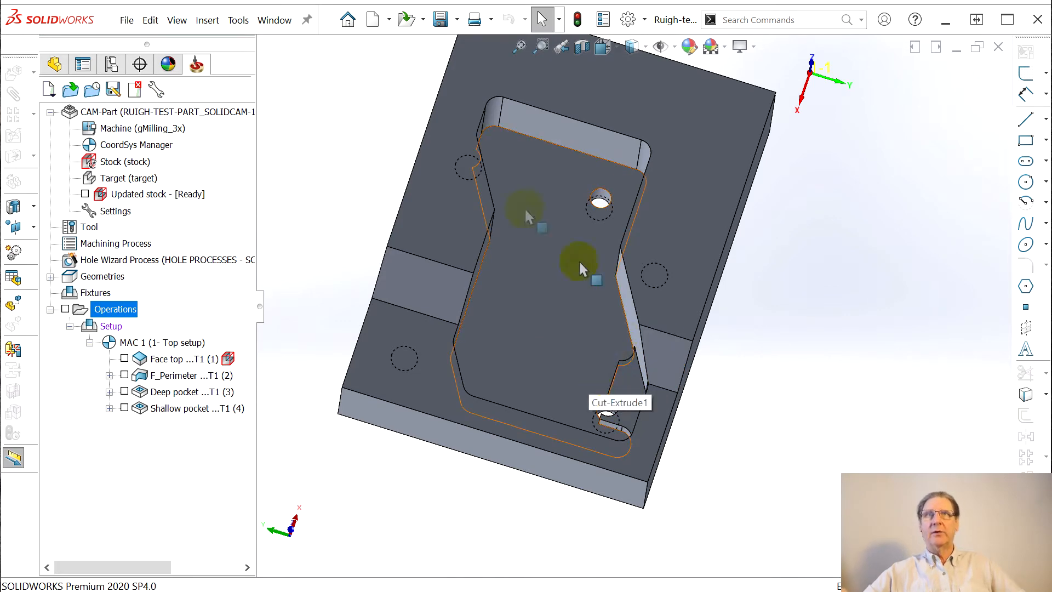
pyautogui.moveTo(524, 312); pyautogui.dragTo(501, 237, button='middle')
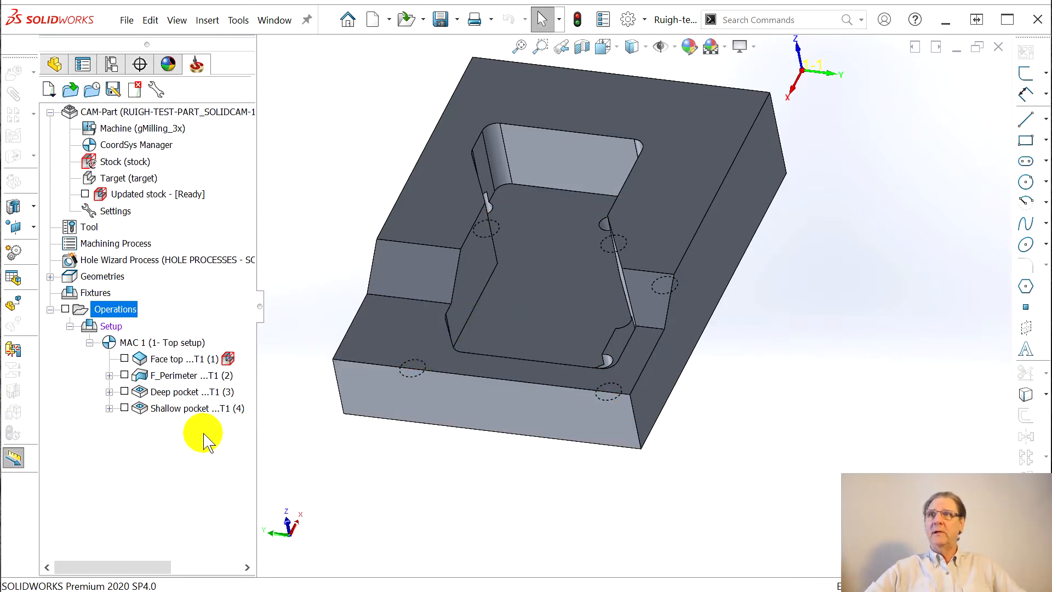
# Add a Profile milling operation after Shallow pocket and start a new contour geometry
pyautogui.rightClick(163, 409)
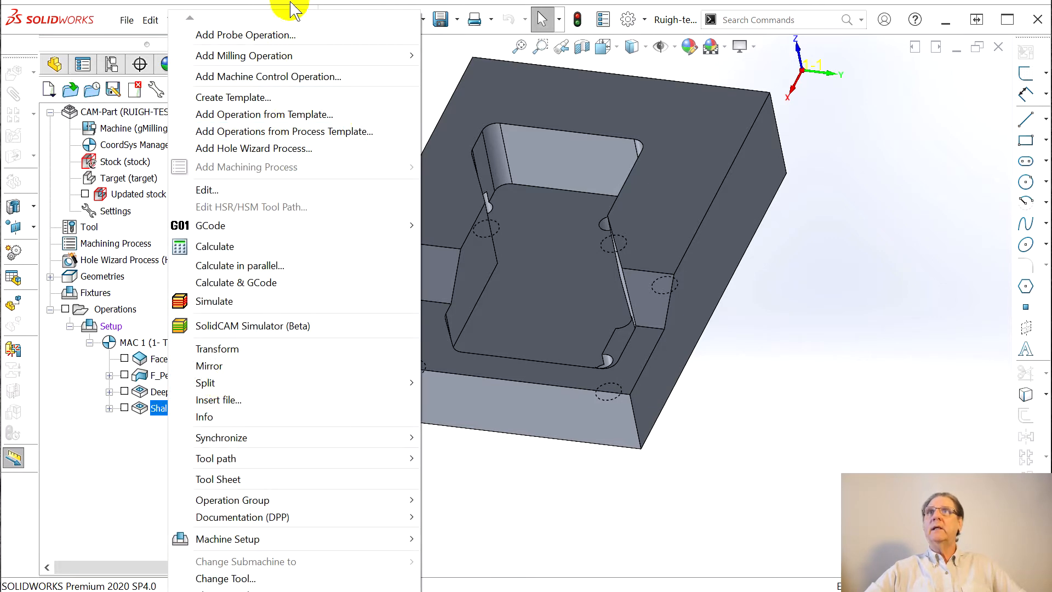
pyautogui.moveTo(266, 60)
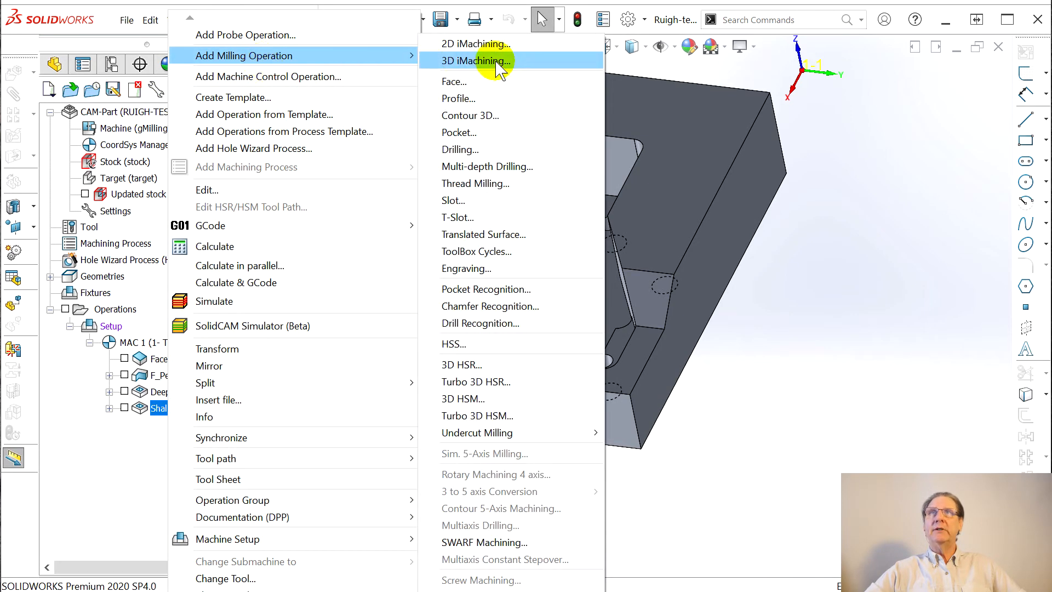
pyautogui.click(463, 102)
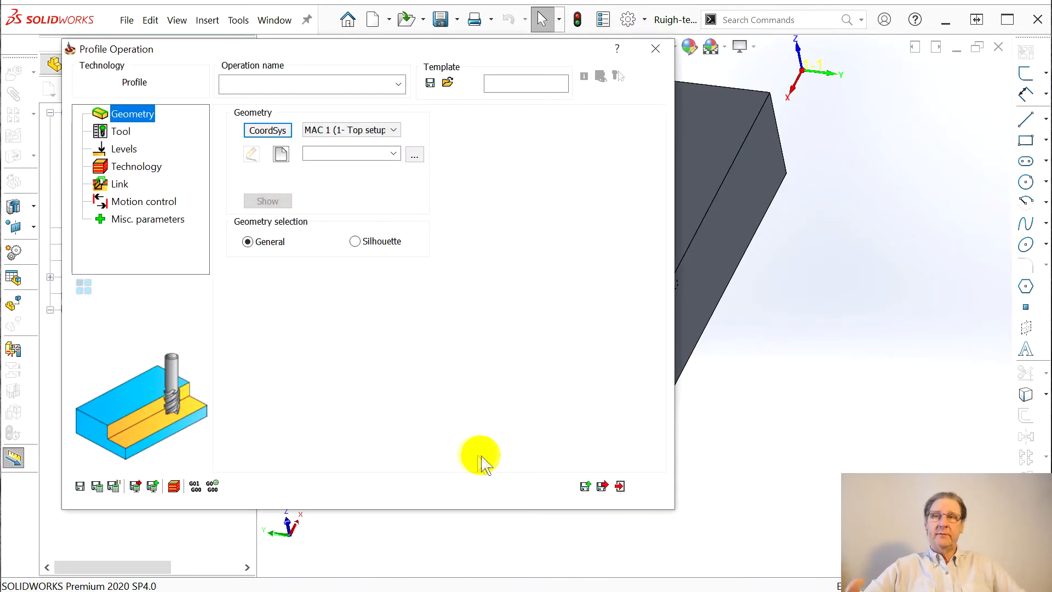
pyautogui.click(280, 154)
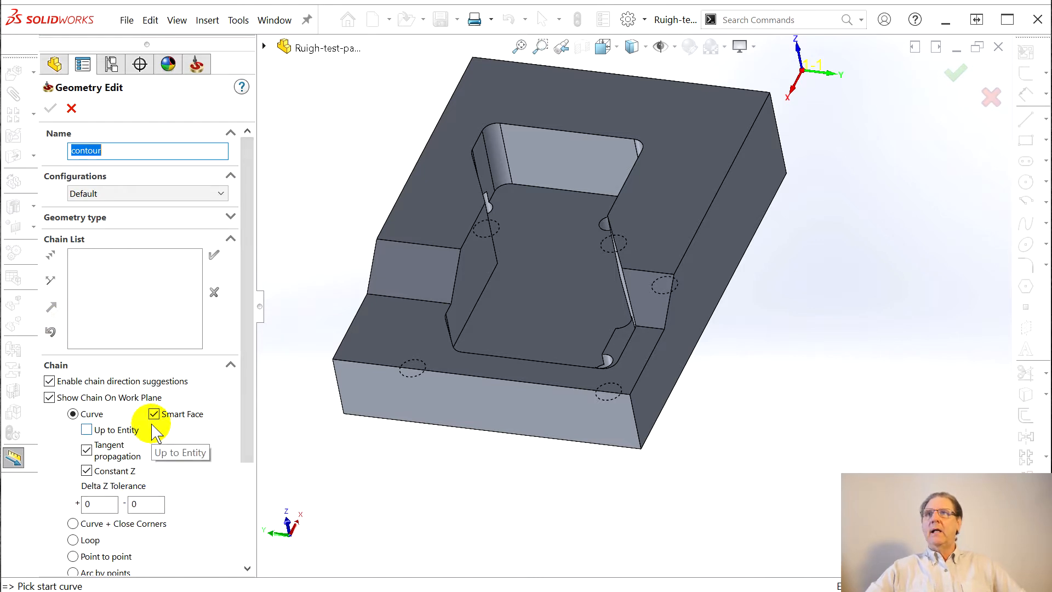
# Chain the part's step edge point-to-point as geometry Flat and confirm it
pyautogui.moveTo(248, 430); pyautogui.dragTo(242, 484)
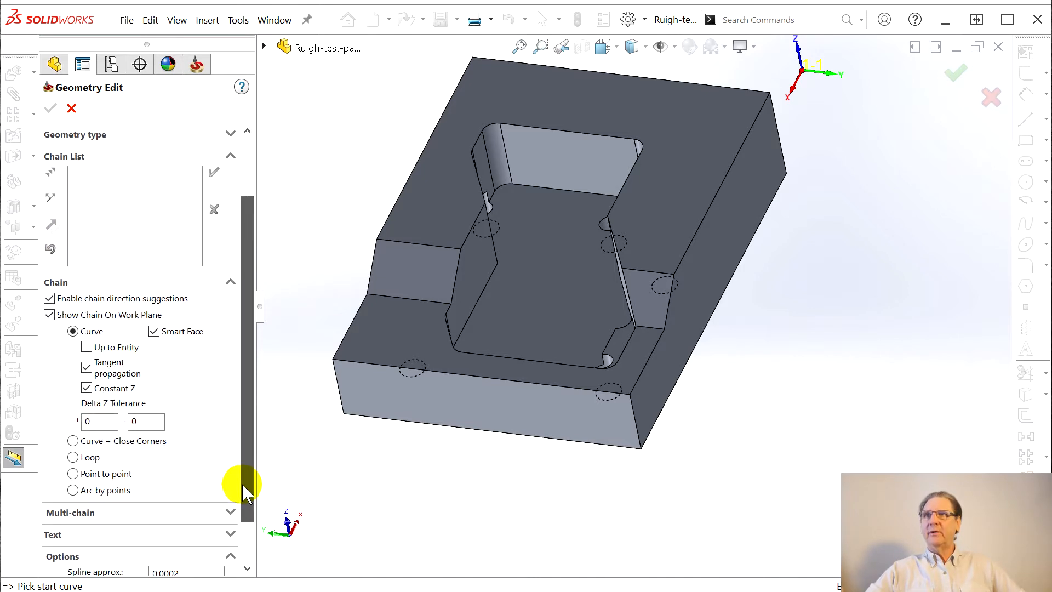
pyautogui.click(73, 473)
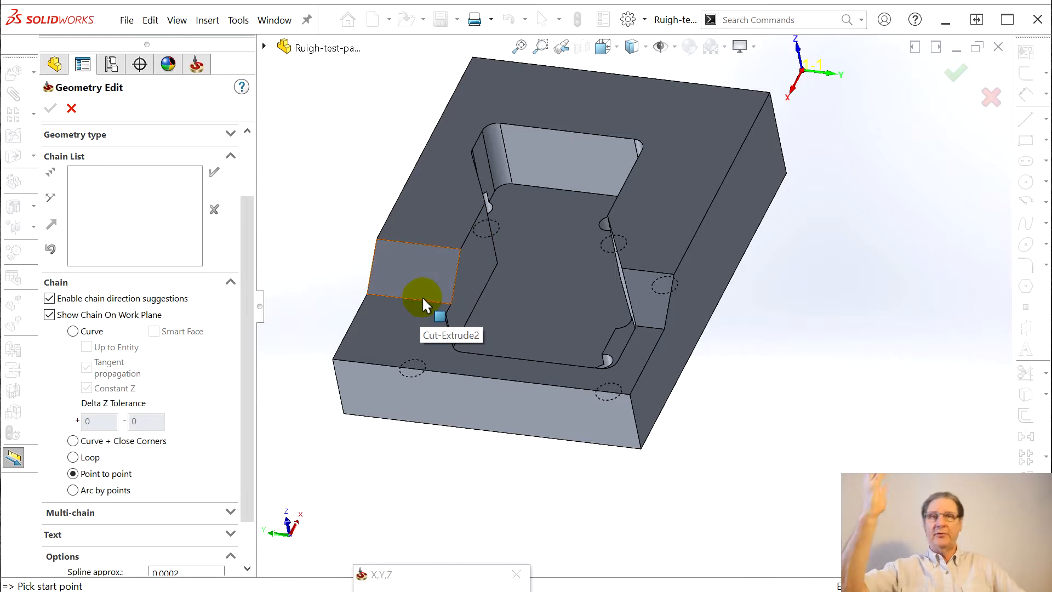
pyautogui.click(664, 330)
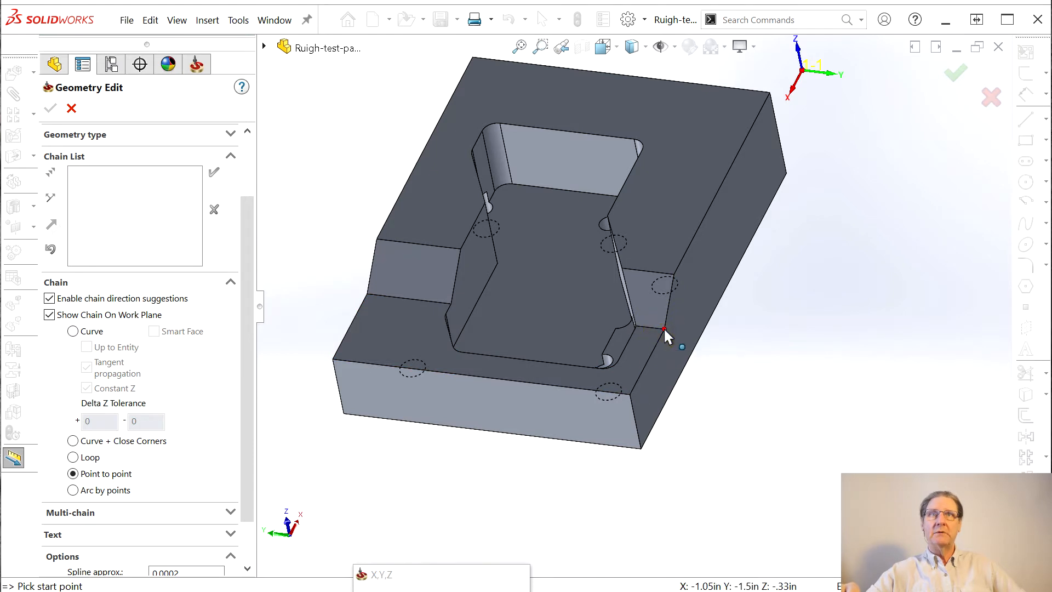
pyautogui.click(366, 294)
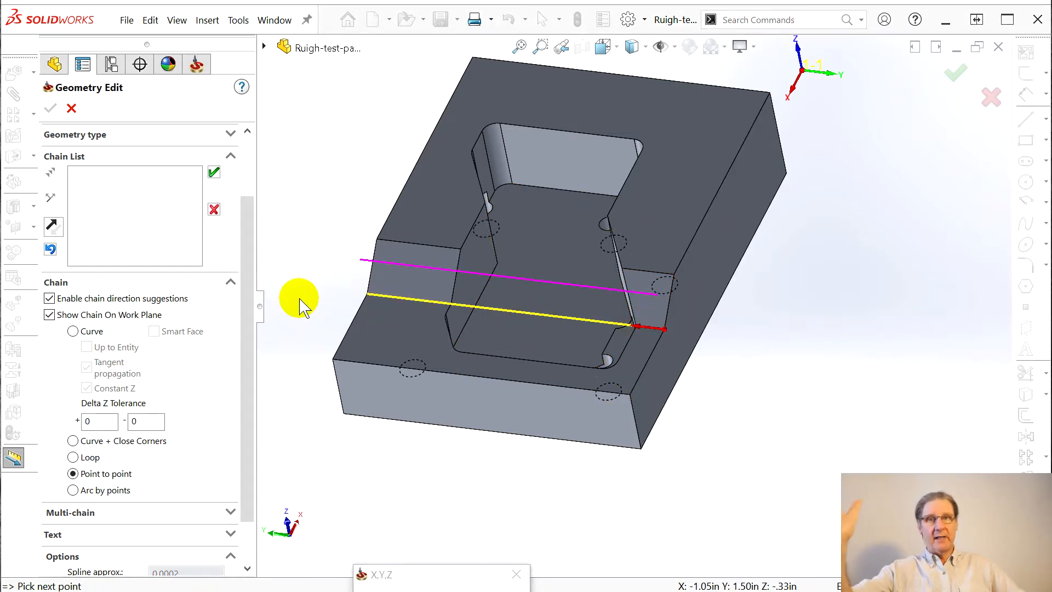
pyautogui.click(215, 173)
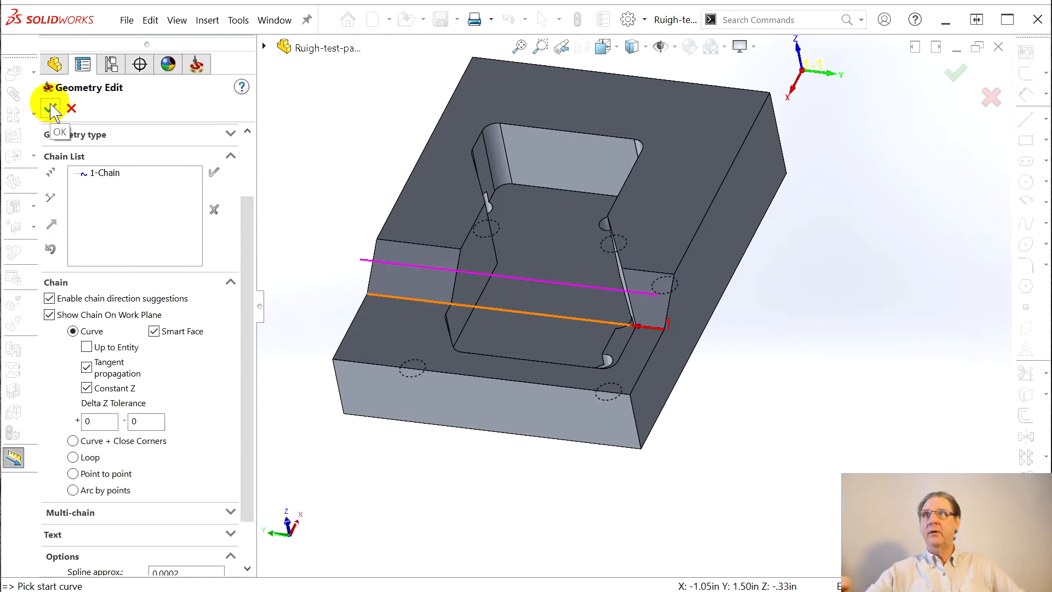
pyautogui.scroll(3, 197, 159)
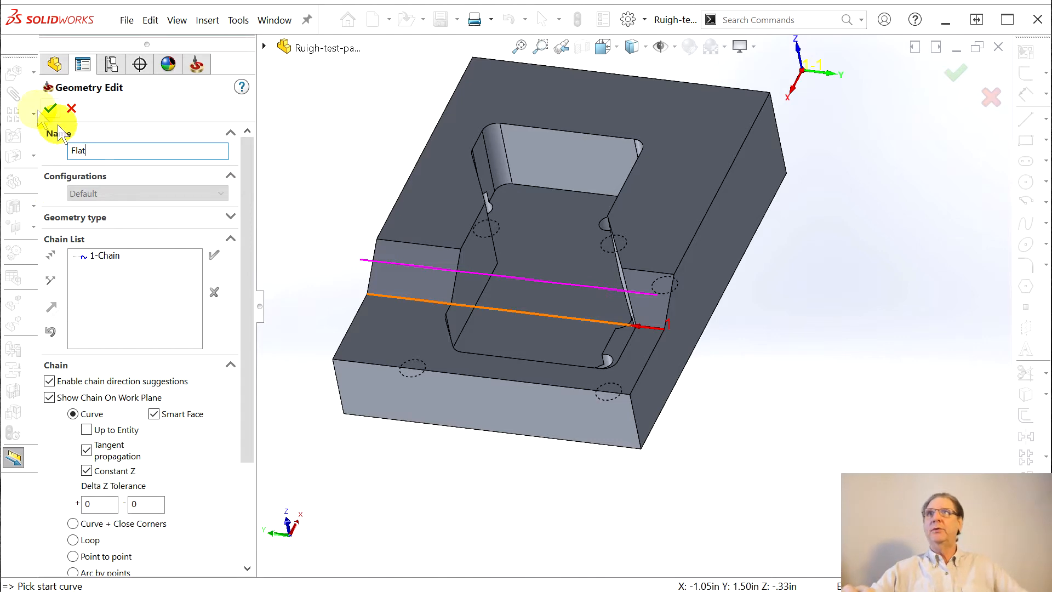
pyautogui.click(50, 108)
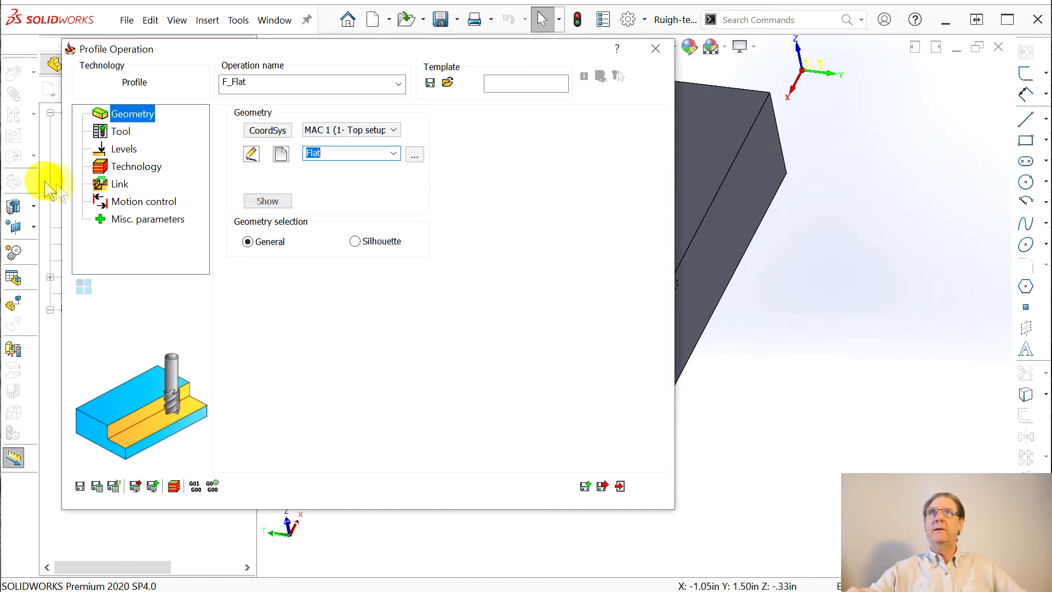
# Keep Flat as the F_Flat operation's geometry and move to the Tool page
pyautogui.click(394, 154)
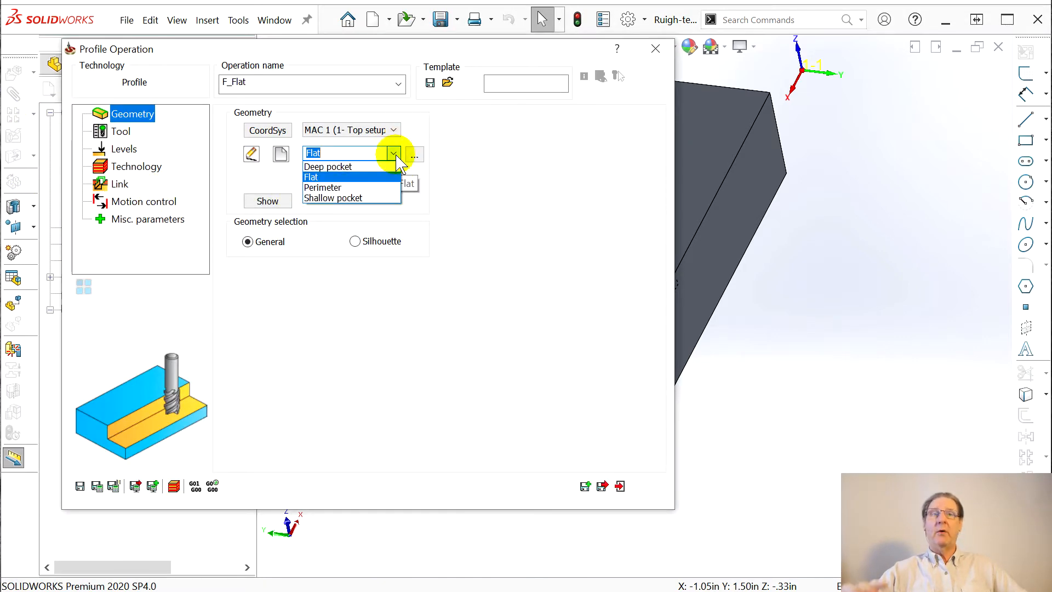
pyautogui.click(518, 159)
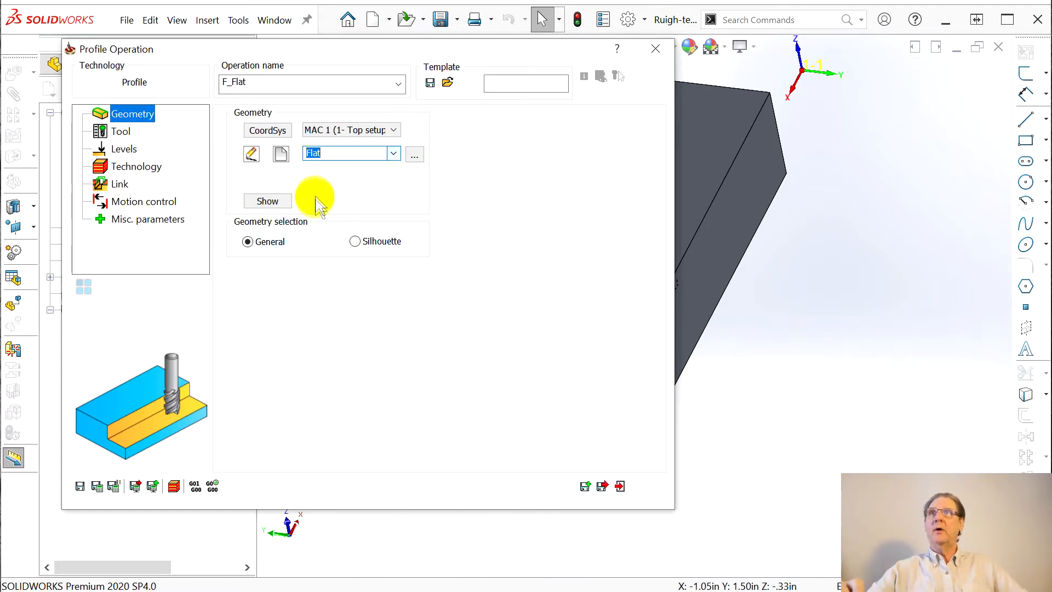
pyautogui.click(134, 152)
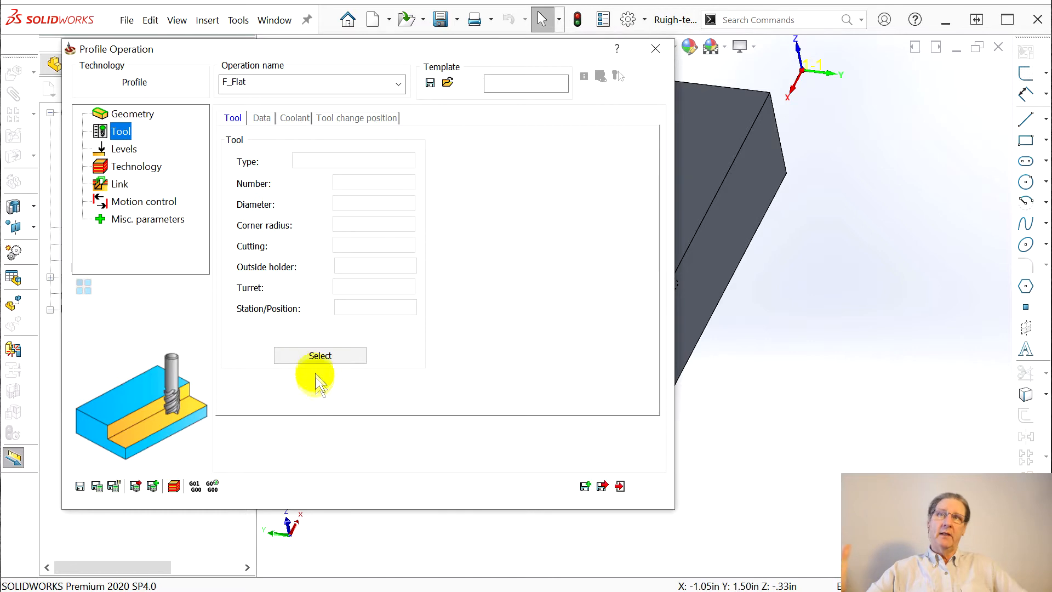
# Assign tool 1, the 0.25 inch 1/4_CARB_EMILL end mill, to F_Flat
pyautogui.click(280, 355)
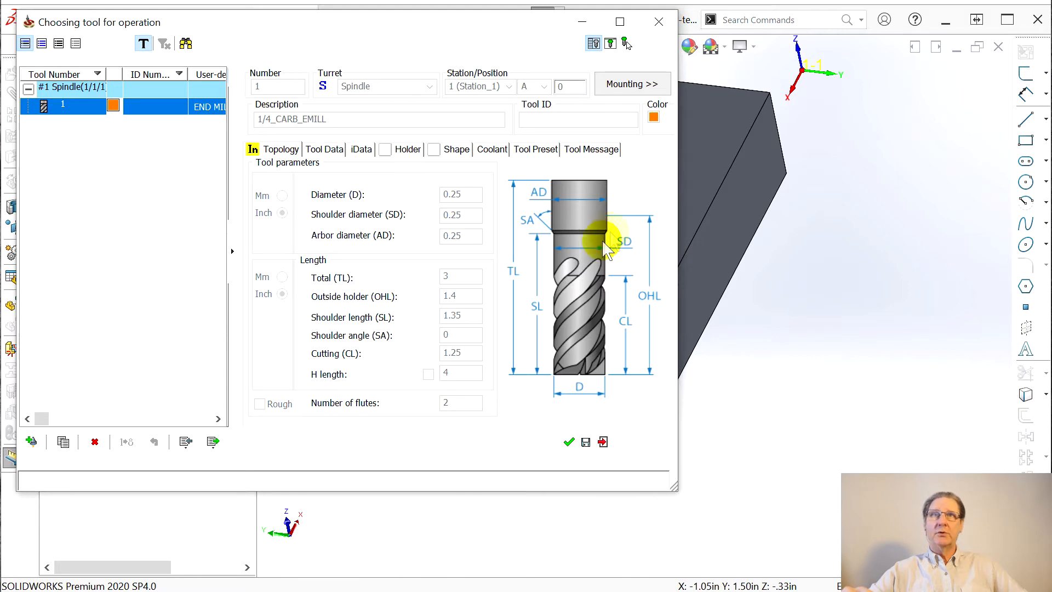
pyautogui.click(570, 442)
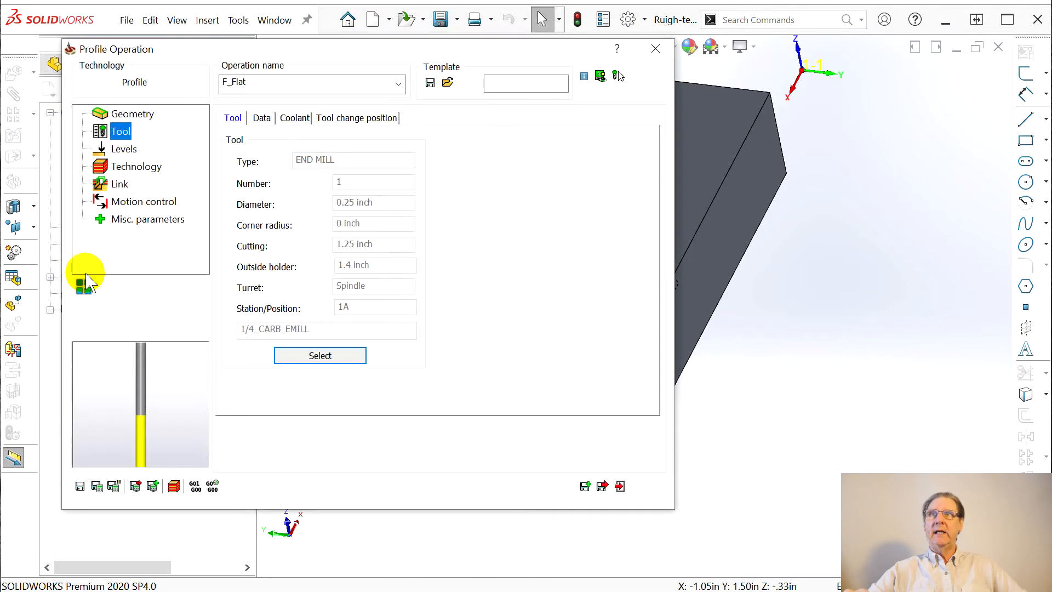
pyautogui.click(123, 148)
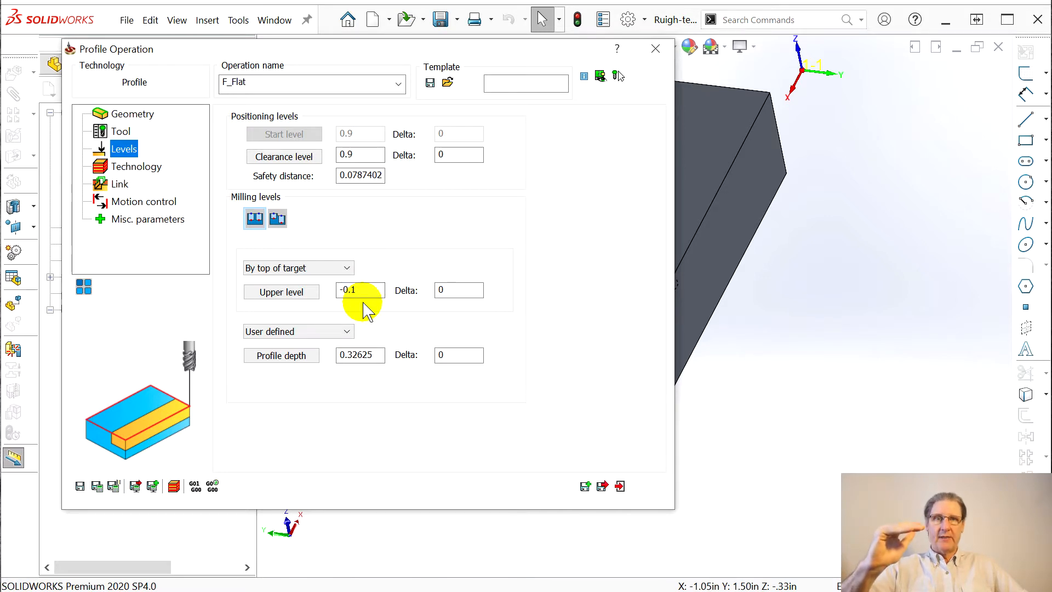
# Check the F_Flat profile depth of 0.32625 and leave it unchanged
pyautogui.click(370, 355)
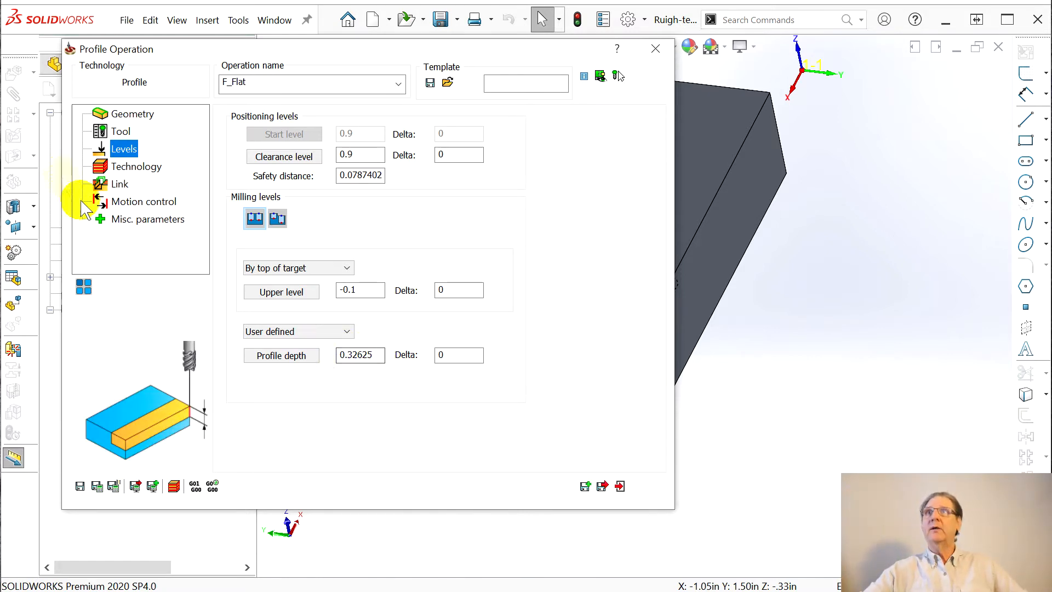
pyautogui.click(129, 167)
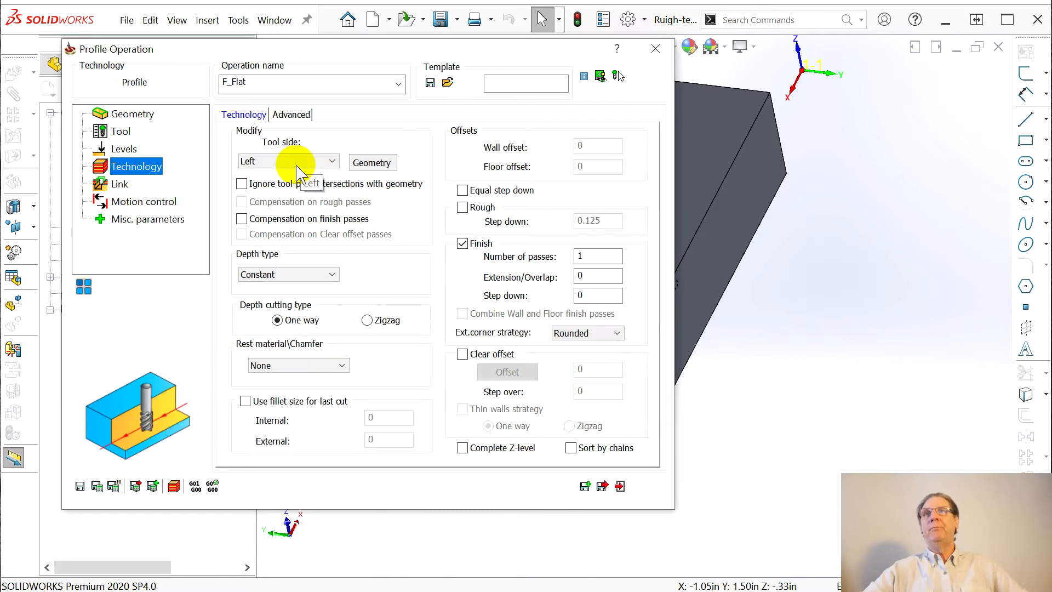
# Keep tool side Left, enable Rough and Clear offset with 0.125 step over, then pick the offset
pyautogui.moveTo(356, 52); pyautogui.dragTo(511, 46)
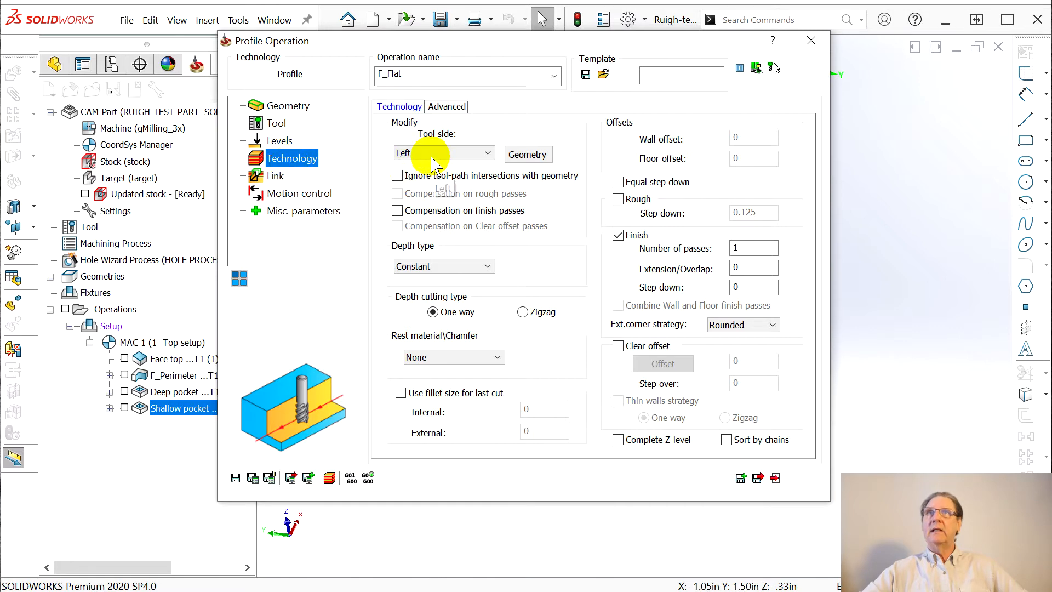
pyautogui.click(487, 154)
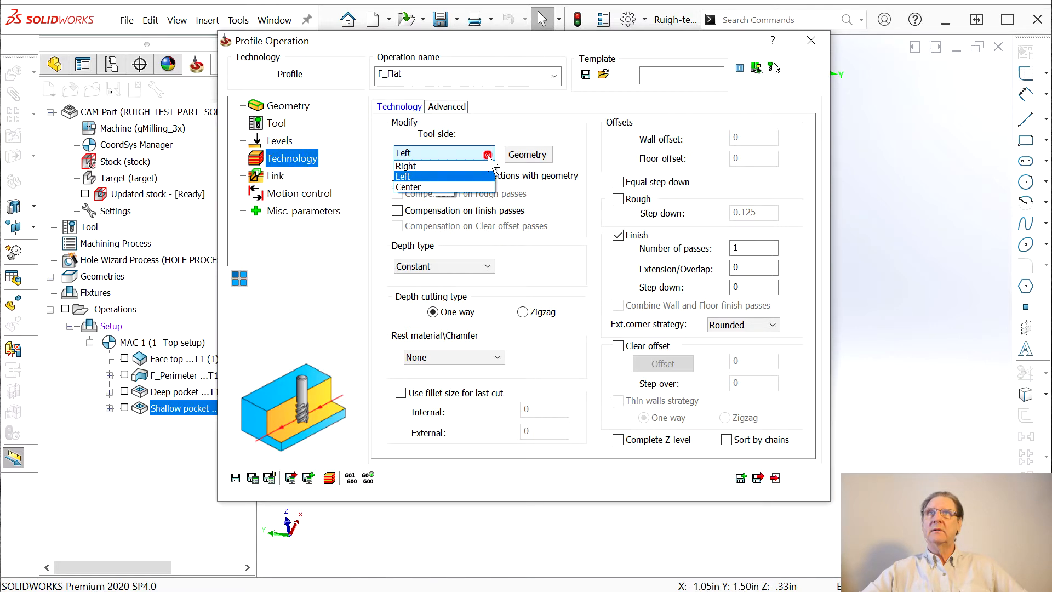
pyautogui.click(488, 156)
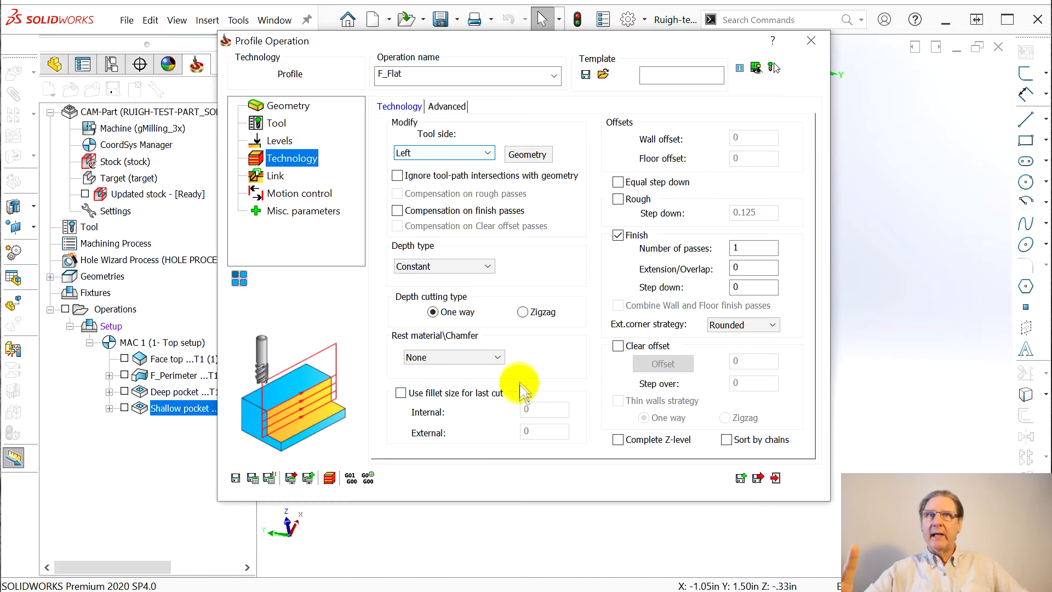
pyautogui.click(618, 199)
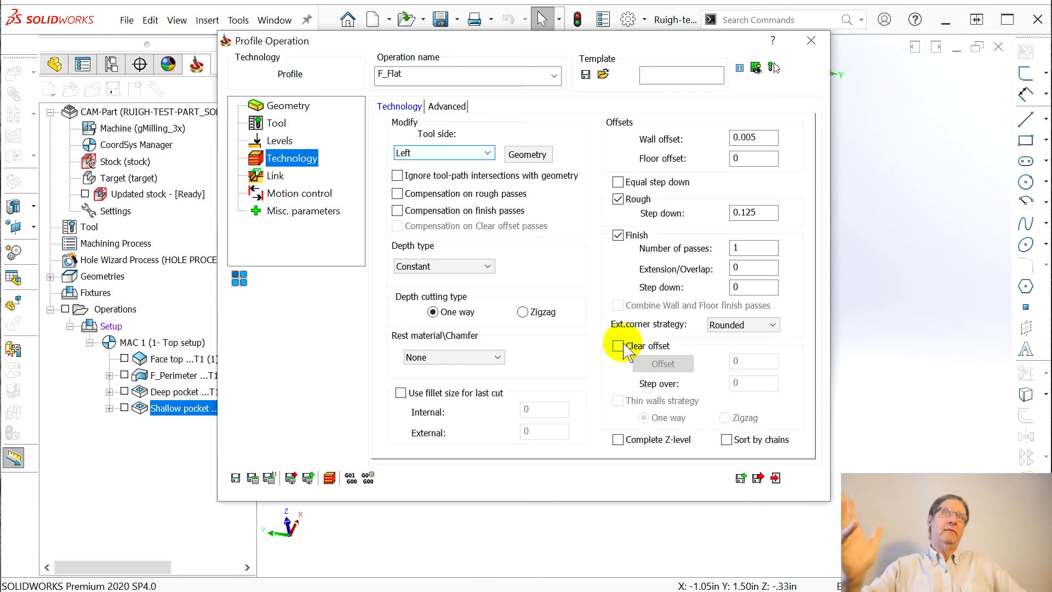
pyautogui.click(618, 346)
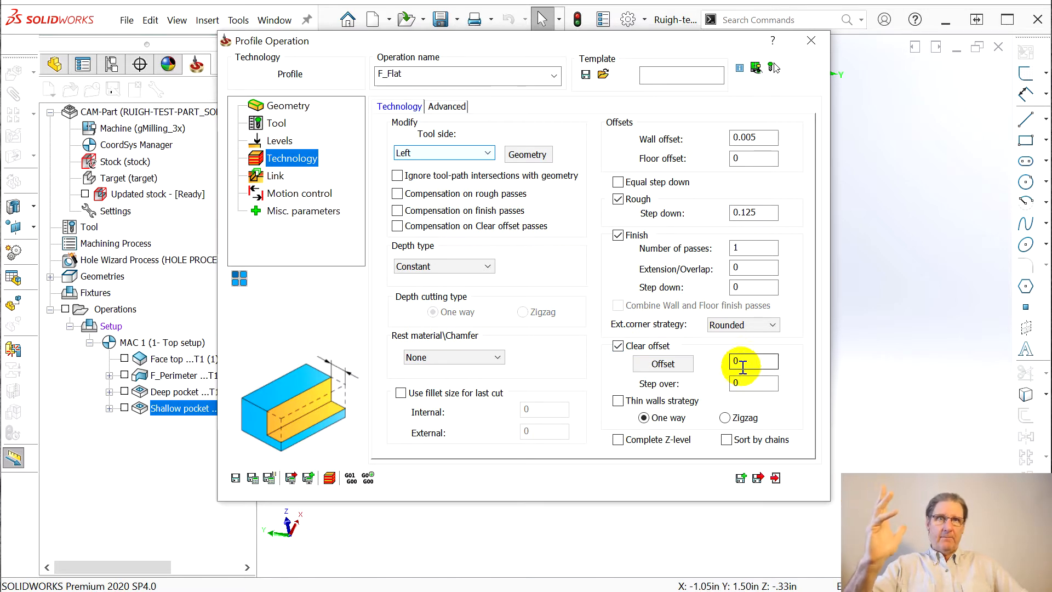
pyautogui.click(742, 383)
pyautogui.write('.')
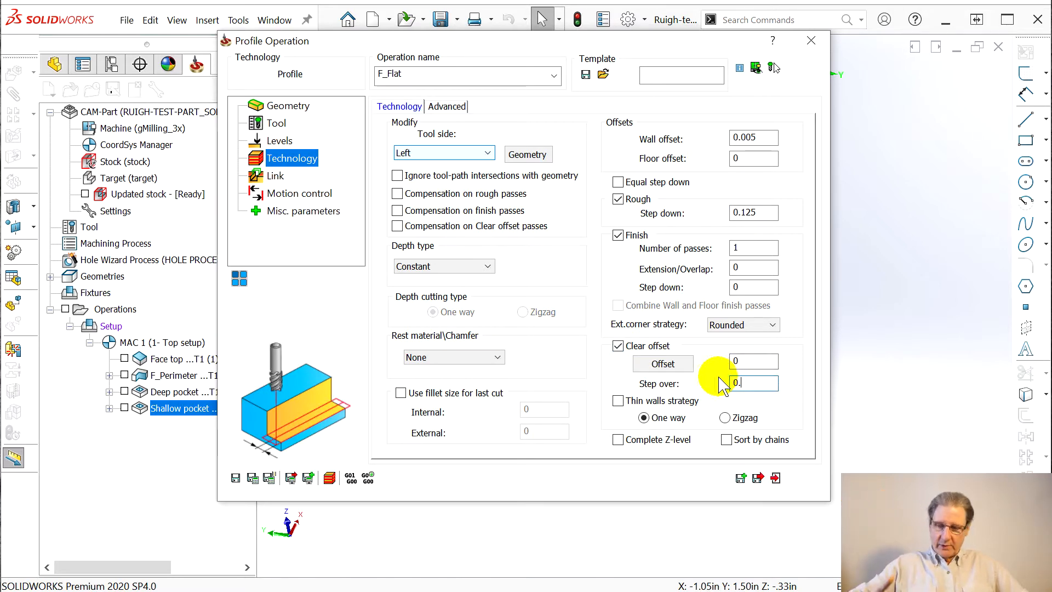
pyautogui.write('125')
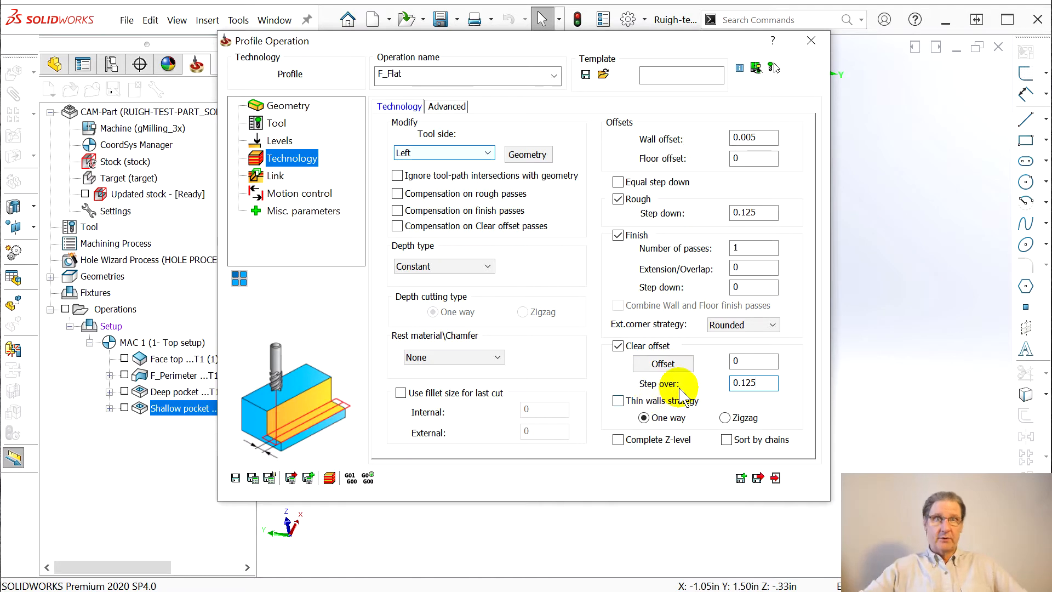
pyautogui.click(754, 362)
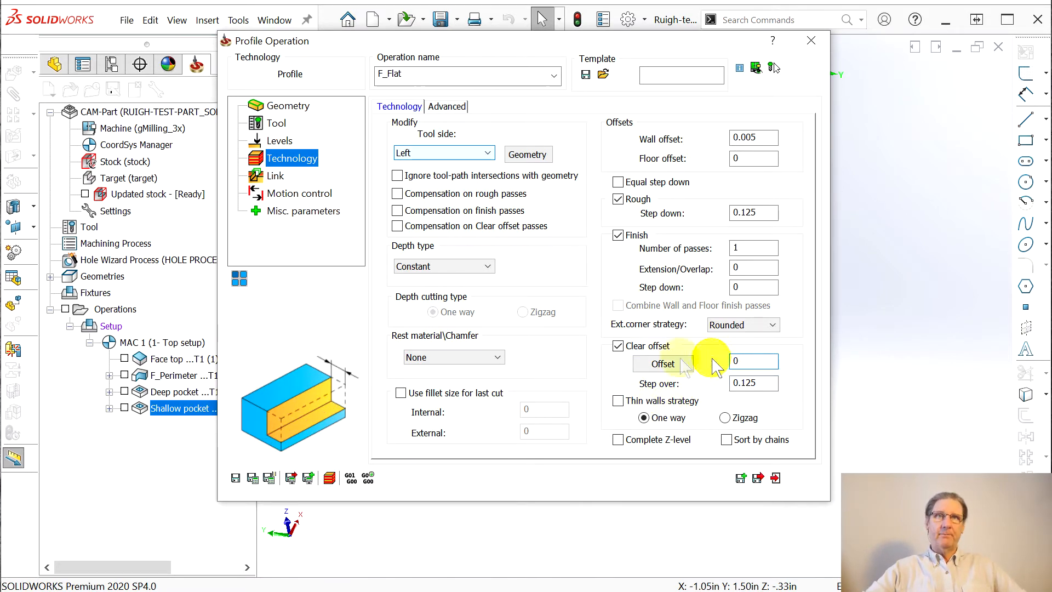
pyautogui.click(661, 364)
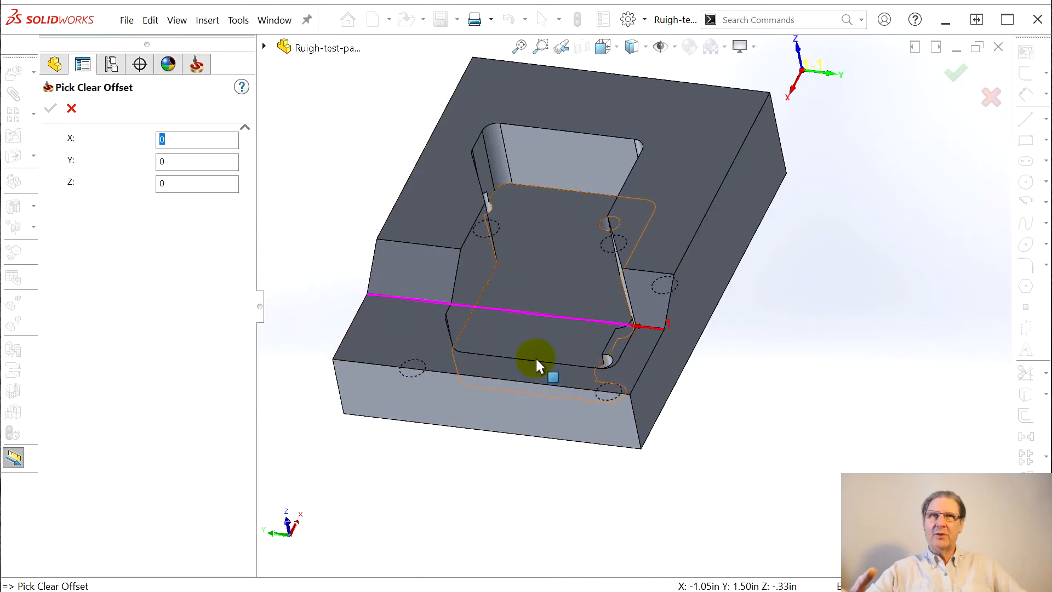
# Set the clear offset to 0.94773 from a point on the front bottom edge
pyautogui.click(449, 372)
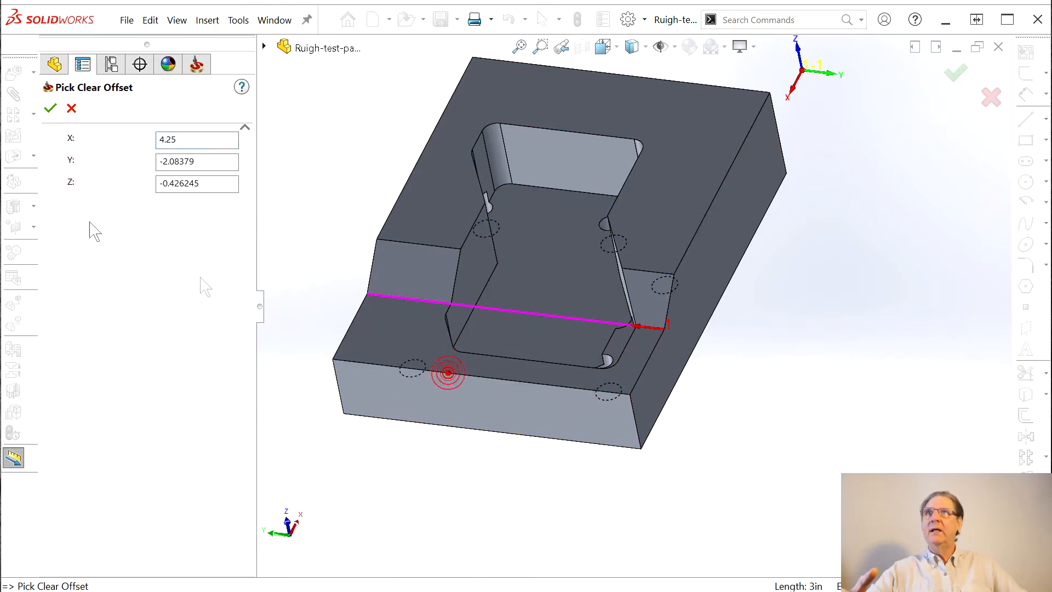
pyautogui.click(48, 108)
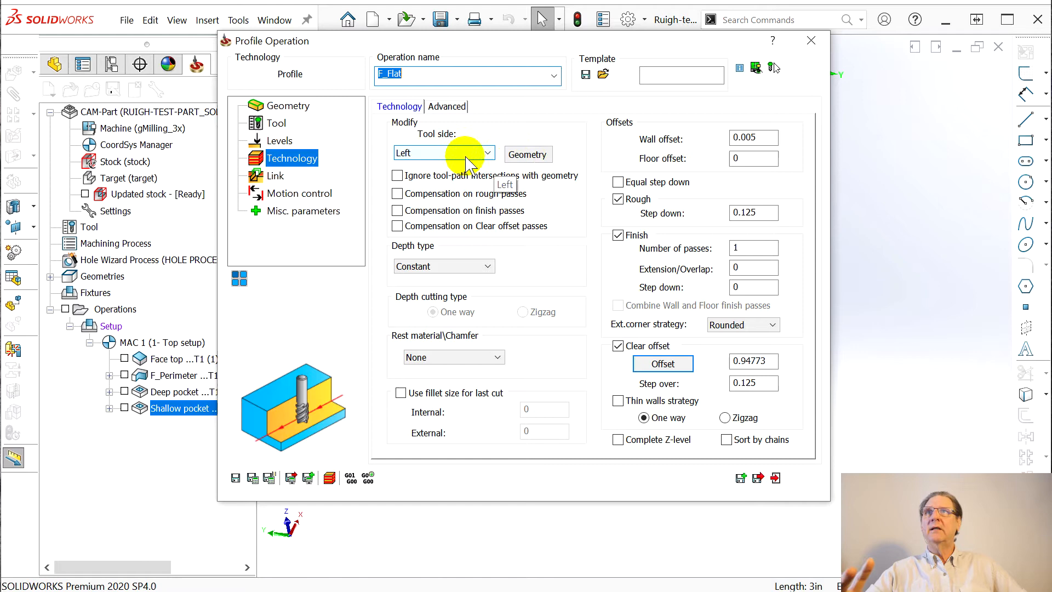
pyautogui.click(275, 176)
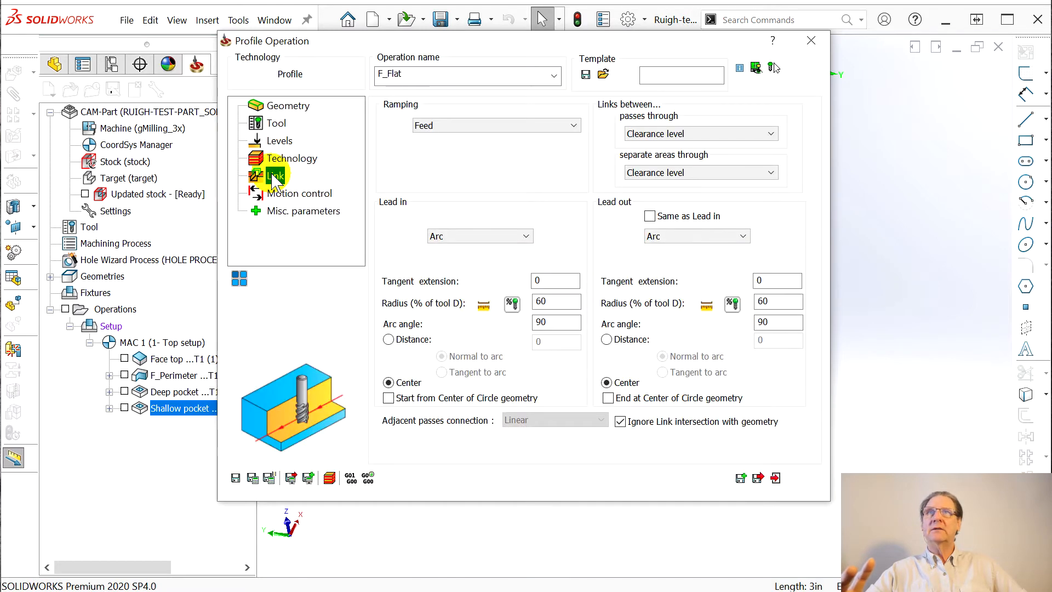
pyautogui.click(269, 157)
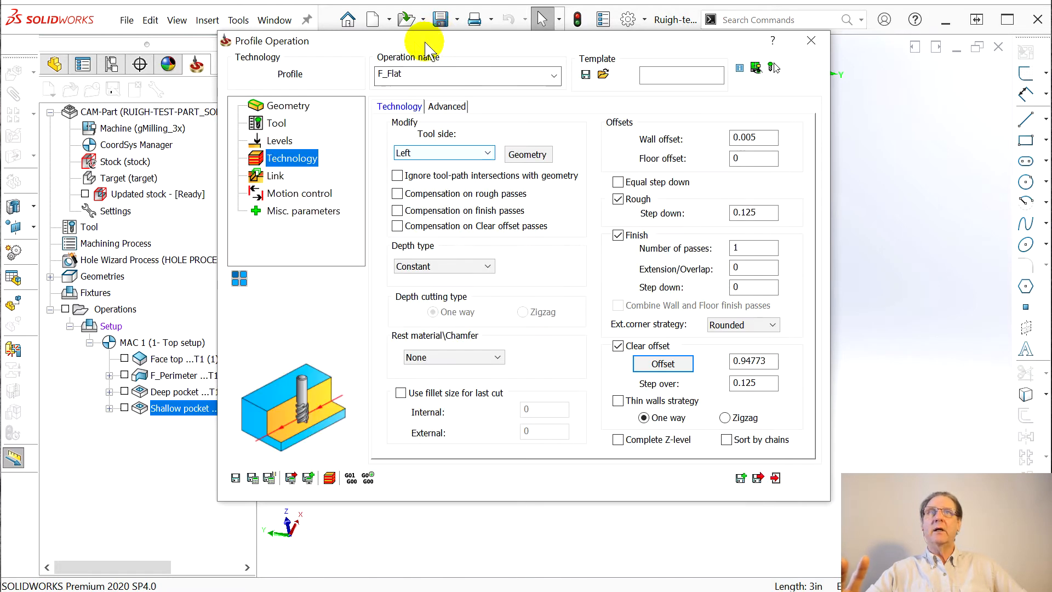
pyautogui.moveTo(415, 43); pyautogui.dragTo(958, 15)
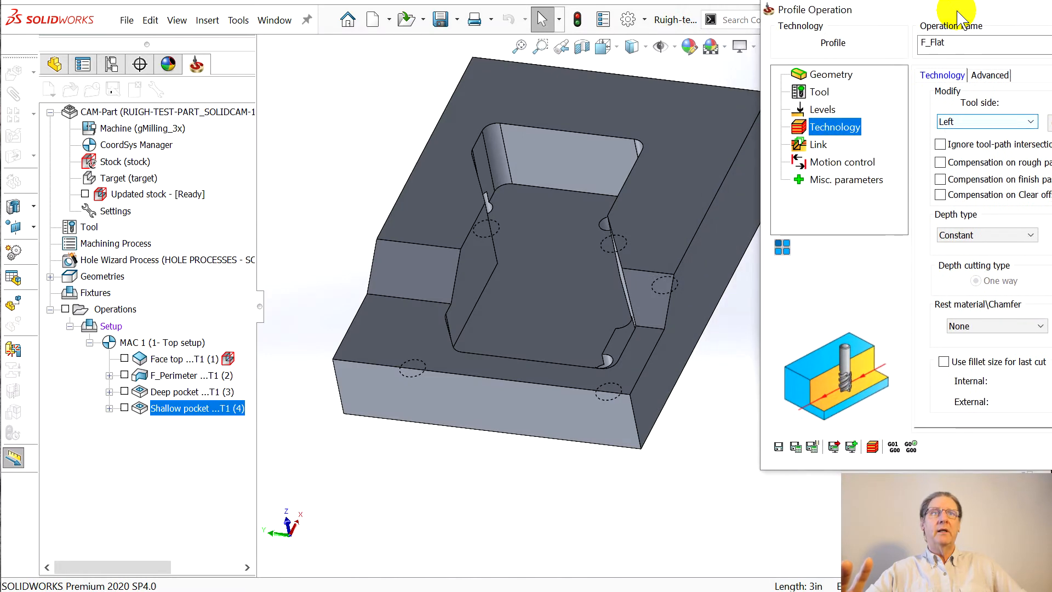
# Calculate the F_Flat toolpath, orbit to inspect it, and bring its Technology settings fully on screen
pyautogui.click(811, 446)
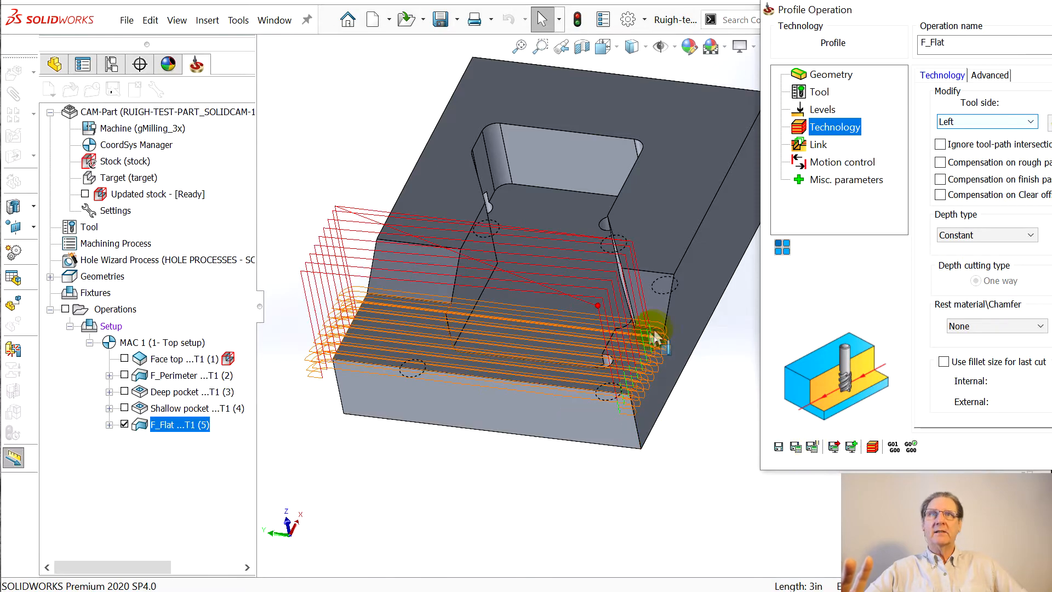
pyautogui.moveTo(664, 411); pyautogui.dragTo(610, 329, button='middle')
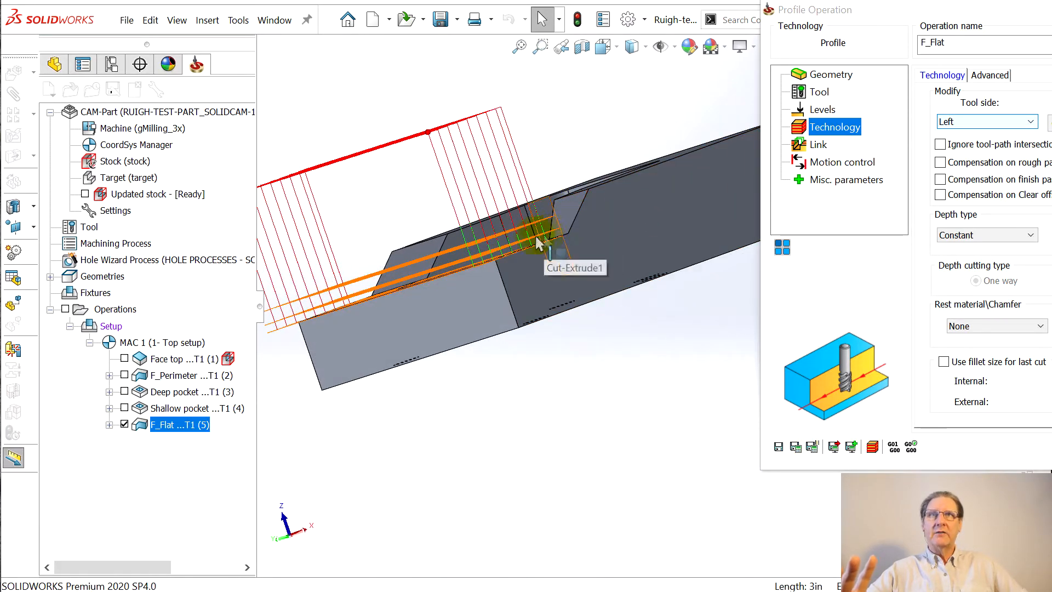
pyautogui.moveTo(560, 335); pyautogui.dragTo(535, 451, button='middle')
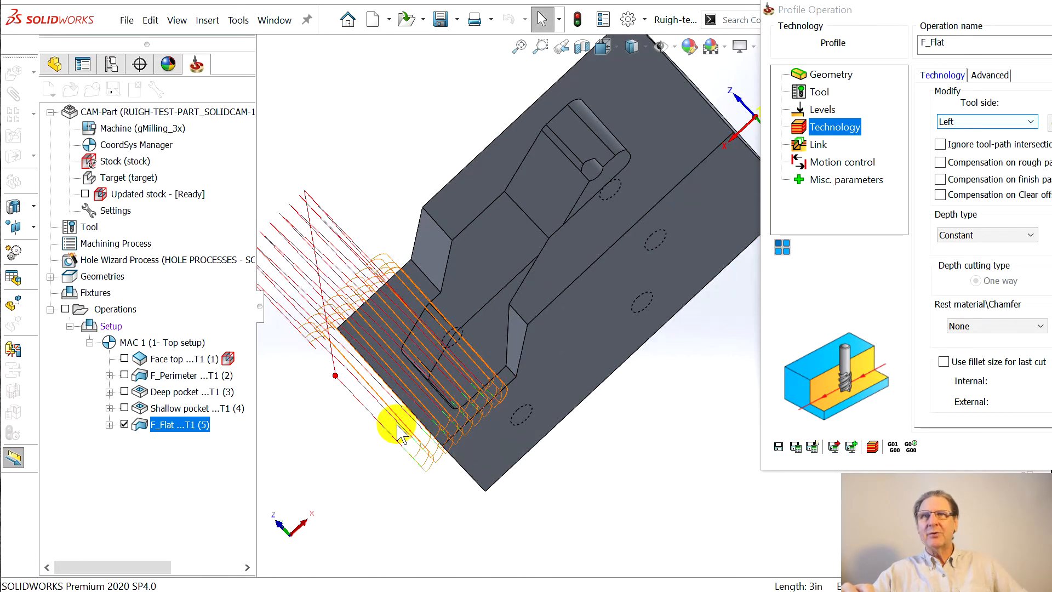
pyautogui.moveTo(430, 456); pyautogui.dragTo(431, 458, button='middle')
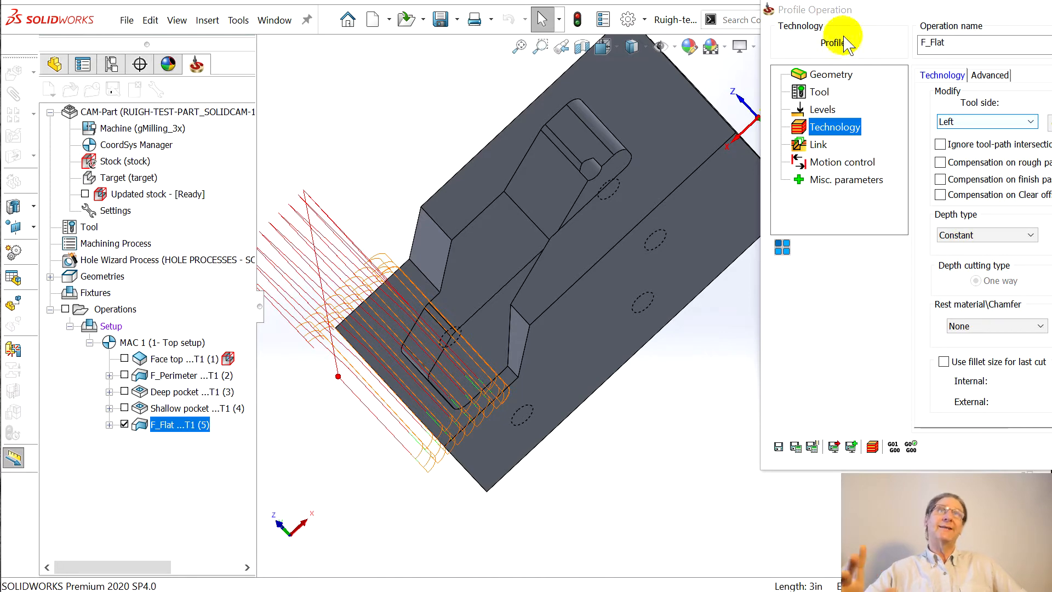
pyautogui.moveTo(873, 16); pyautogui.dragTo(226, 30)
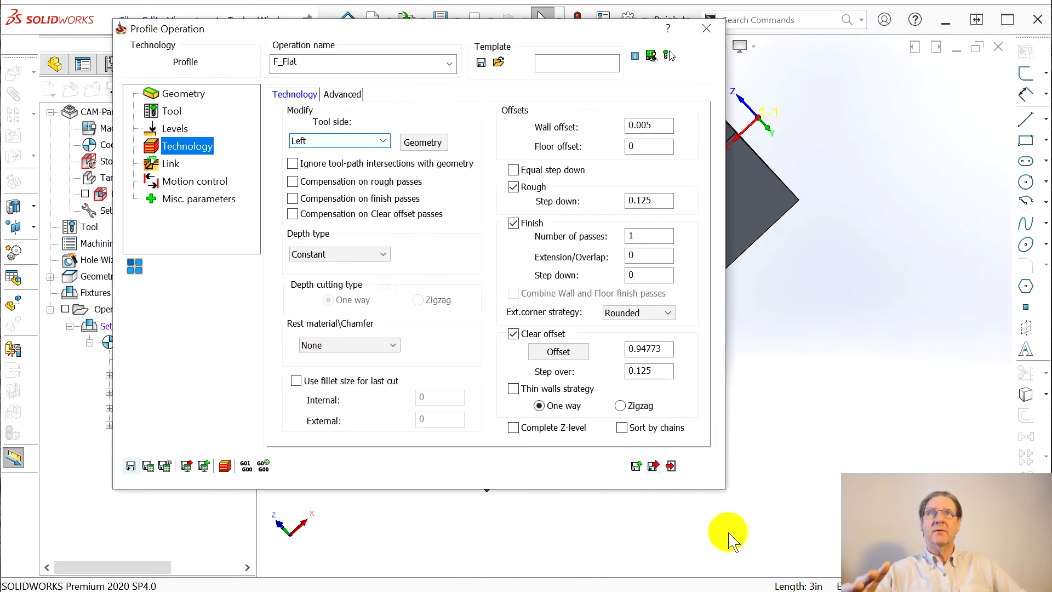
# Change the F_Flat clear offset to 0.8
pyautogui.moveTo(624, 349)
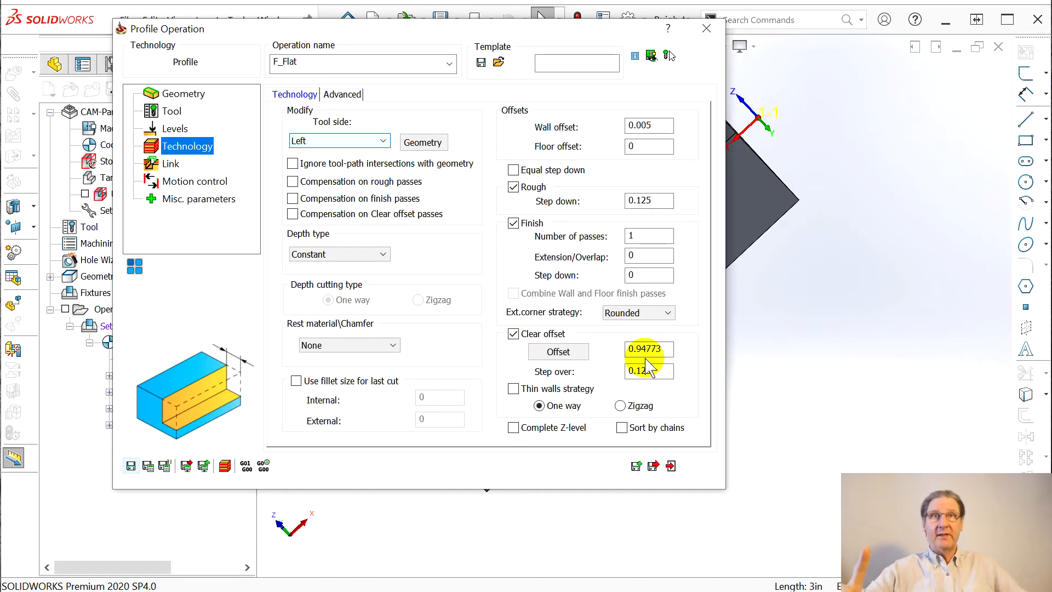
pyautogui.moveTo(639, 351); pyautogui.dragTo(693, 353)
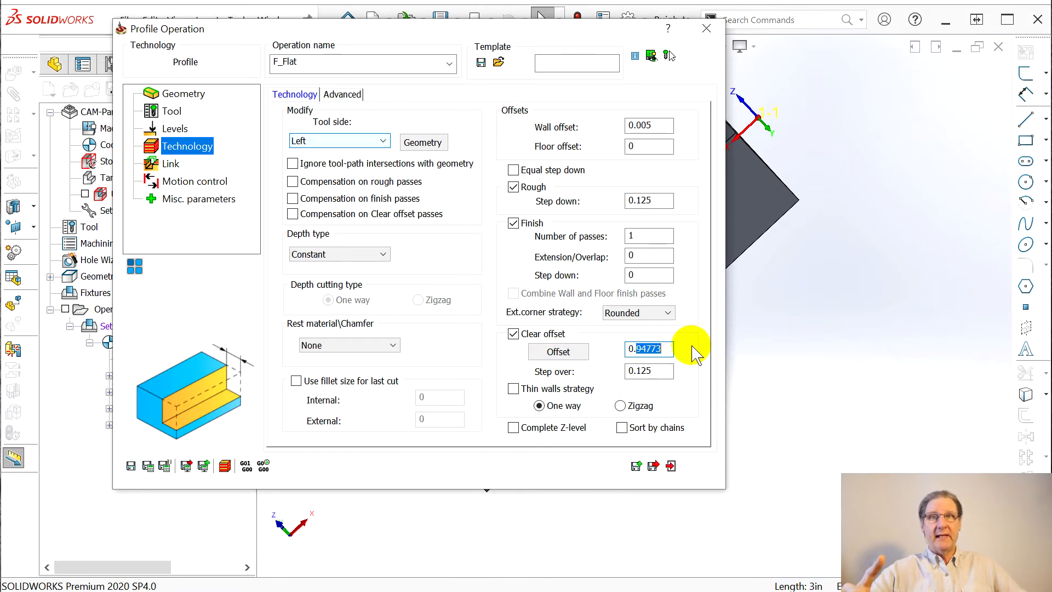
pyautogui.write('8')
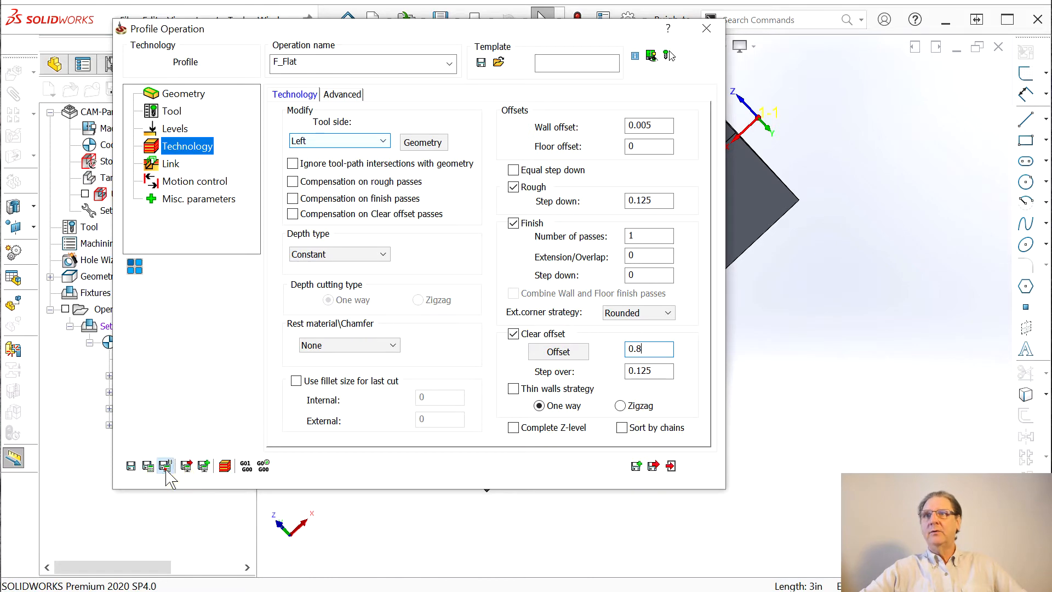
# Inspect the updated F_Flat toolpath on the part from two angles, then launch its simulation
pyautogui.moveTo(324, 30); pyautogui.dragTo(936, 55)
pyautogui.moveTo(437, 482); pyautogui.dragTo(376, 437, button='middle')
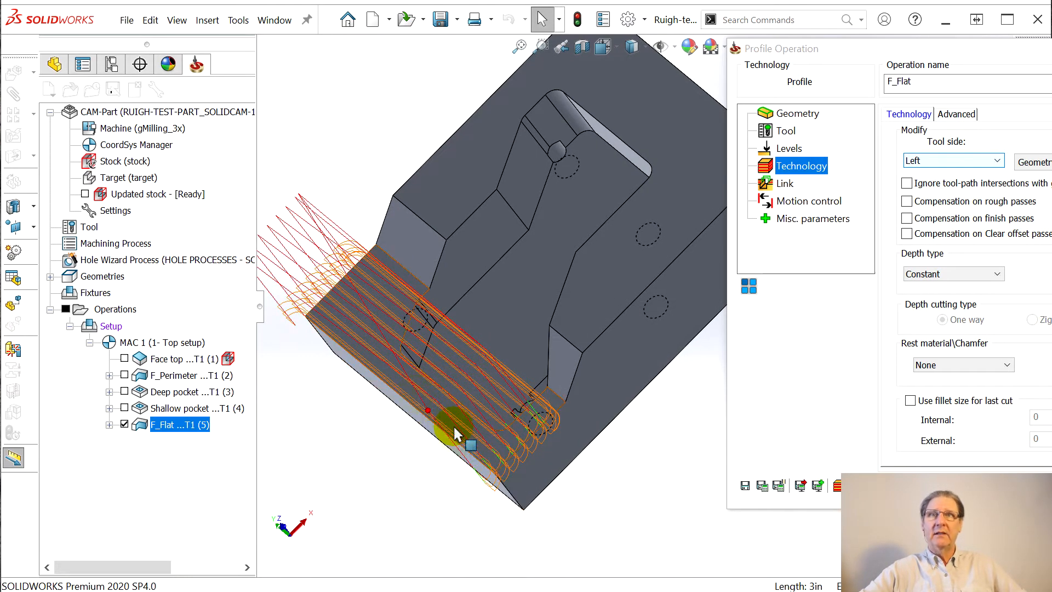
pyautogui.moveTo(533, 462); pyautogui.dragTo(617, 404, button='middle')
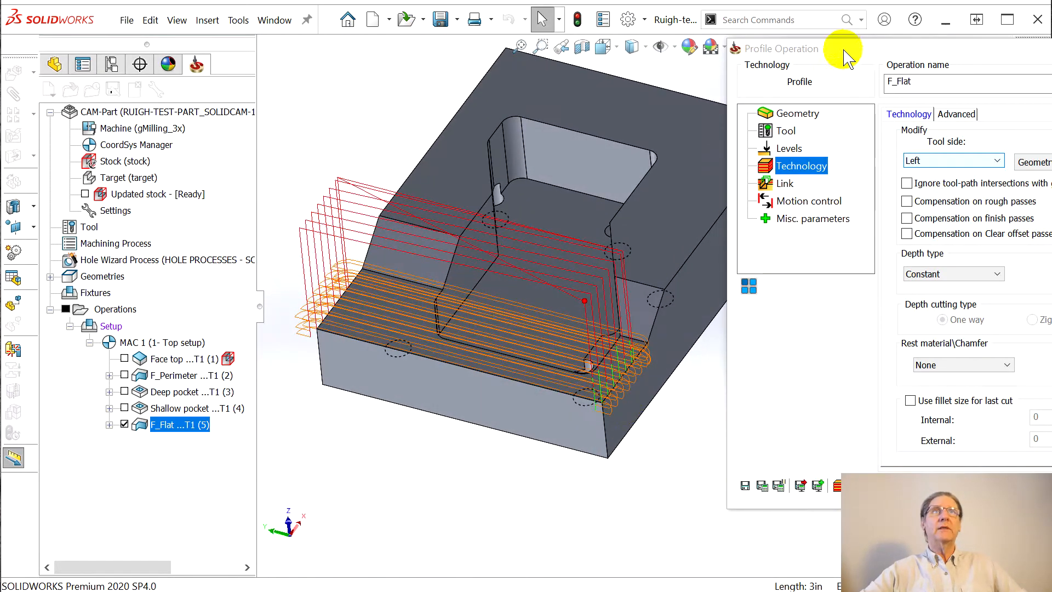
pyautogui.moveTo(848, 57); pyautogui.dragTo(276, 43)
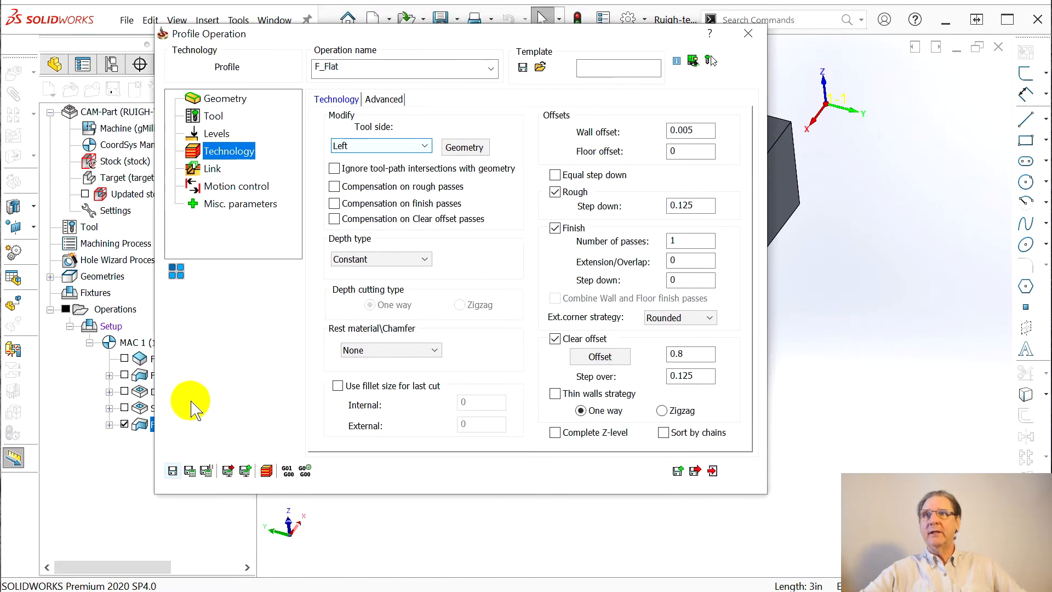
pyautogui.click(267, 472)
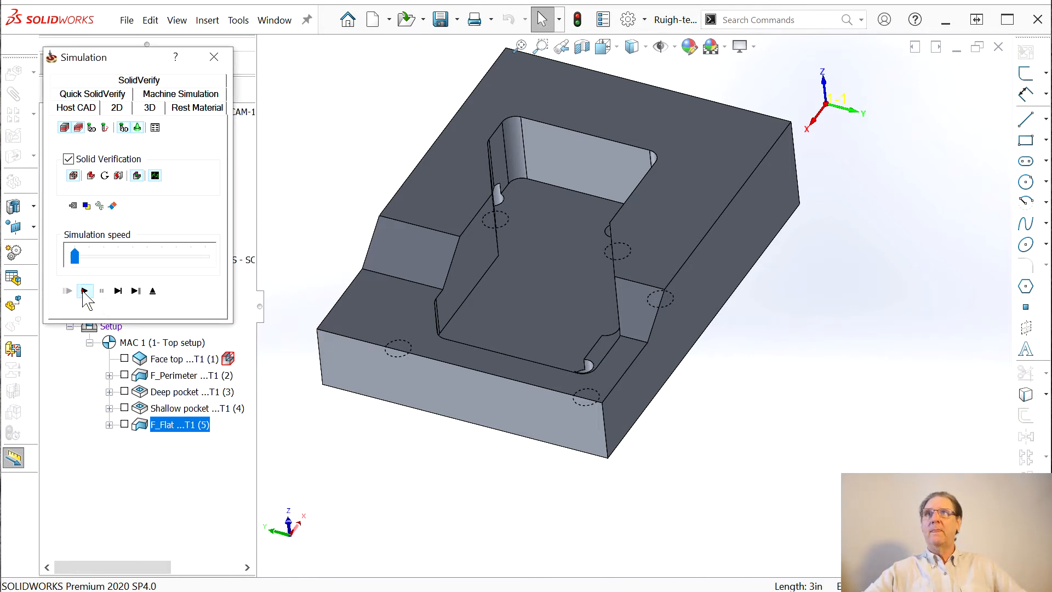
# Play the F_Flat machining simulation at increased speed, then close it to return to the operation
pyautogui.click(84, 290)
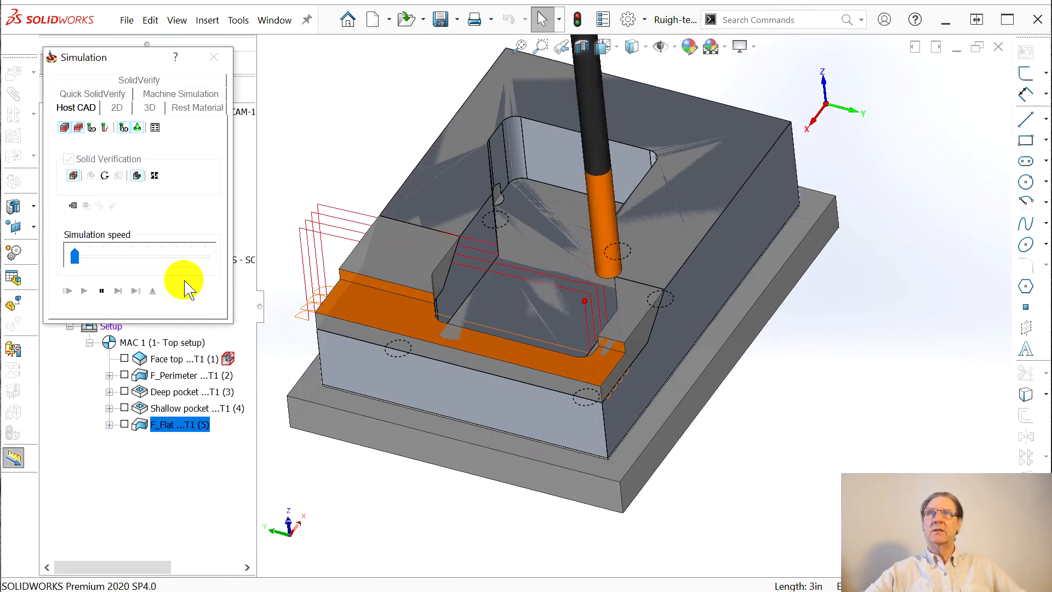
pyautogui.click(116, 252)
pyautogui.click(124, 256)
pyautogui.click(125, 256)
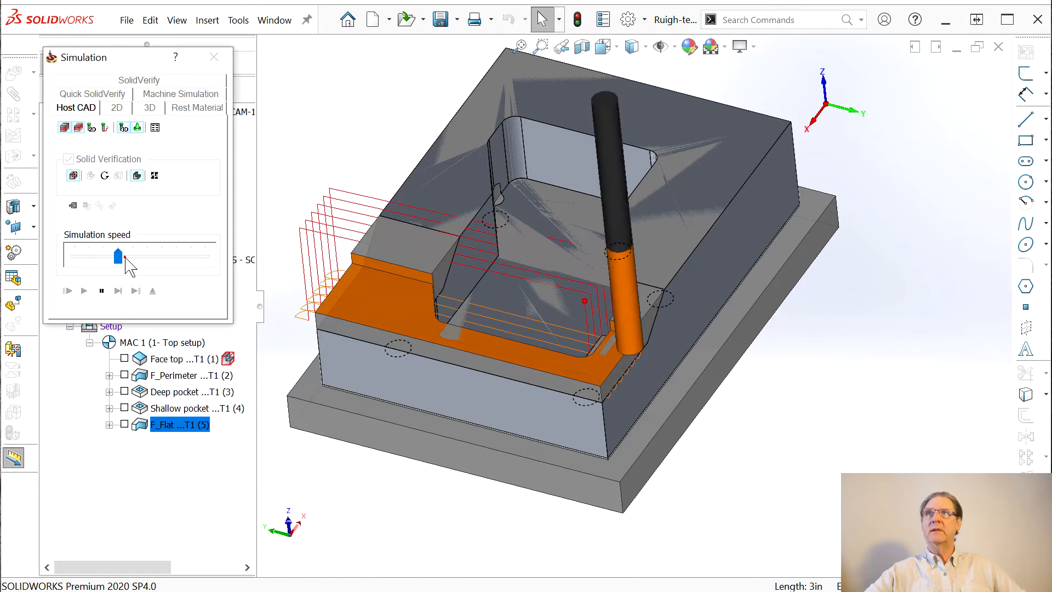
pyautogui.click(68, 295)
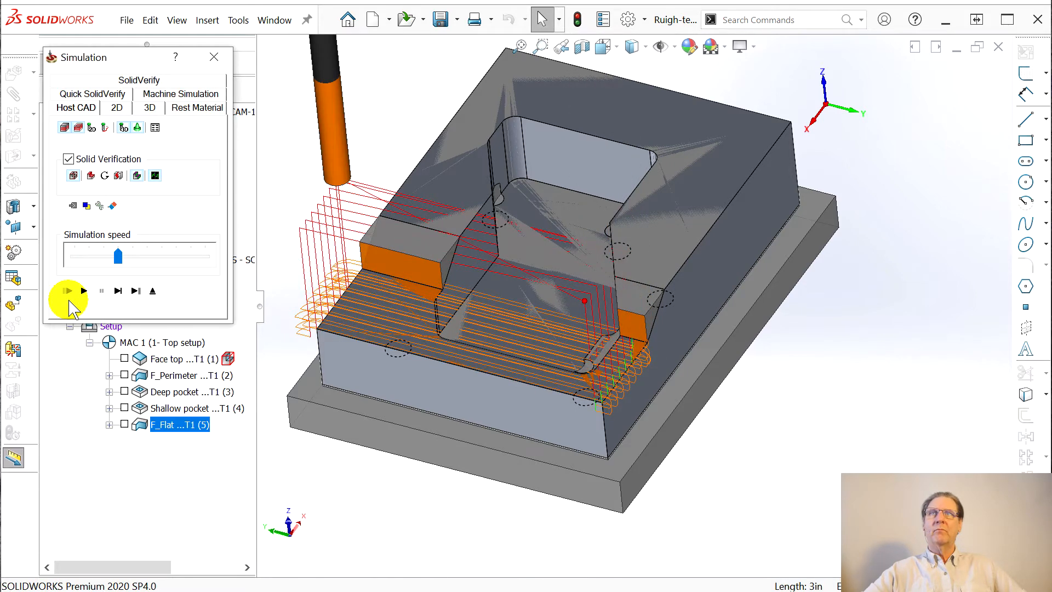
pyautogui.click(214, 56)
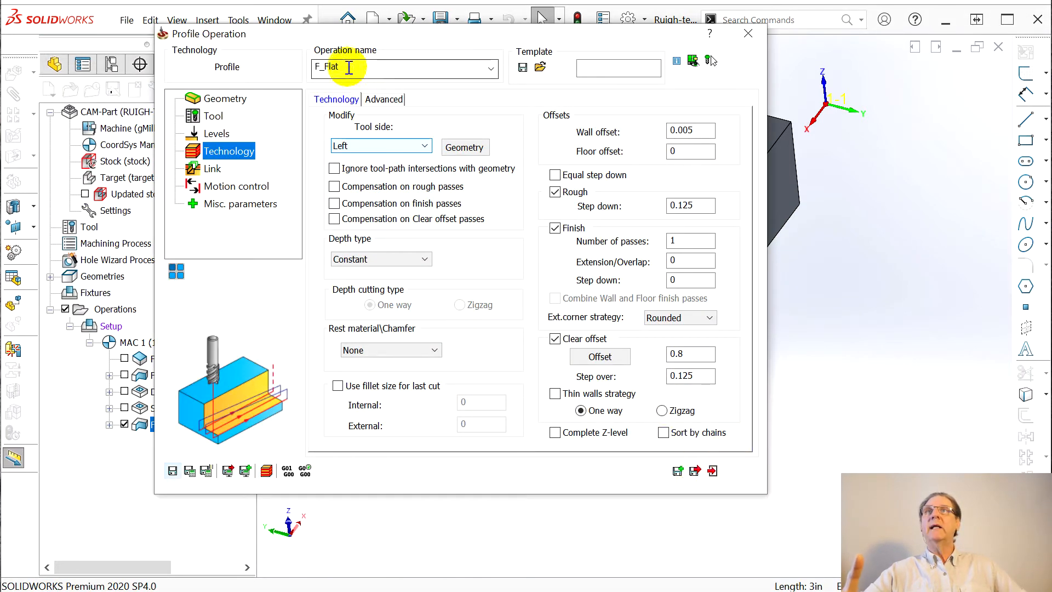
# Remove the F_ prefix from both operation names, saving Flat and then Perimeter
pyautogui.moveTo(324, 66); pyautogui.dragTo(298, 65)
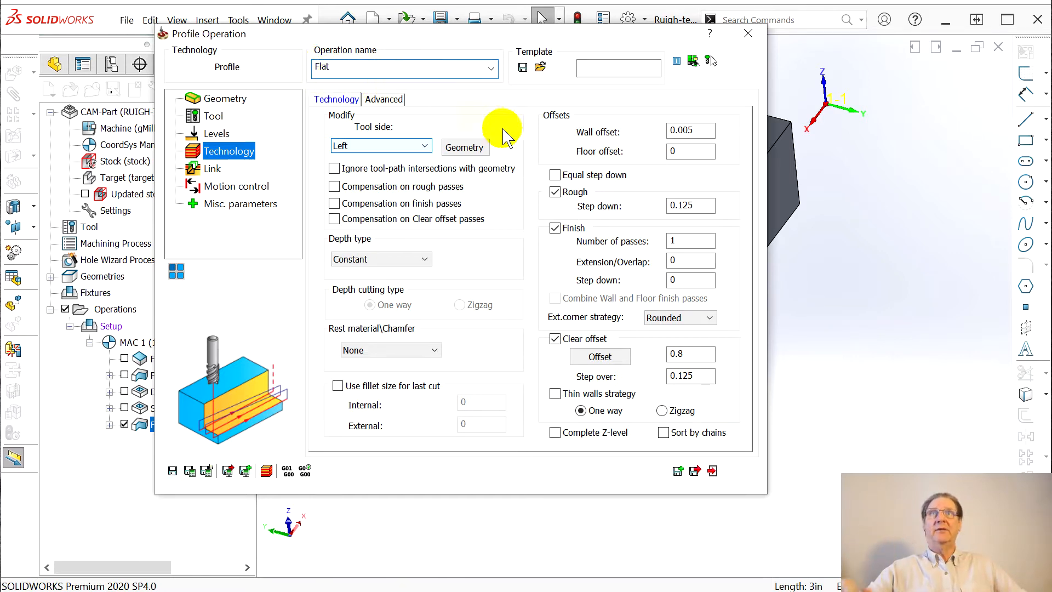
pyautogui.click(694, 470)
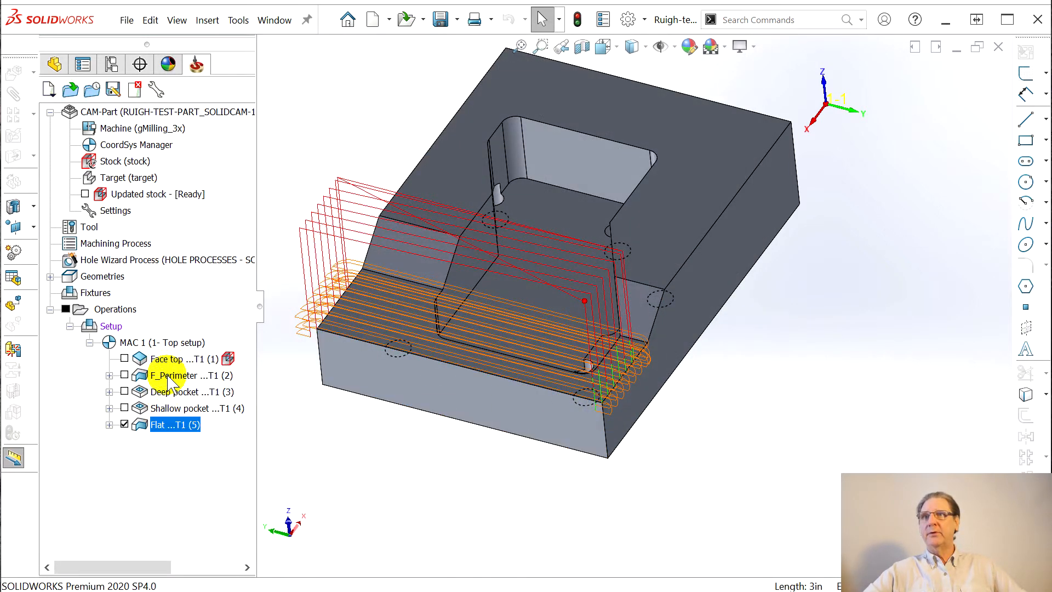
pyautogui.click(167, 376)
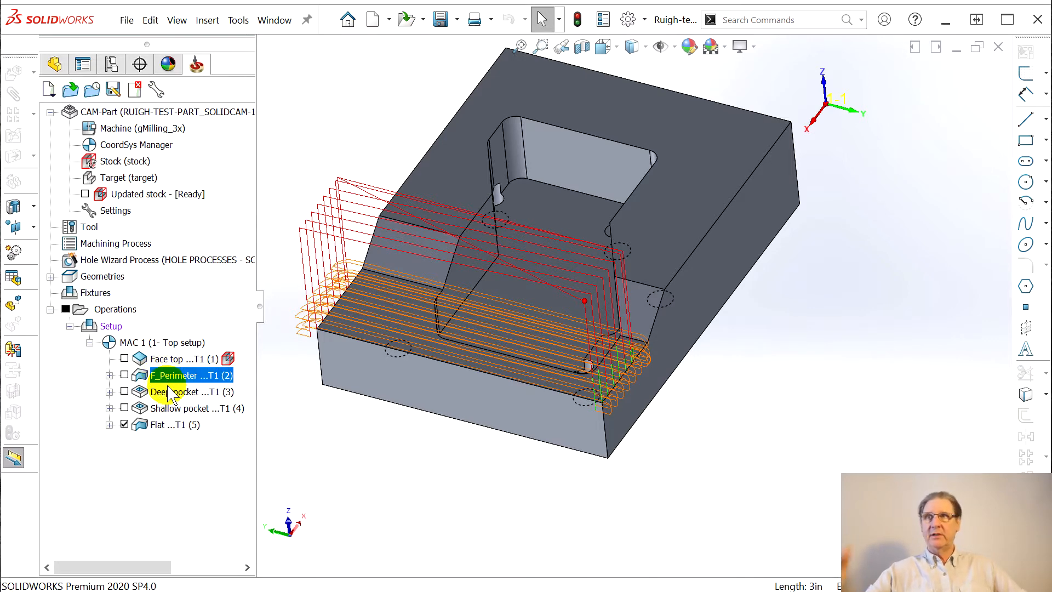
pyautogui.doubleClick(451, 315)
pyautogui.click(322, 71)
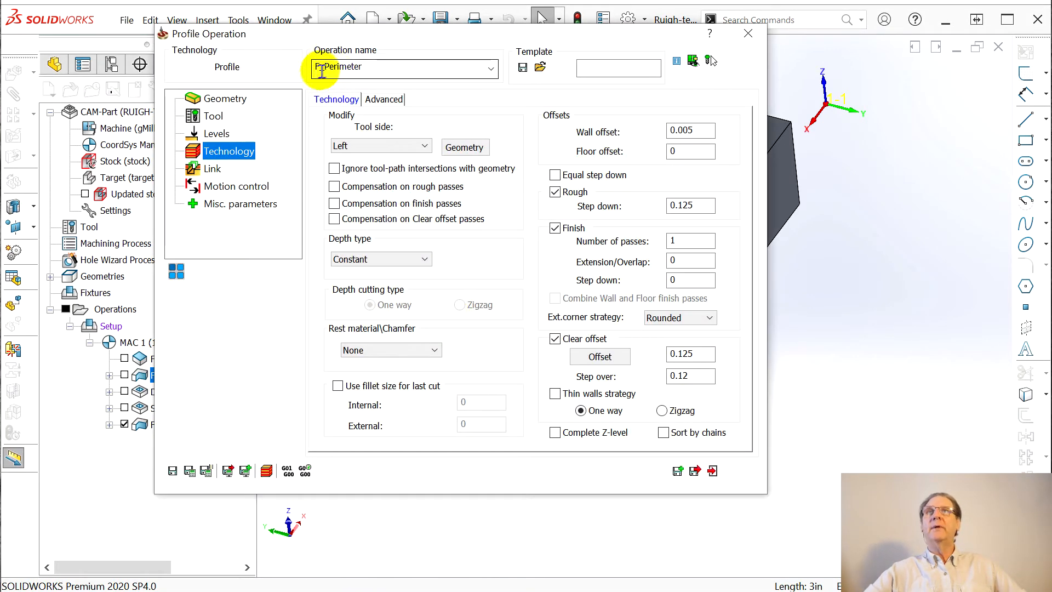
pyautogui.click(322, 70)
pyautogui.moveTo(297, 70); pyautogui.dragTo(300, 70)
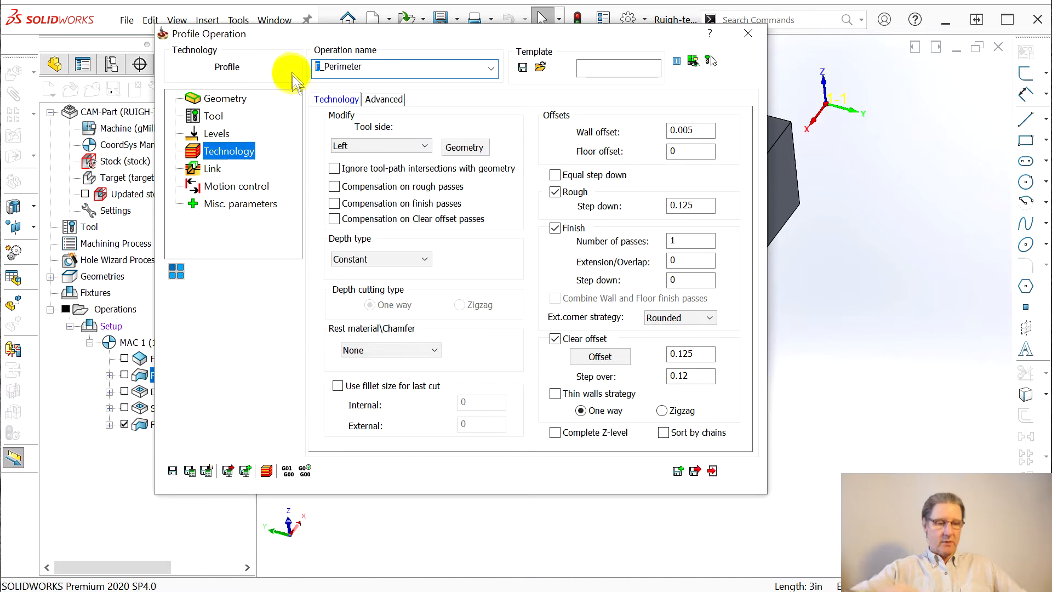
pyautogui.press('Delete')
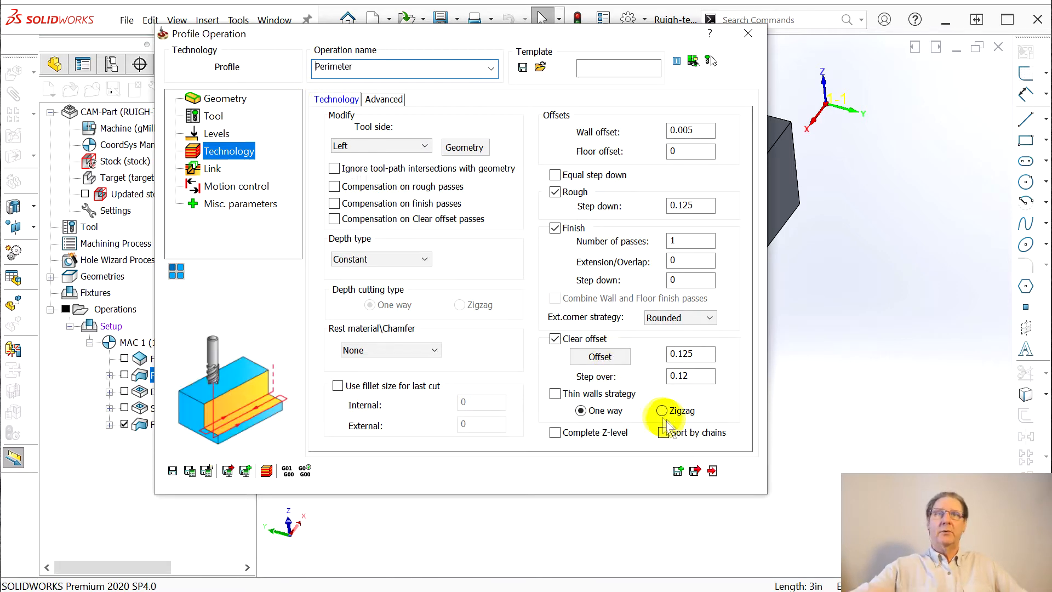
pyautogui.click(712, 470)
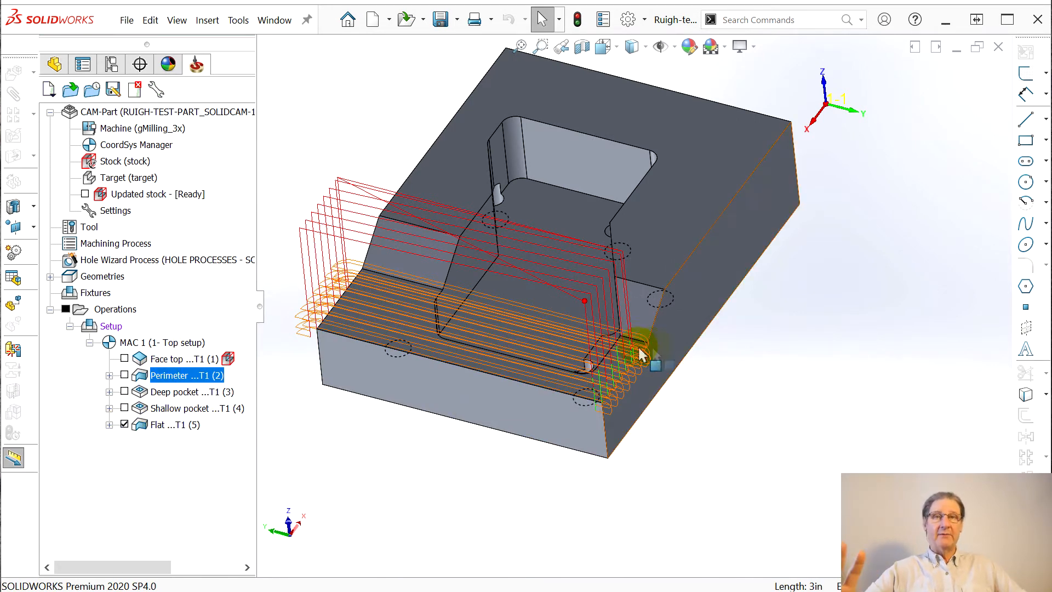
# Switch to the FeatureManager tree and briefly select the SolidCAM Stock sketch to check its extent
pyautogui.click(55, 64)
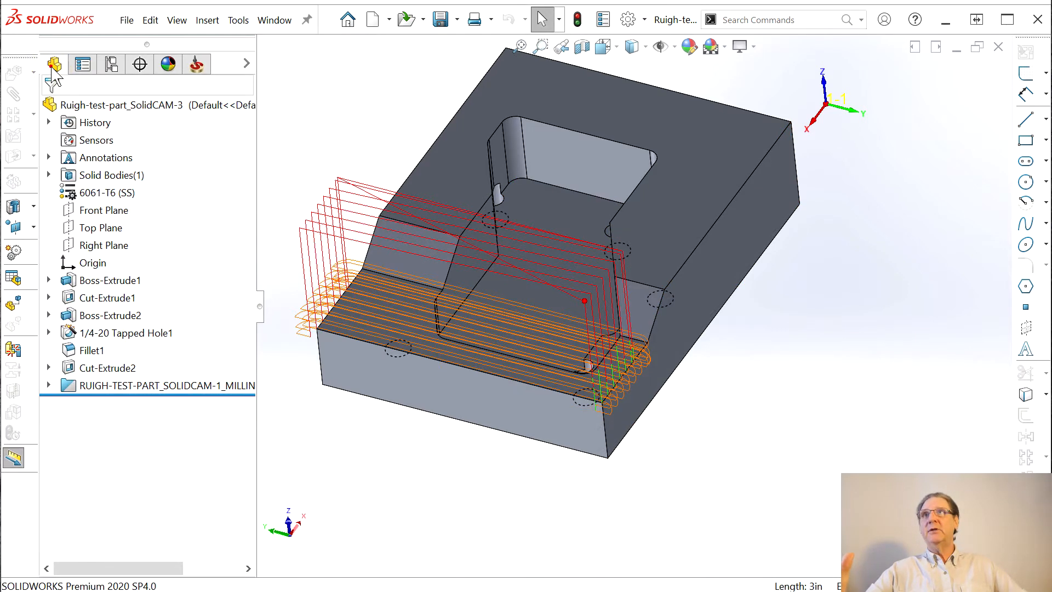
pyautogui.click(49, 385)
pyautogui.click(145, 421)
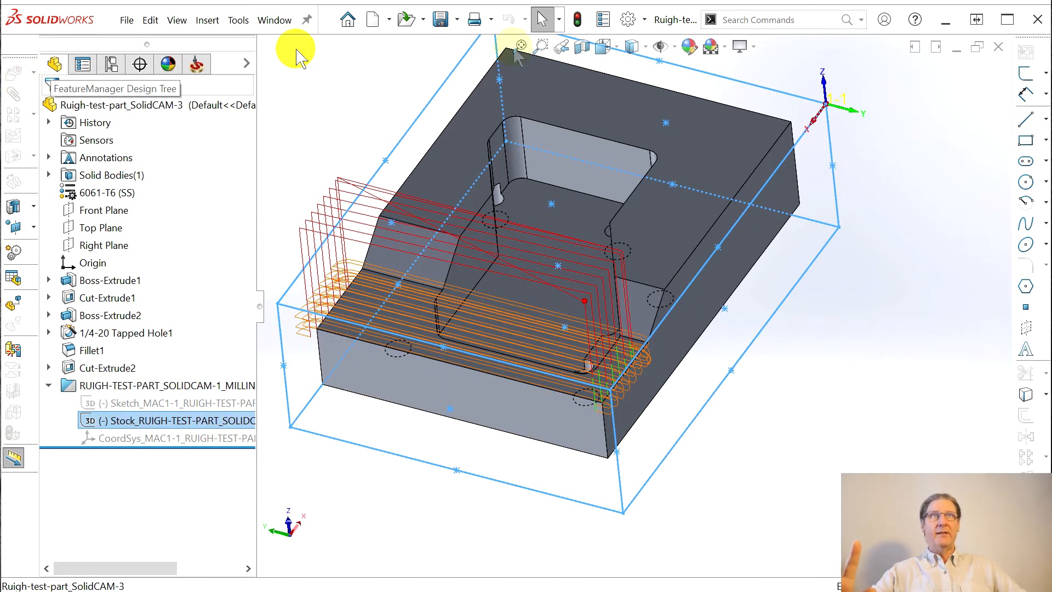
pyautogui.click(828, 102)
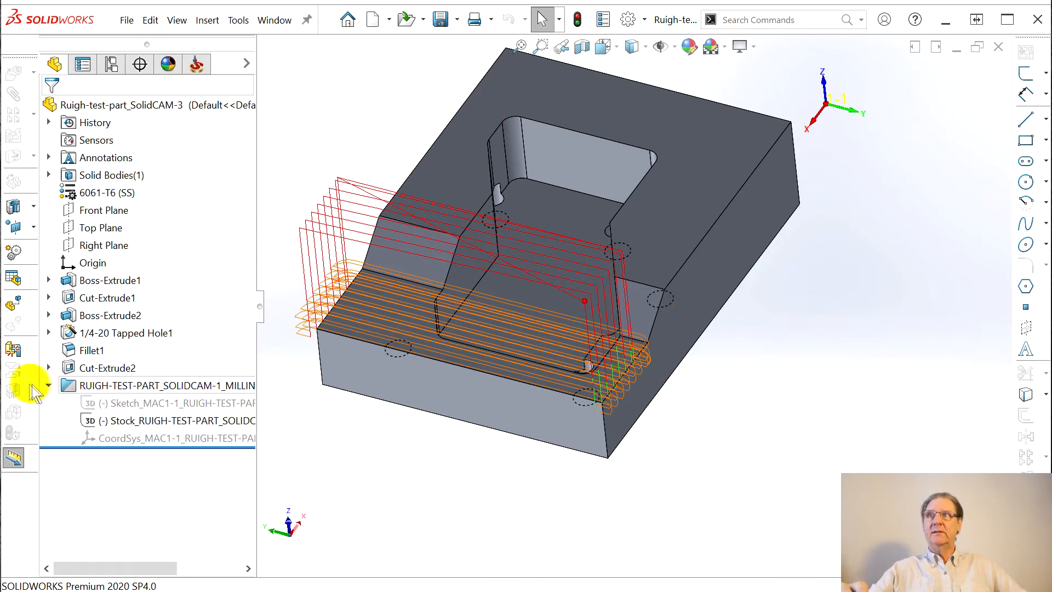
pyautogui.click(49, 386)
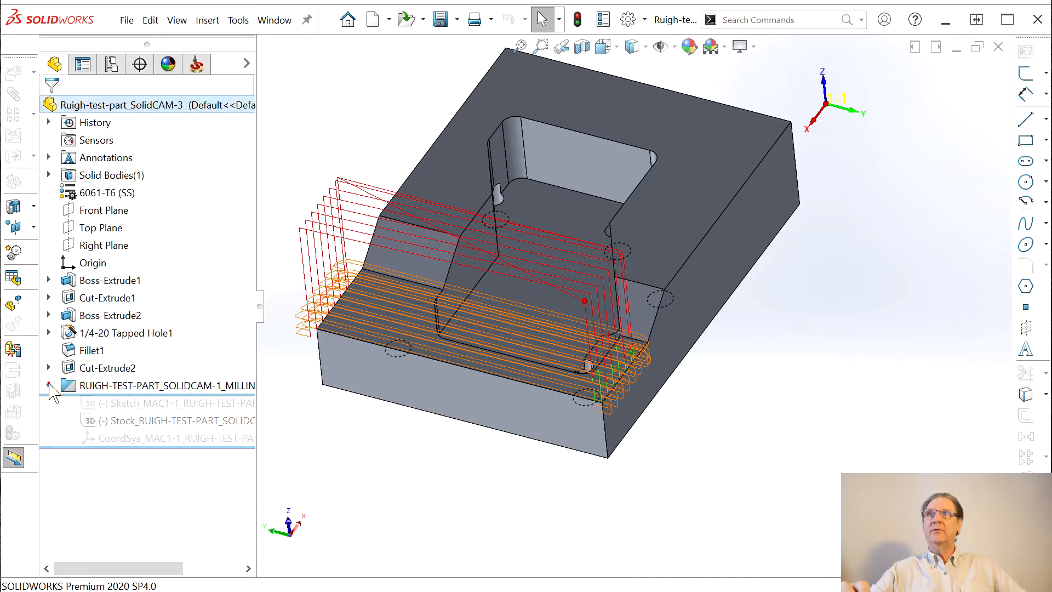
pyautogui.click(201, 70)
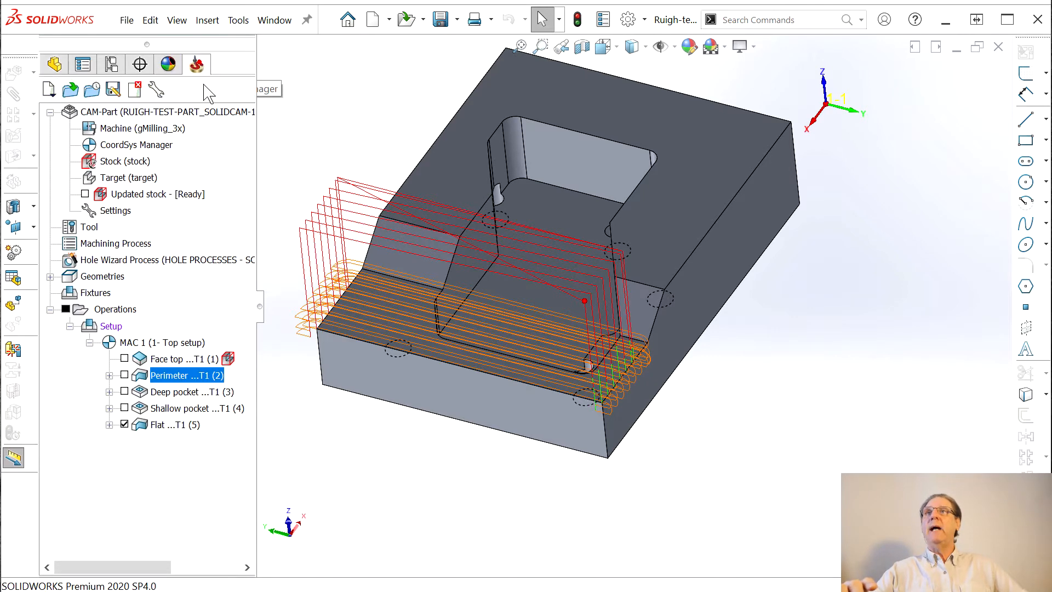
pyautogui.click(125, 425)
pyautogui.moveTo(498, 466); pyautogui.dragTo(454, 304, button='middle')
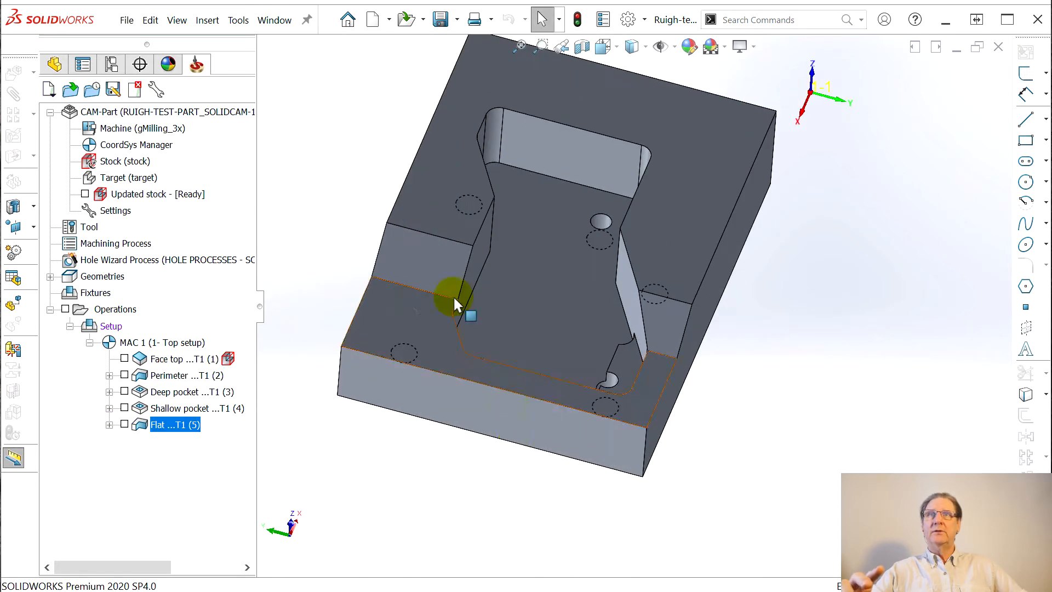
pyautogui.moveTo(765, 500); pyautogui.dragTo(722, 482, button='middle')
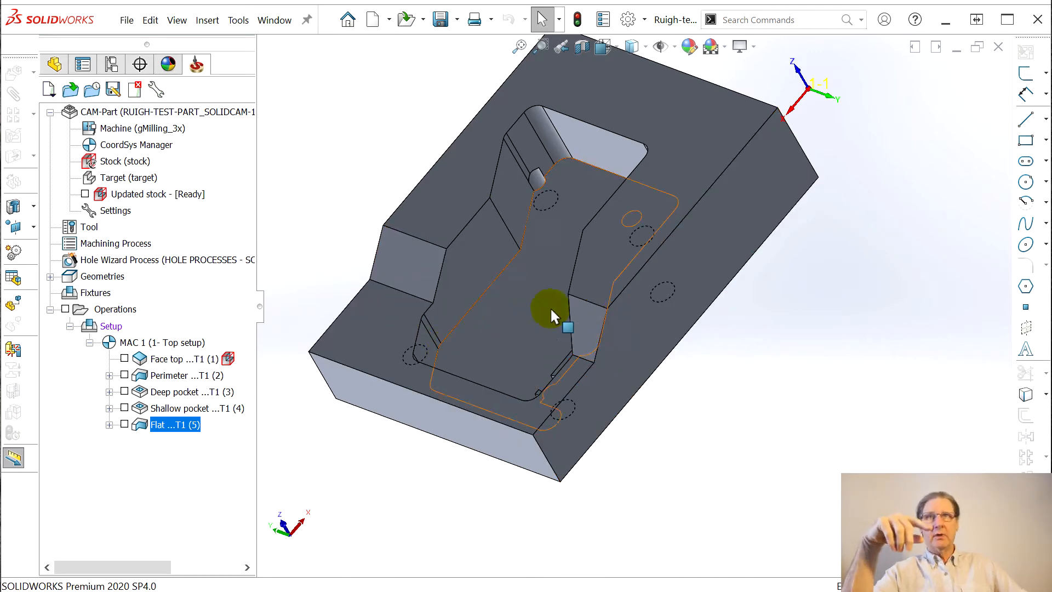
pyautogui.moveTo(602, 356); pyautogui.dragTo(525, 277, button='middle')
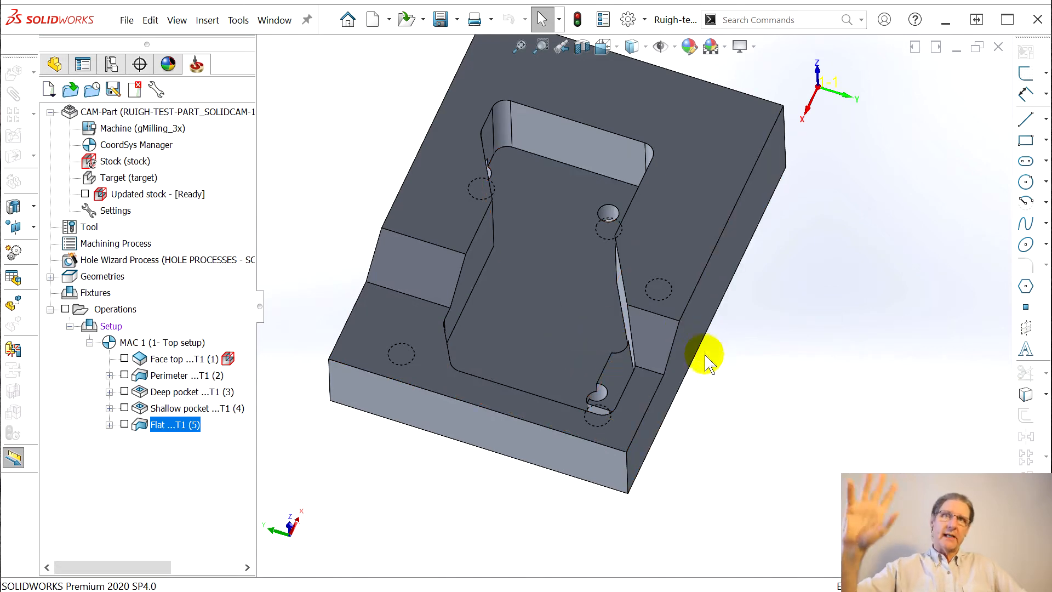
pyautogui.moveTo(699, 364); pyautogui.dragTo(664, 345, button='middle')
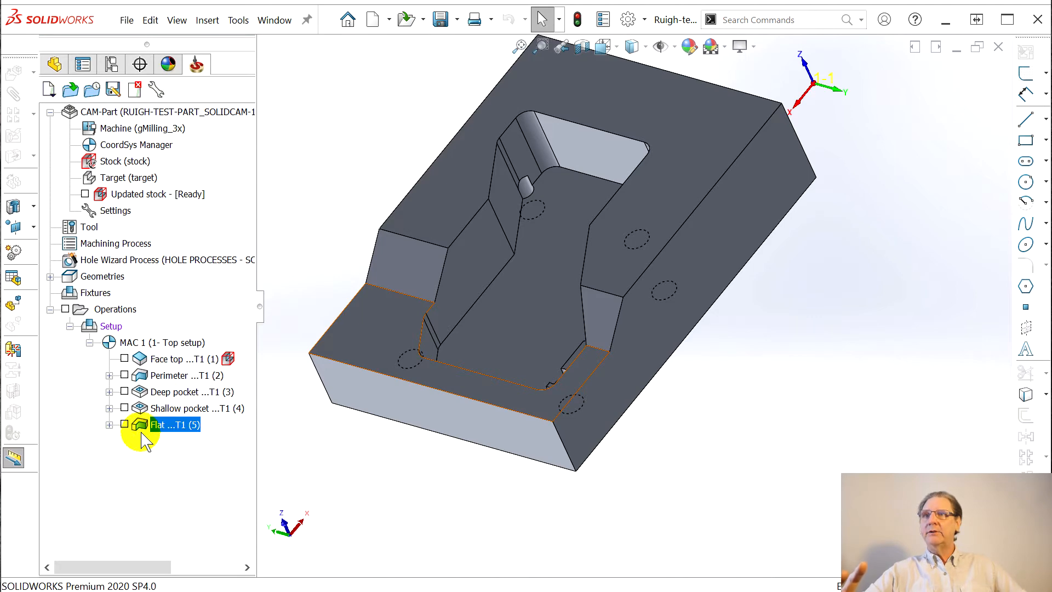
# Add an HSS milling operation after Flat ...T1 (5) from its right-click menu
pyautogui.rightClick(159, 433)
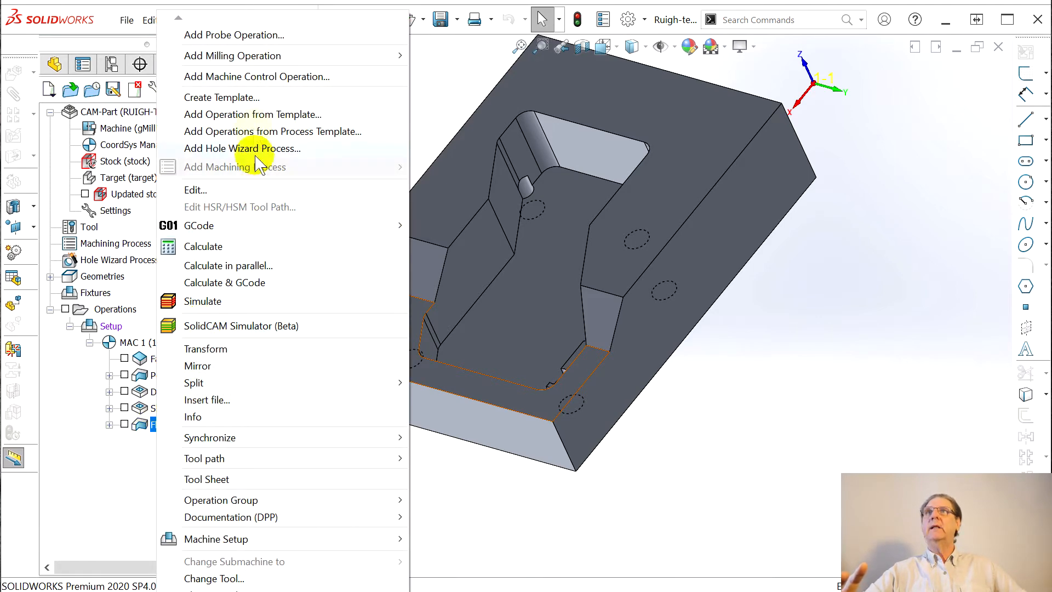
pyautogui.moveTo(269, 60)
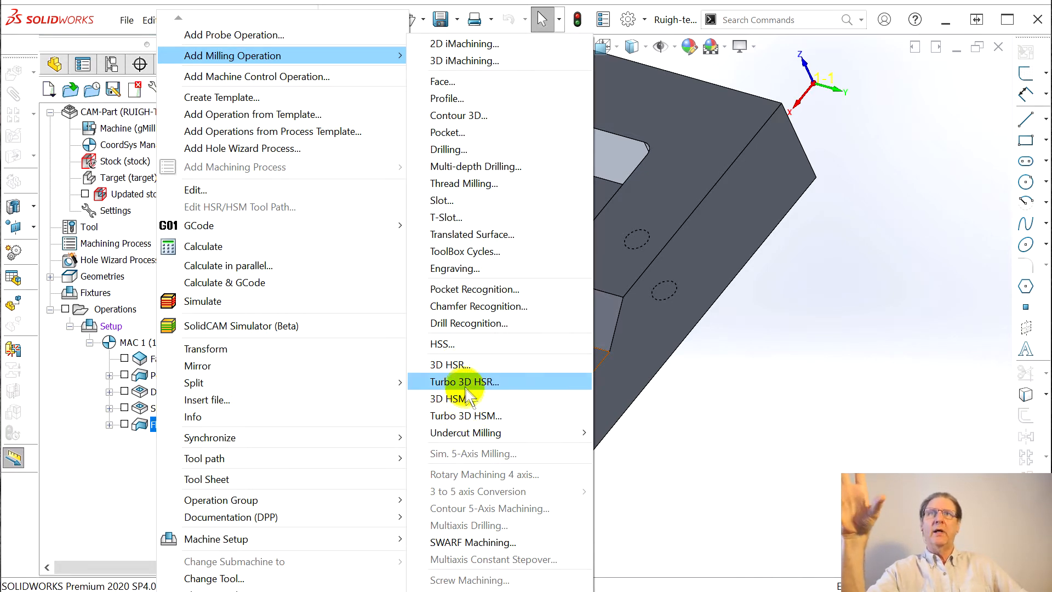
pyautogui.click(442, 344)
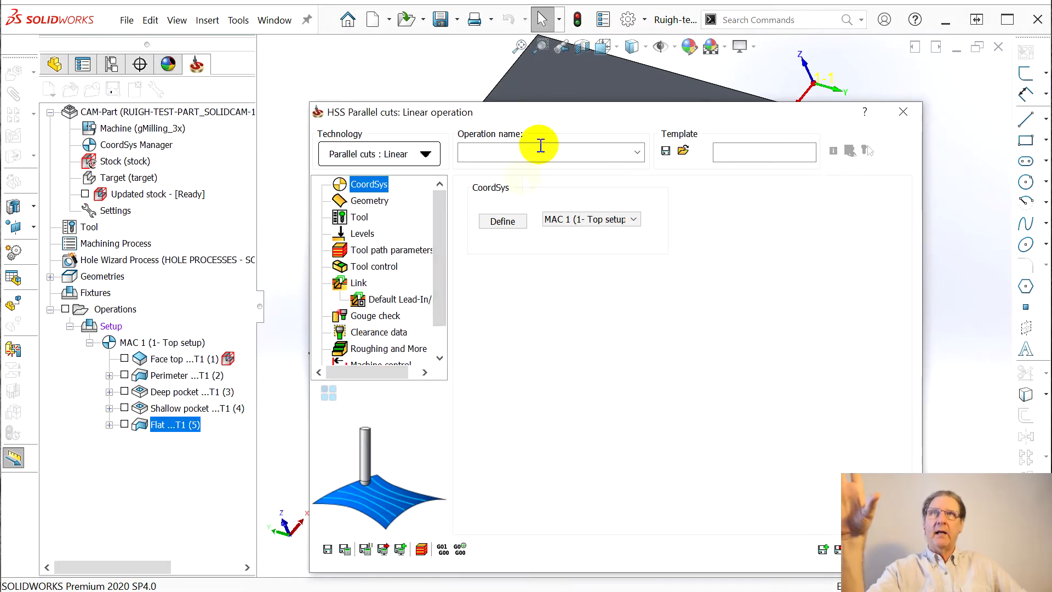
# Move the HSS dialog up and left, go to Geometry, and start a new drive surface
pyautogui.moveTo(530, 115); pyautogui.dragTo(394, 45)
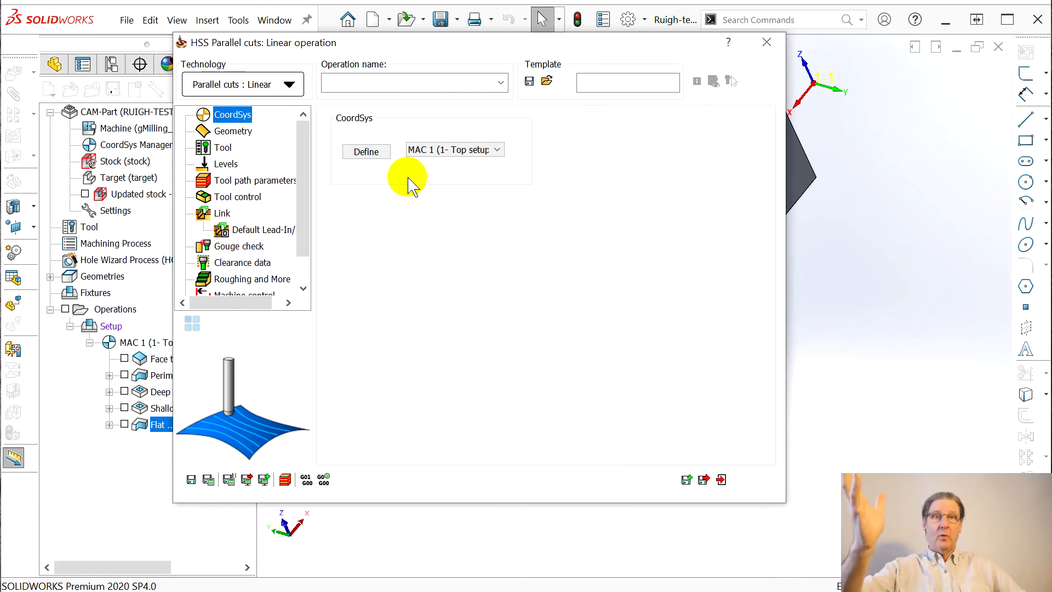
pyautogui.click(227, 132)
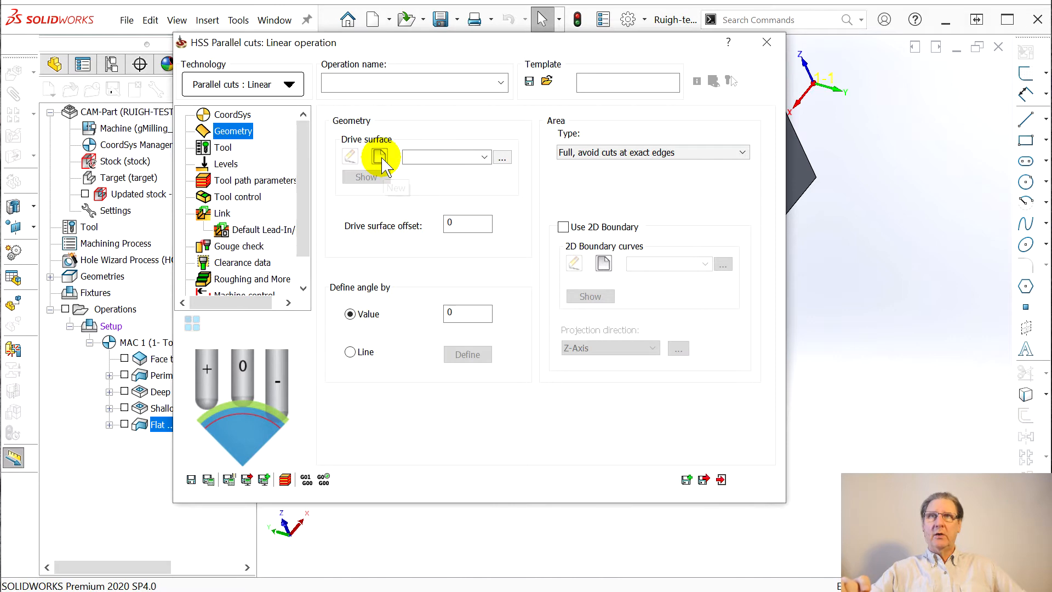
pyautogui.click(380, 157)
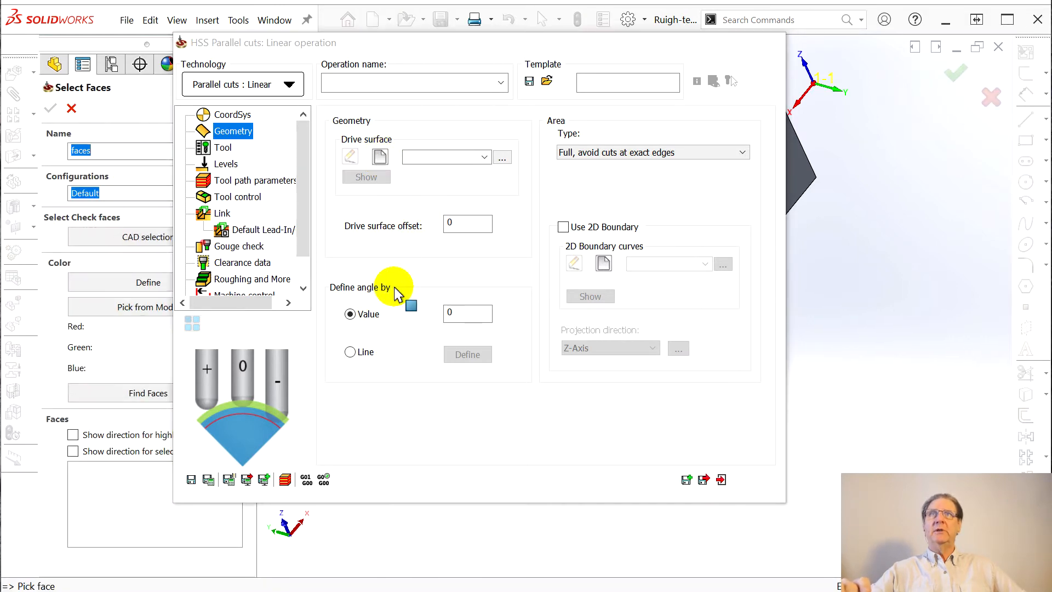
# Pick the left and right sloped faces, name the set Slopes, and confirm it
pyautogui.click(405, 265)
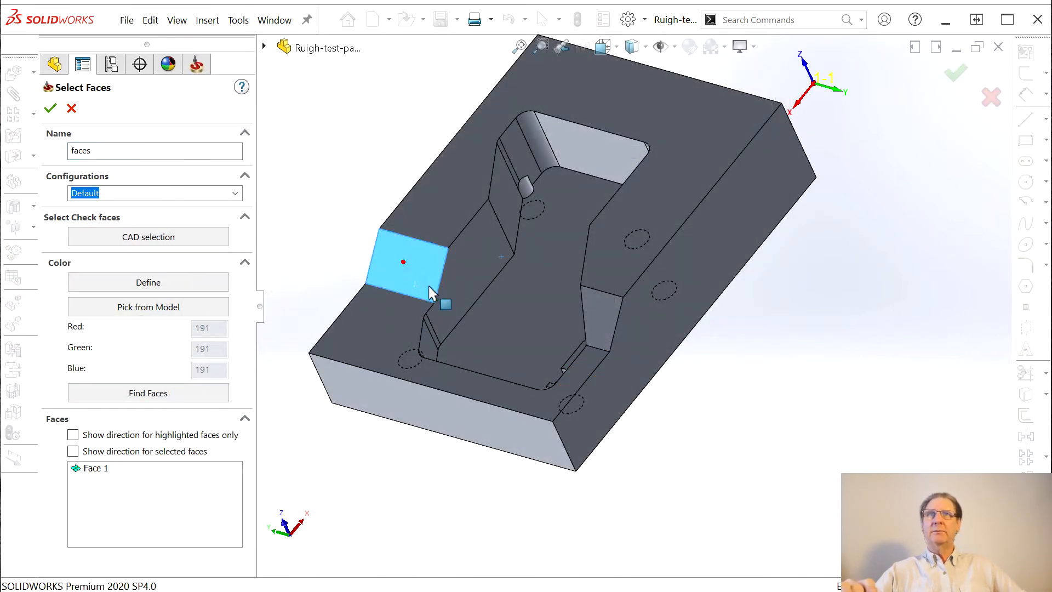
pyautogui.click(610, 321)
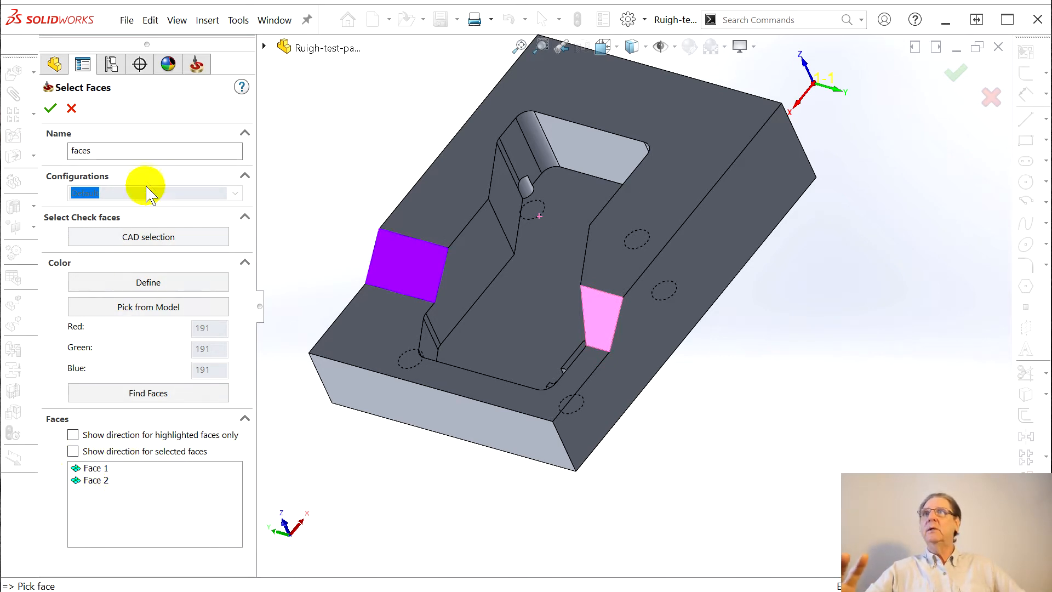
pyautogui.doubleClick(132, 158)
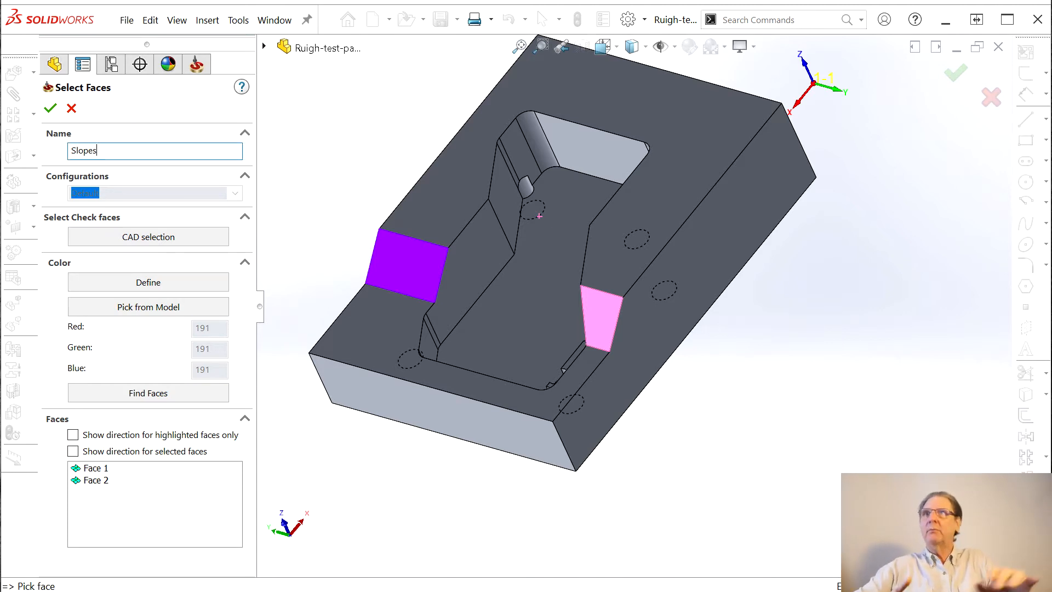
pyautogui.click(50, 107)
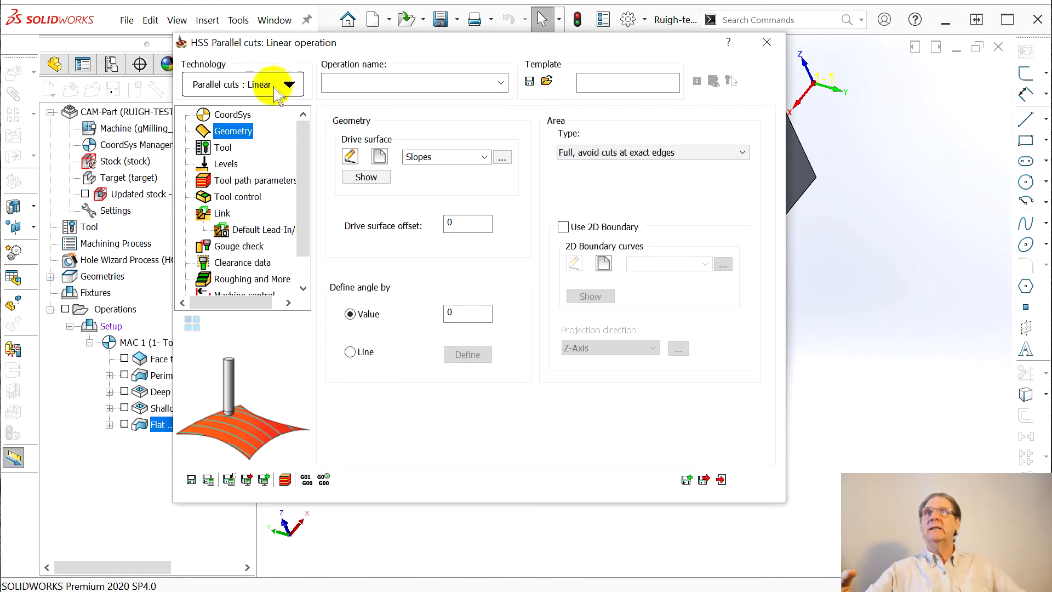
# Keep the Parallel cuts: Linear technology and go to the operation's Tool page
pyautogui.click(288, 83)
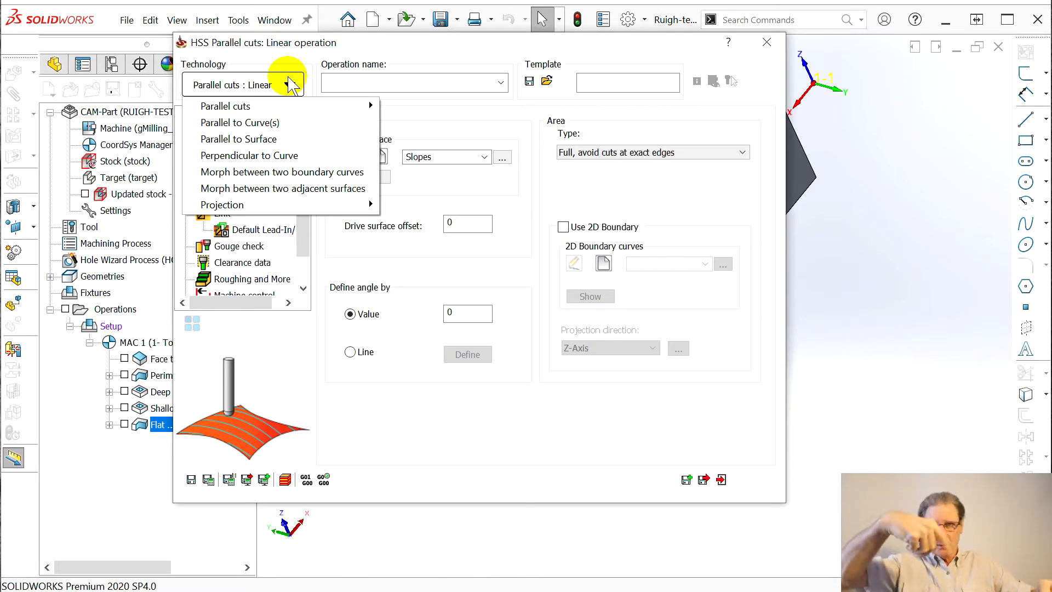
pyautogui.click(315, 85)
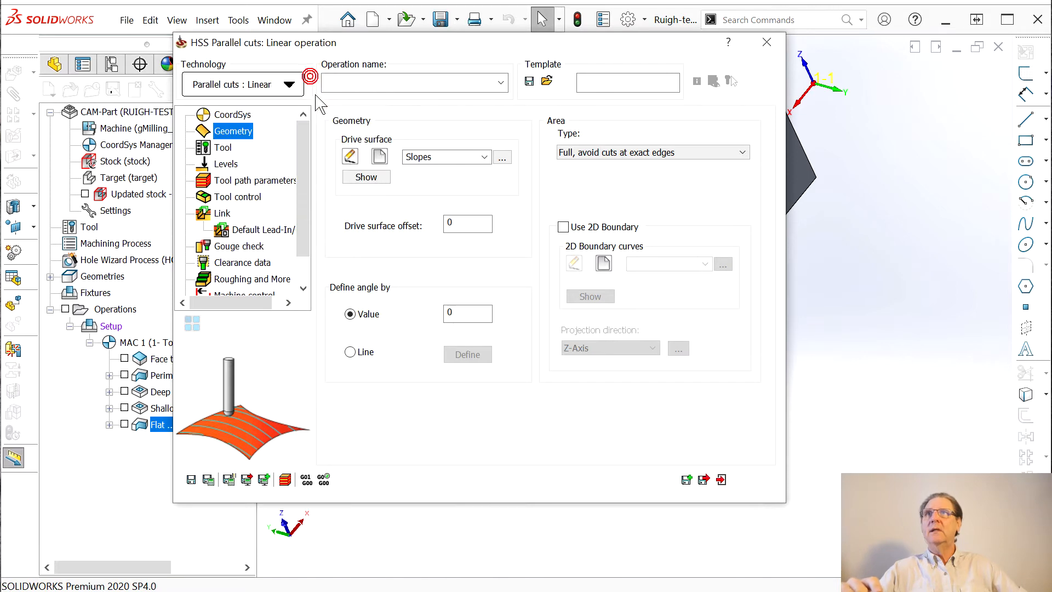
pyautogui.click(221, 146)
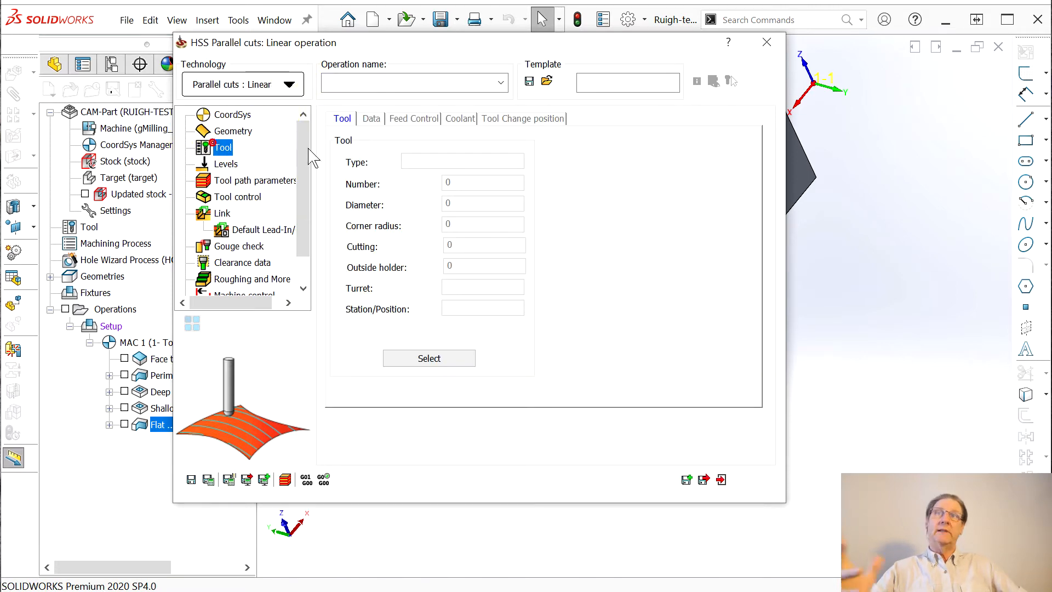
# Assign the 1/4_CARB_EMILL end mill, review Levels and Tool path parameters, then move the dialog aside
pyautogui.click(438, 357)
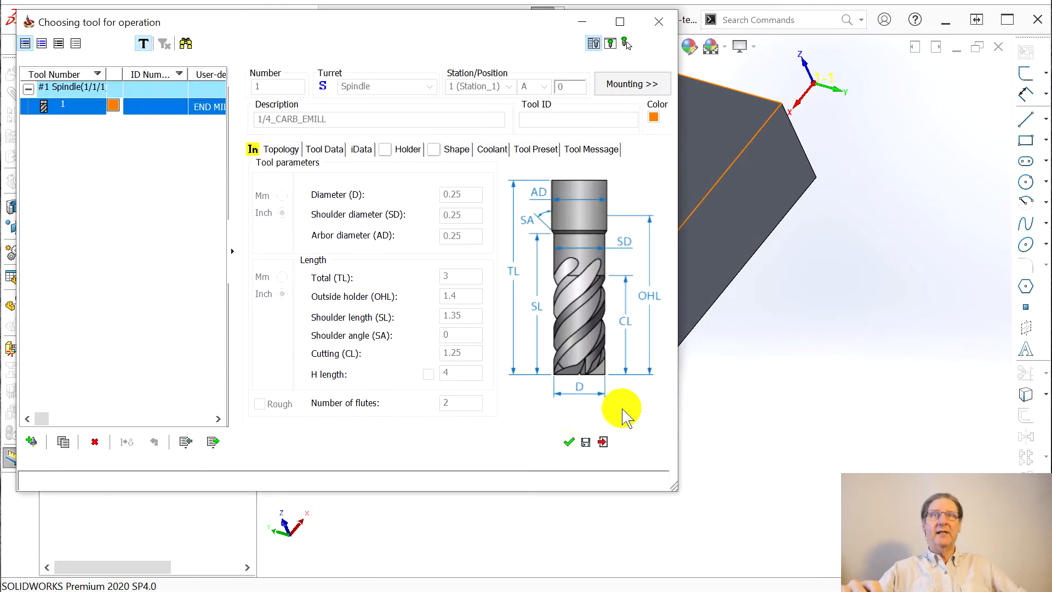
pyautogui.click(568, 442)
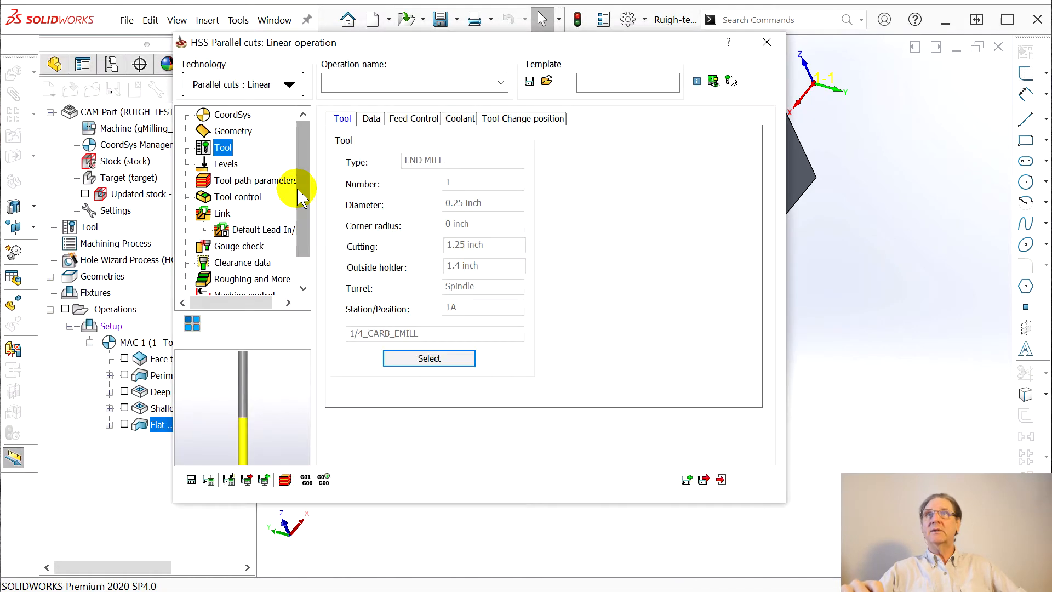
pyautogui.click(225, 163)
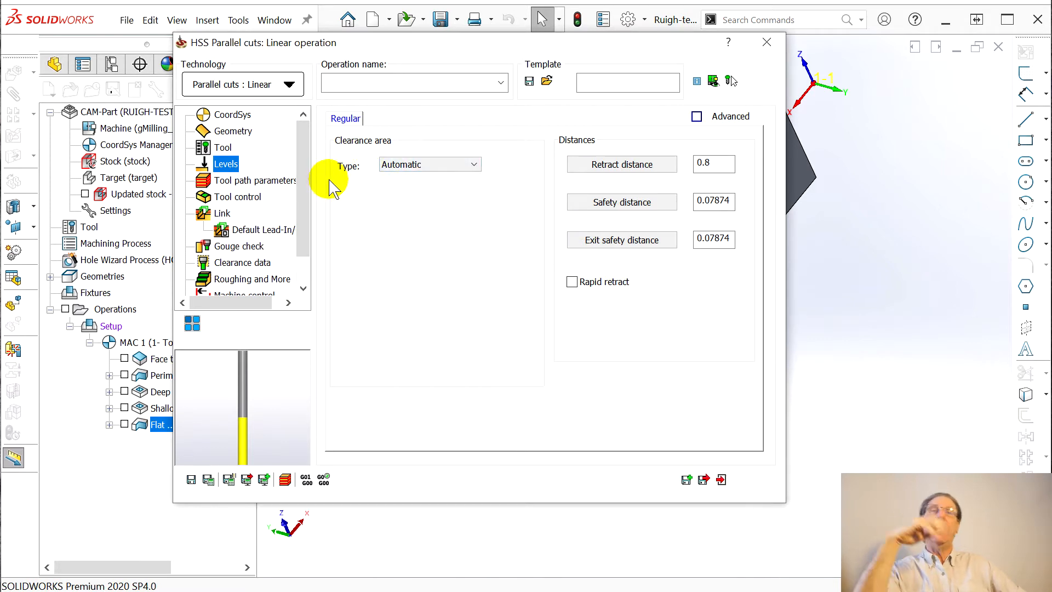
pyautogui.click(235, 181)
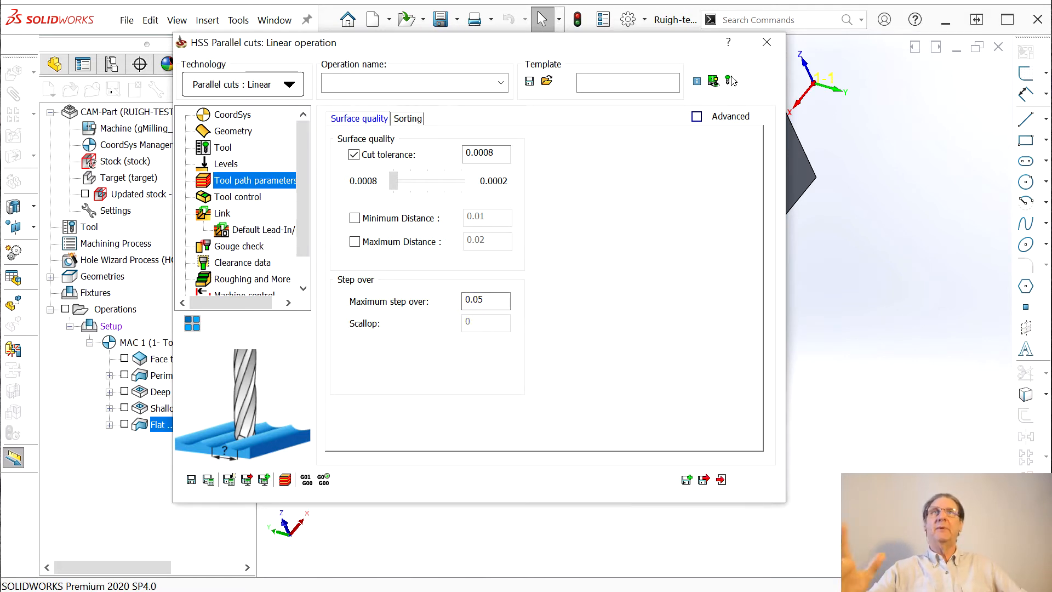
pyautogui.moveTo(441, 43); pyautogui.dragTo(1020, 14)
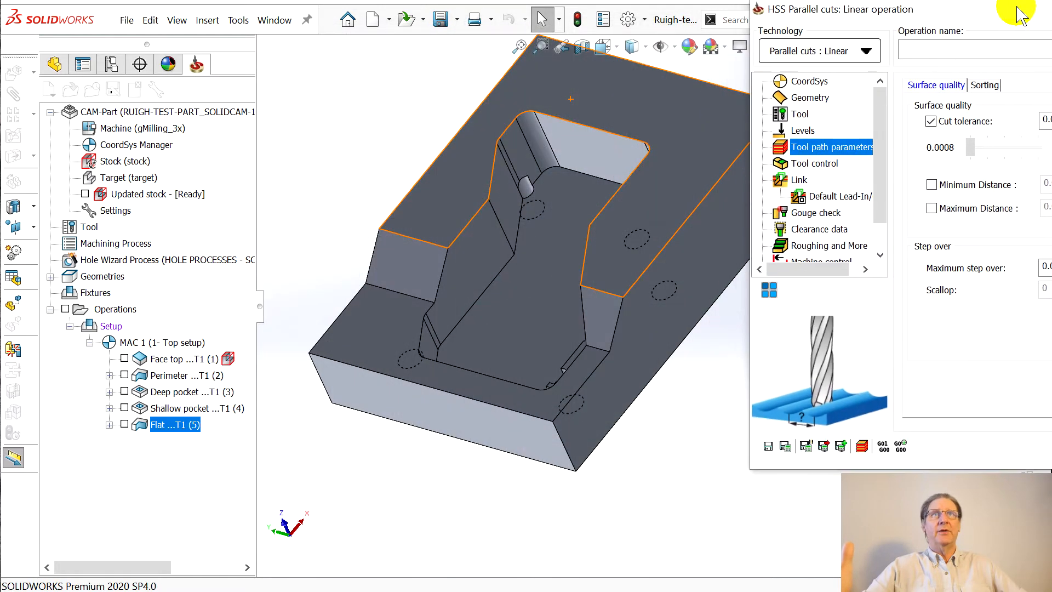
# Save and calculate the slopes toolpath as HSS_PC_Lin_Slopes, then orbit to inspect it
pyautogui.click(805, 447)
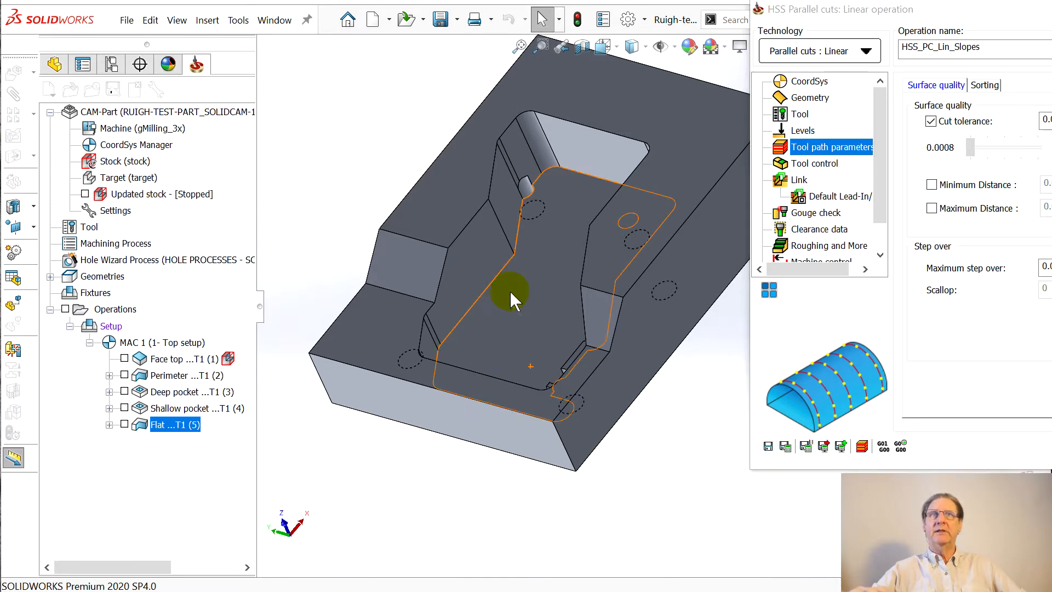
pyautogui.moveTo(572, 381); pyautogui.dragTo(457, 293, button='middle')
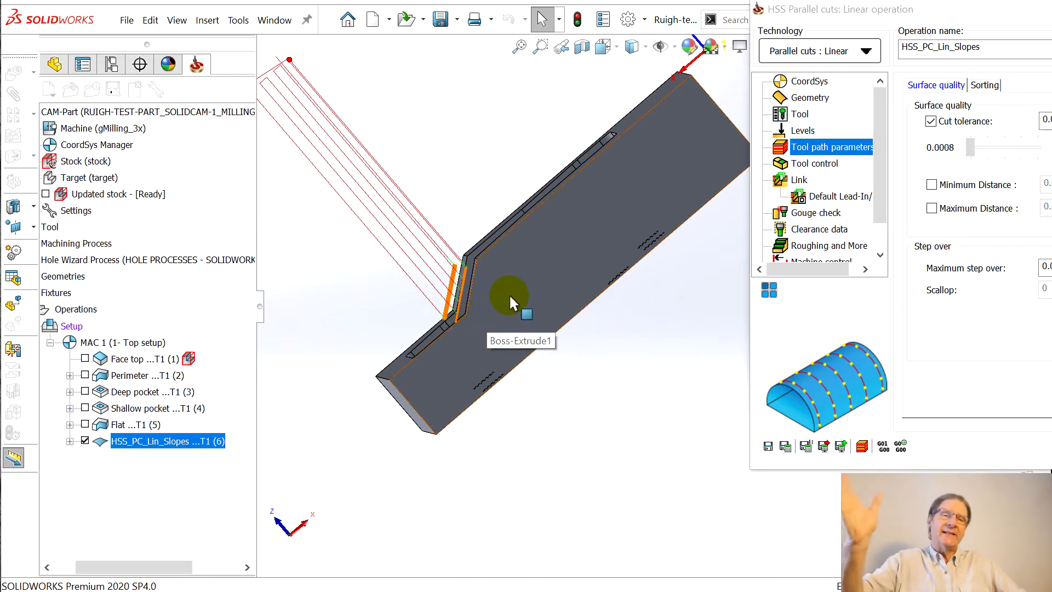
# Orbit around the part to inspect the parallel-cuts toolpath across both slopes and the pocket
pyautogui.moveTo(508, 370); pyautogui.dragTo(575, 375, button='middle')
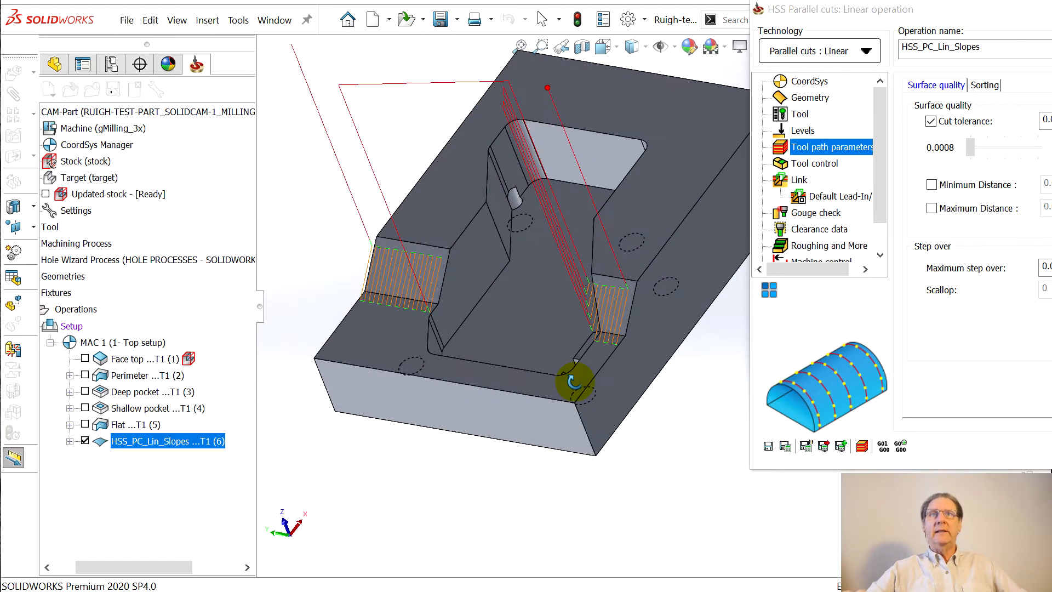
pyautogui.scroll(3, 626, 288)
pyautogui.scroll(-6, 615, 293)
pyautogui.moveTo(640, 355); pyautogui.dragTo(614, 396, button='middle')
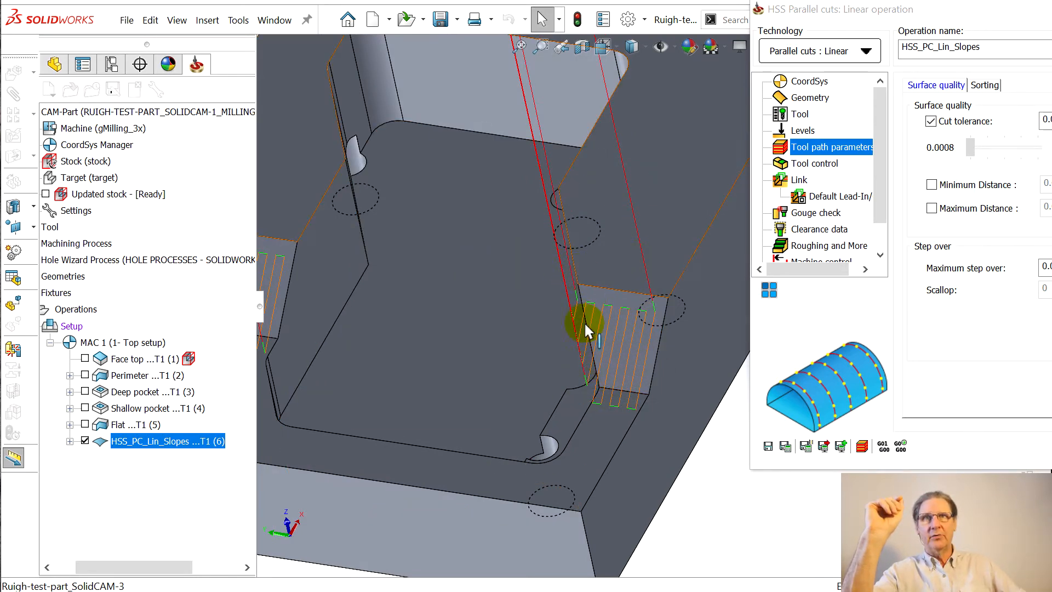
pyautogui.moveTo(591, 330); pyautogui.dragTo(657, 165, button='middle')
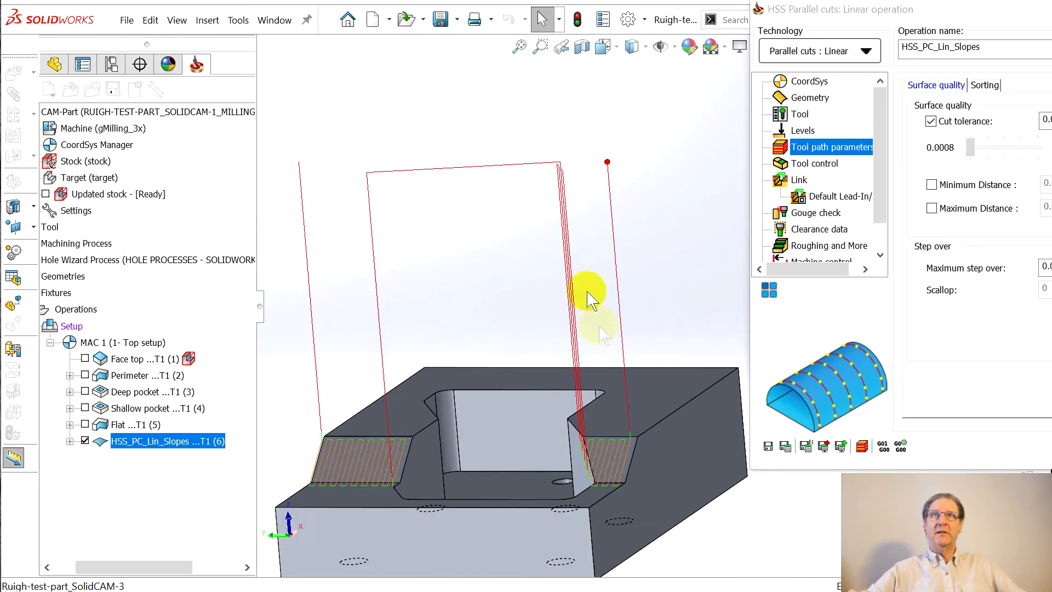
pyautogui.moveTo(600, 417); pyautogui.dragTo(587, 458, button='middle')
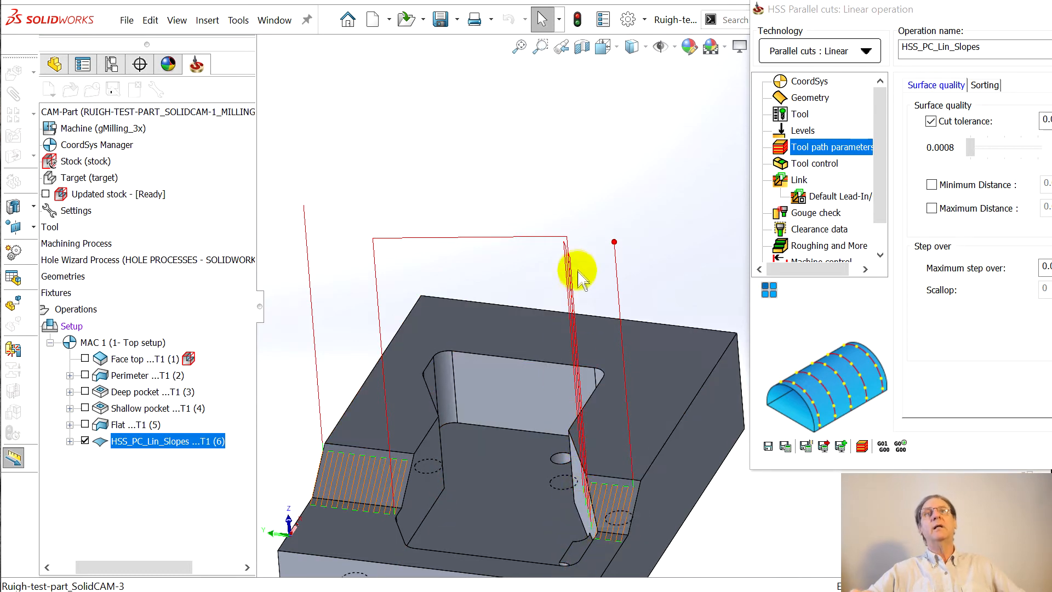
pyautogui.click(599, 329)
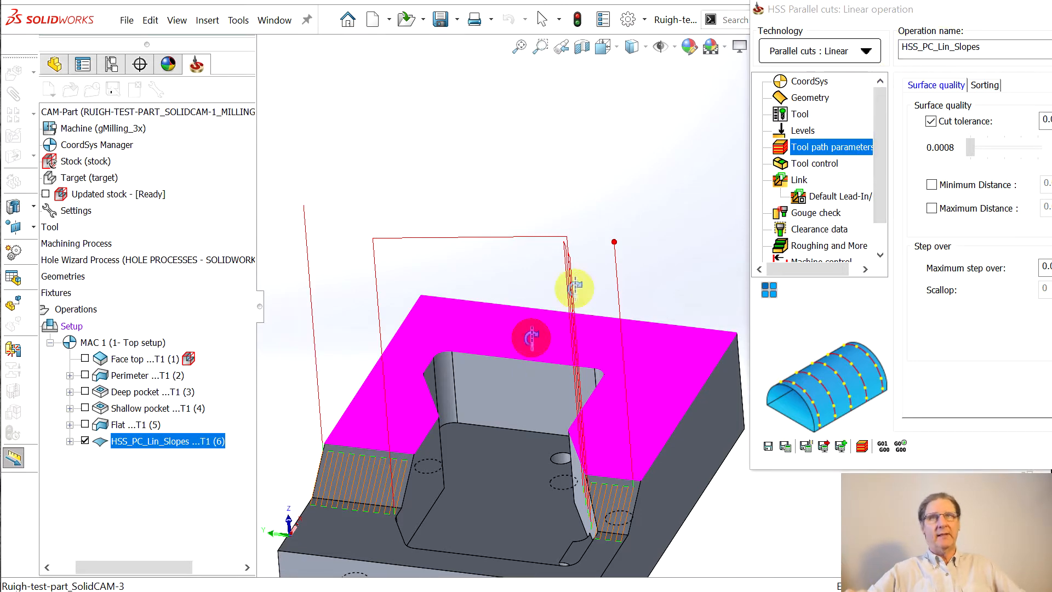
pyautogui.click(523, 188)
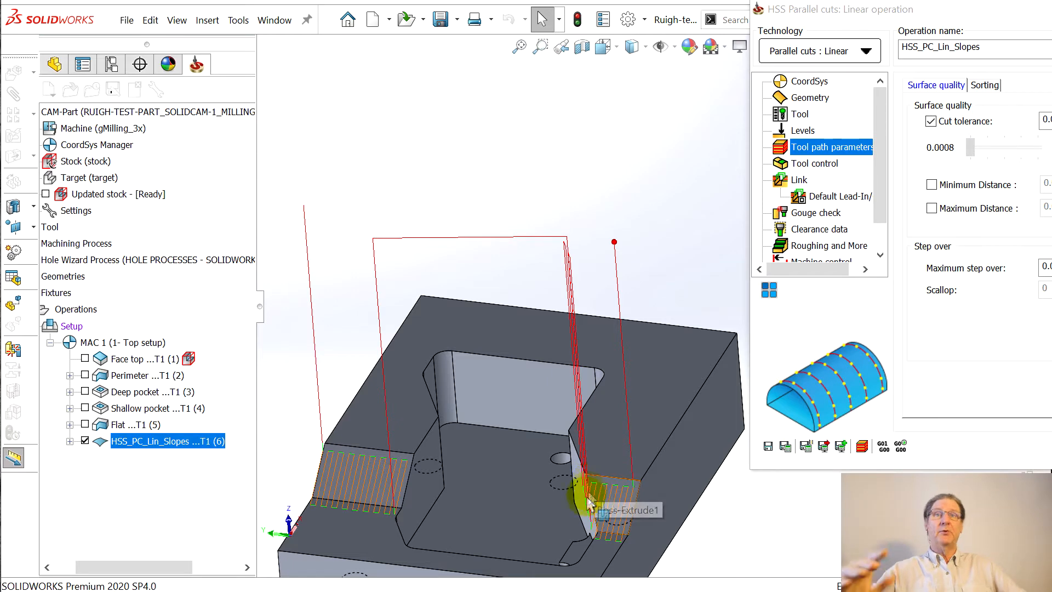
# Bring the HSS_PC_Lin_Slopes settings fully back into view
pyautogui.scroll(1, 618, 496)
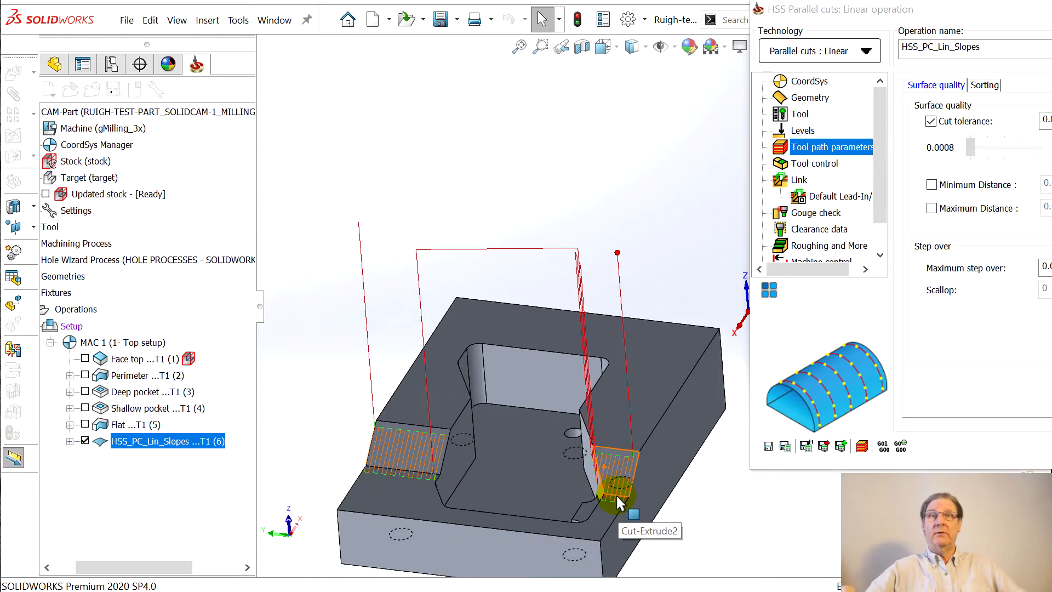
pyautogui.scroll(2, 590, 459)
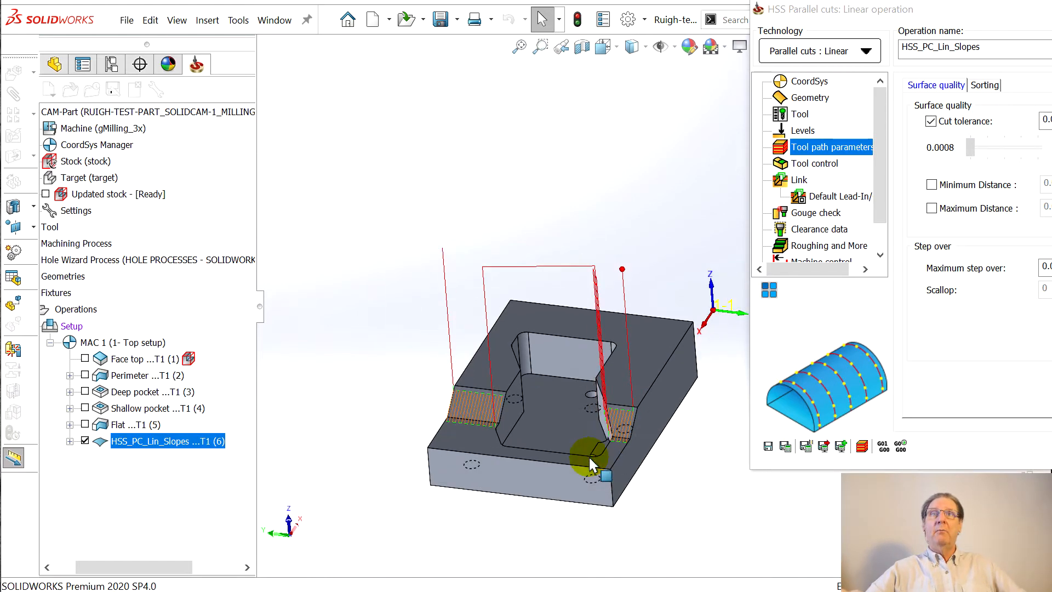
pyautogui.scroll(-2, 700, 488)
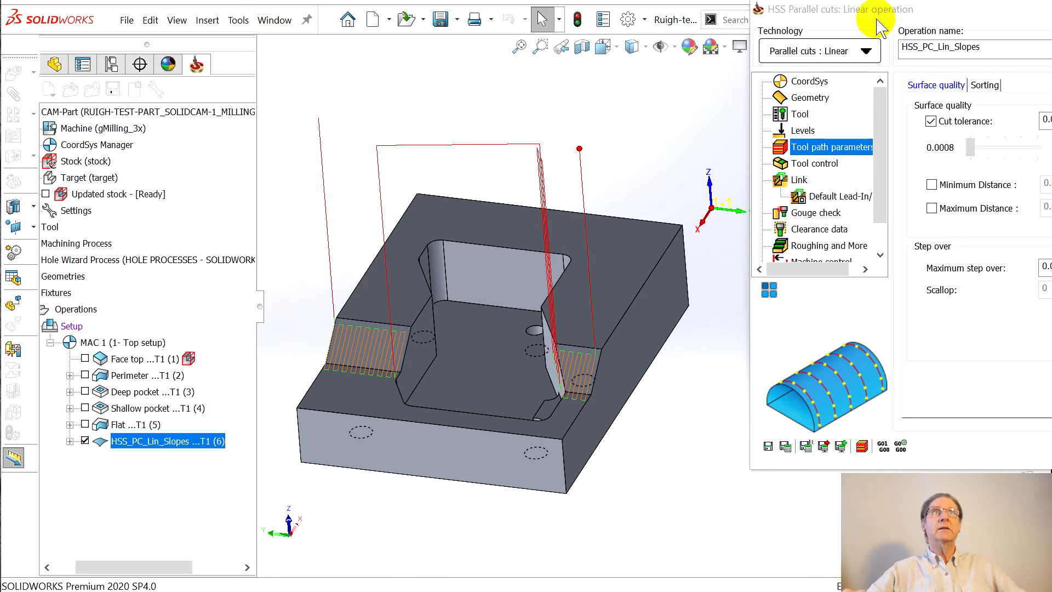
pyautogui.moveTo(888, 7); pyautogui.dragTo(453, 5)
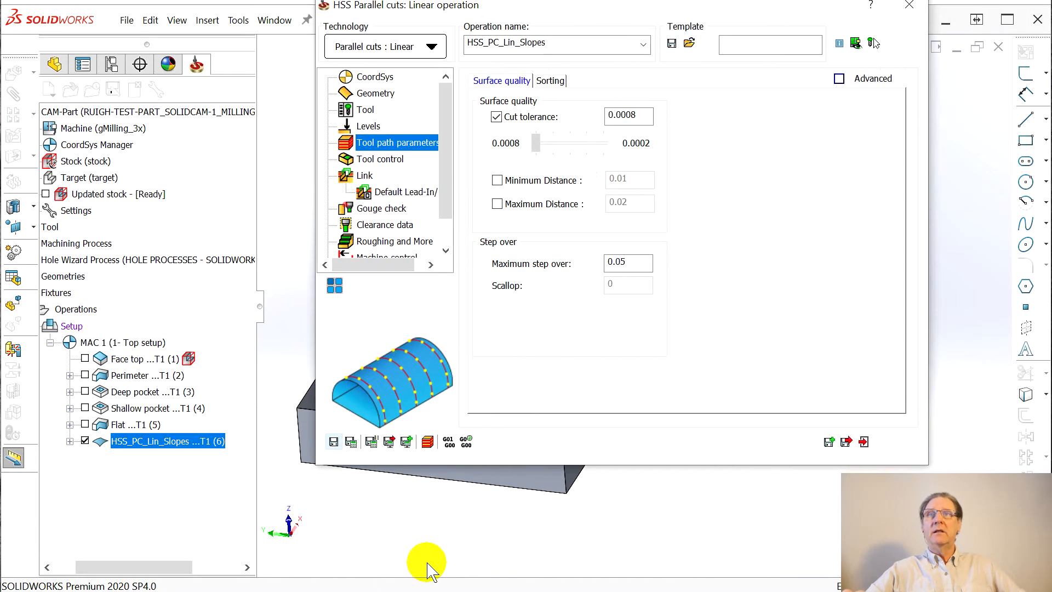
# Run a Host CAD Solid Verification simulation of the slopes toolpath
pyautogui.click(428, 442)
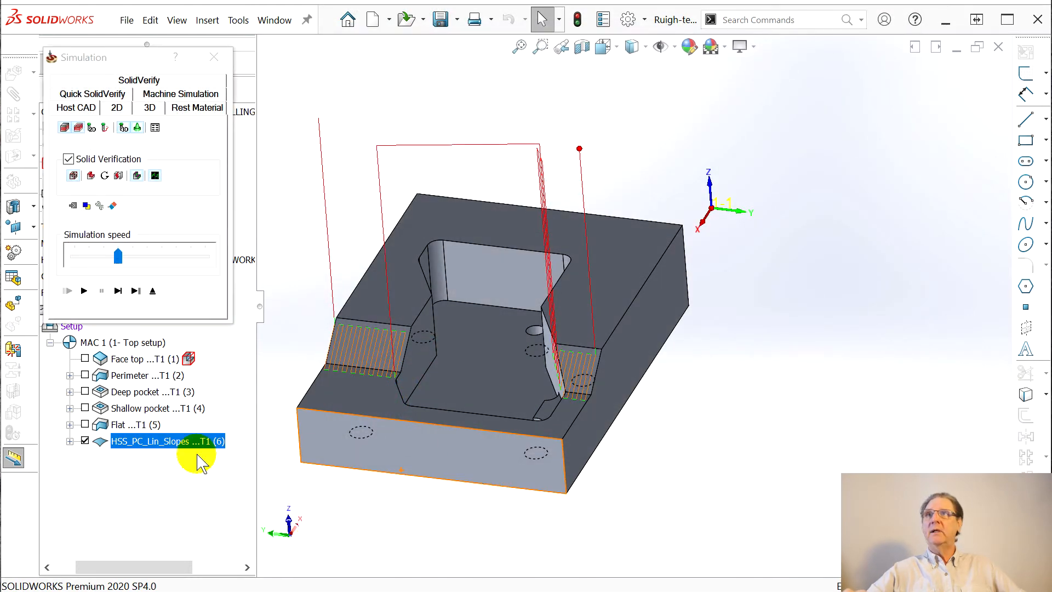
pyautogui.click(85, 289)
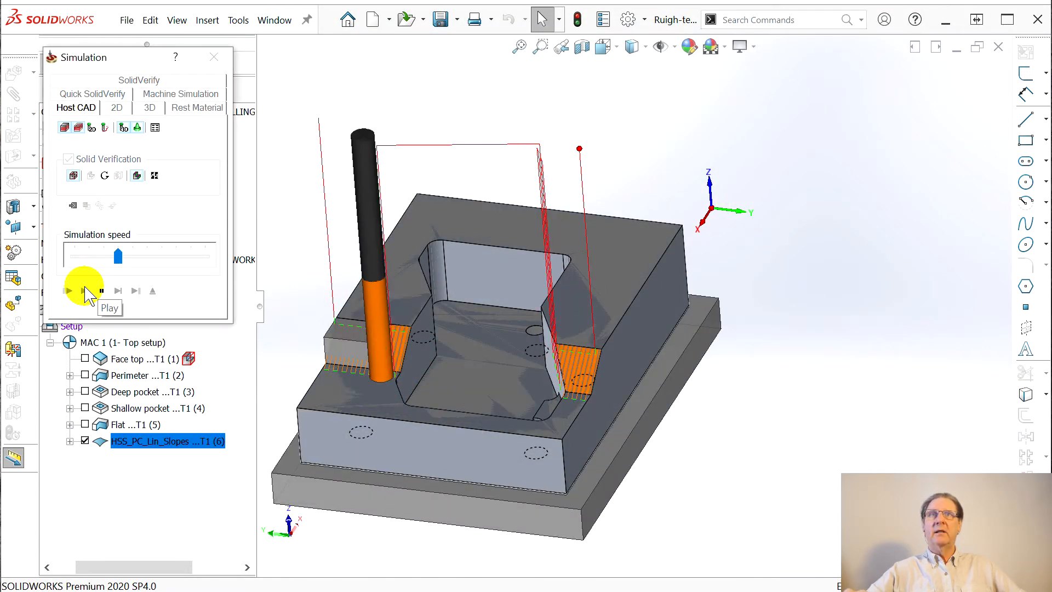
pyautogui.click(69, 291)
pyautogui.click(83, 291)
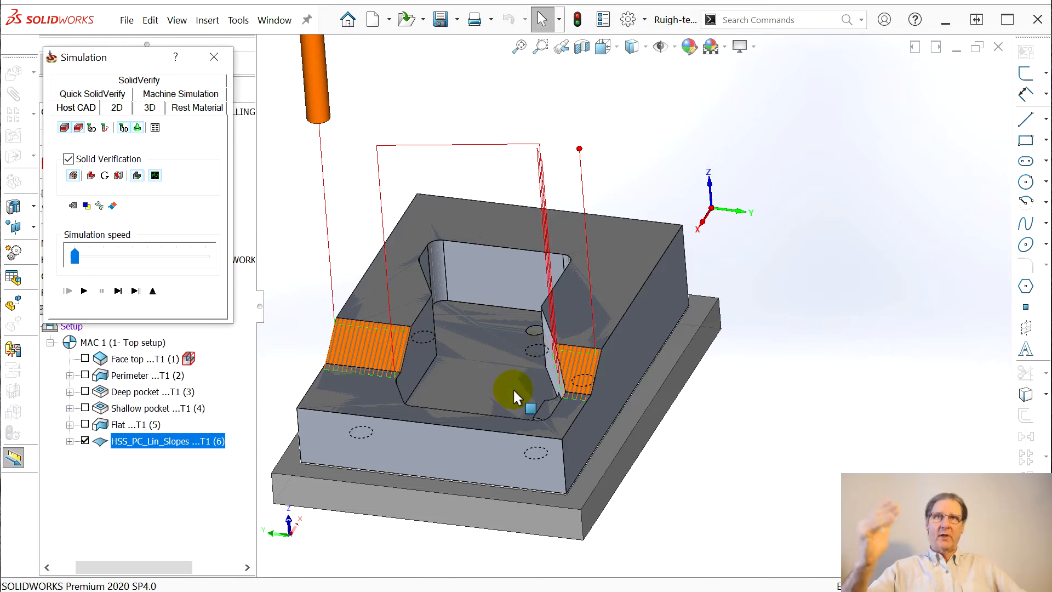
# Inspect the simulated cut slopes from several angles, then close the simulation
pyautogui.moveTo(505, 415)
pyautogui.mouseDown(button='middle')
pyautogui.moveTo(467, 429)
pyautogui.moveTo(490, 423)
pyautogui.mouseUp(button='middle')
pyautogui.scroll(-2, 493, 449)
pyautogui.scroll(-2, 739, 247)
pyautogui.scroll(5, 934, 215)
pyautogui.scroll(-4, 885, 230)
pyautogui.scroll(-1, 486, 338)
pyautogui.scroll(2, 462, 345)
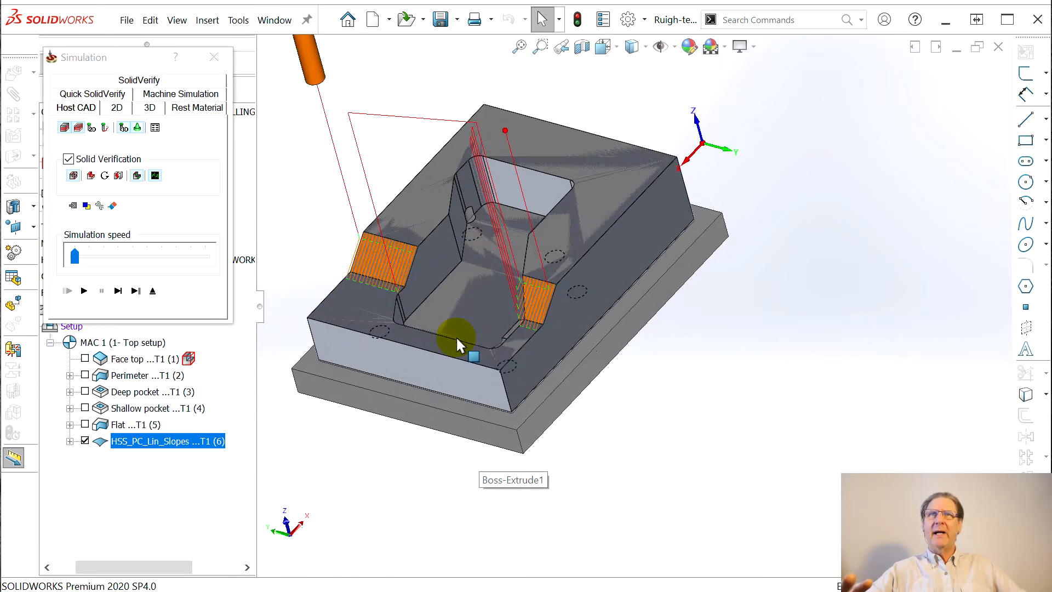
pyautogui.scroll(-5, 465, 335)
pyautogui.moveTo(560, 328); pyautogui.dragTo(648, 329, button='middle')
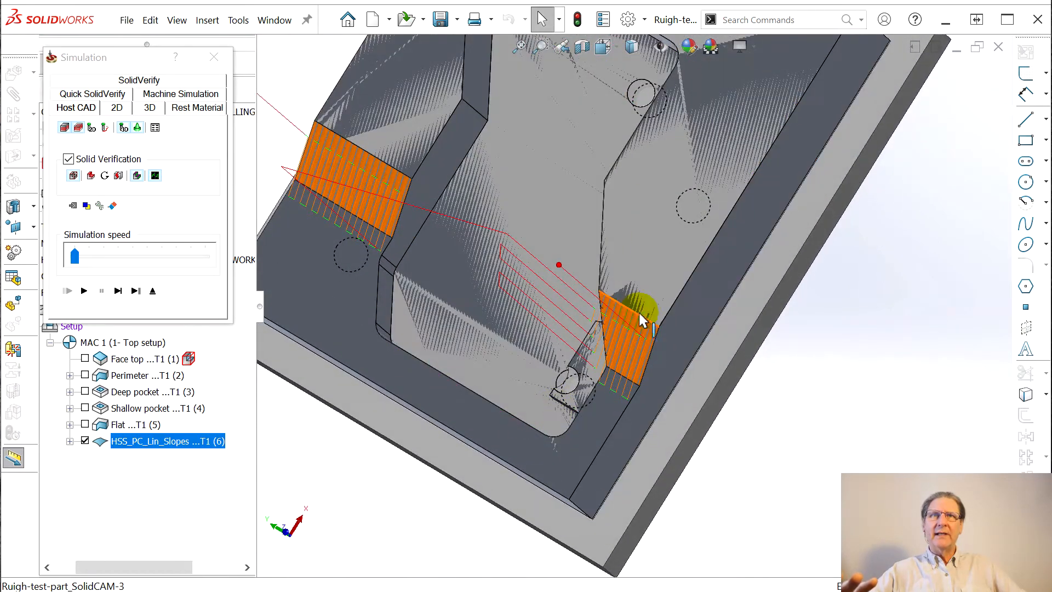
pyautogui.scroll(1, 618, 361)
pyautogui.moveTo(617, 363); pyautogui.dragTo(599, 285, button='middle')
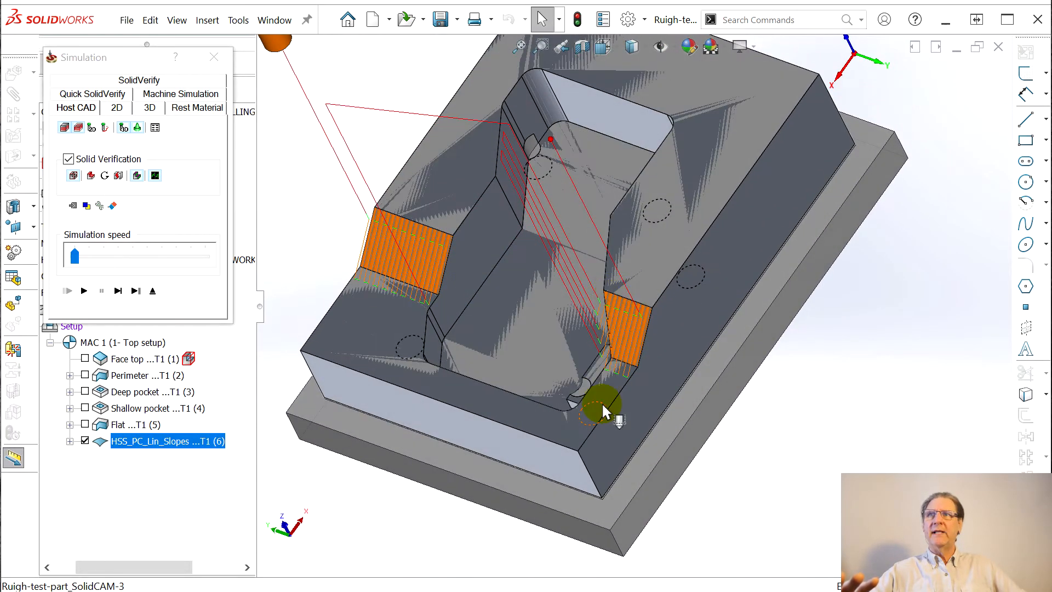
pyautogui.scroll(1, 603, 406)
pyautogui.scroll(-1, 601, 392)
pyautogui.click(214, 57)
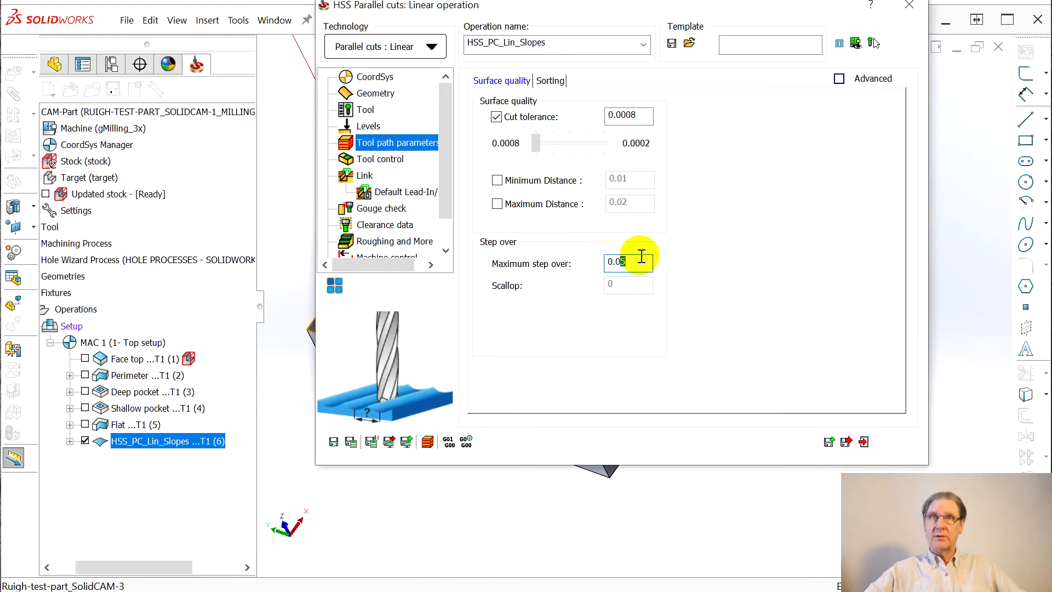
# Set maximum step over to 0.01, recalculate the denser slopes toolpath, and save the operation
pyautogui.write('1')
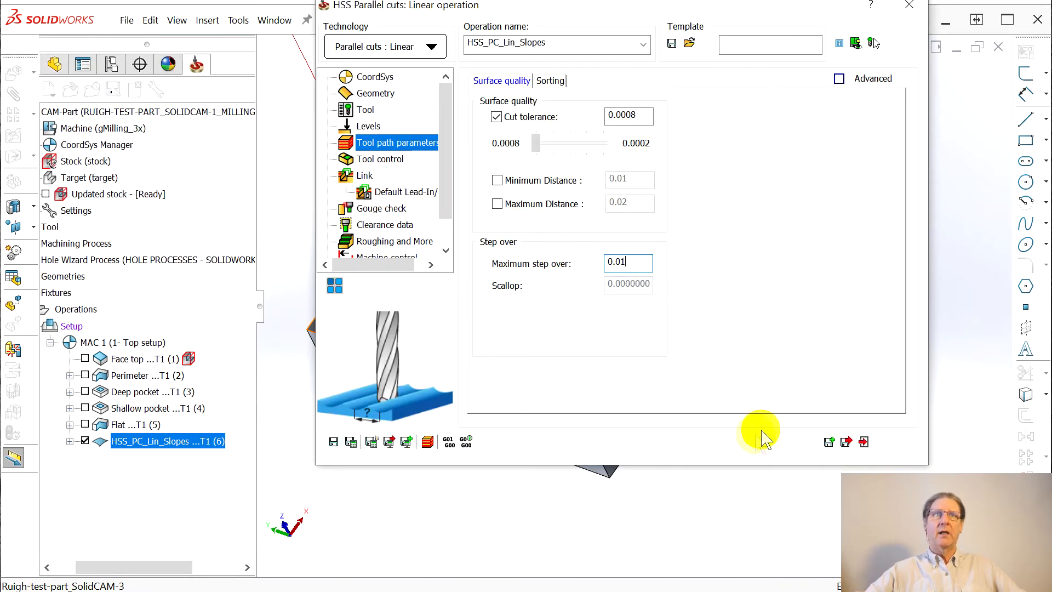
pyautogui.click(372, 442)
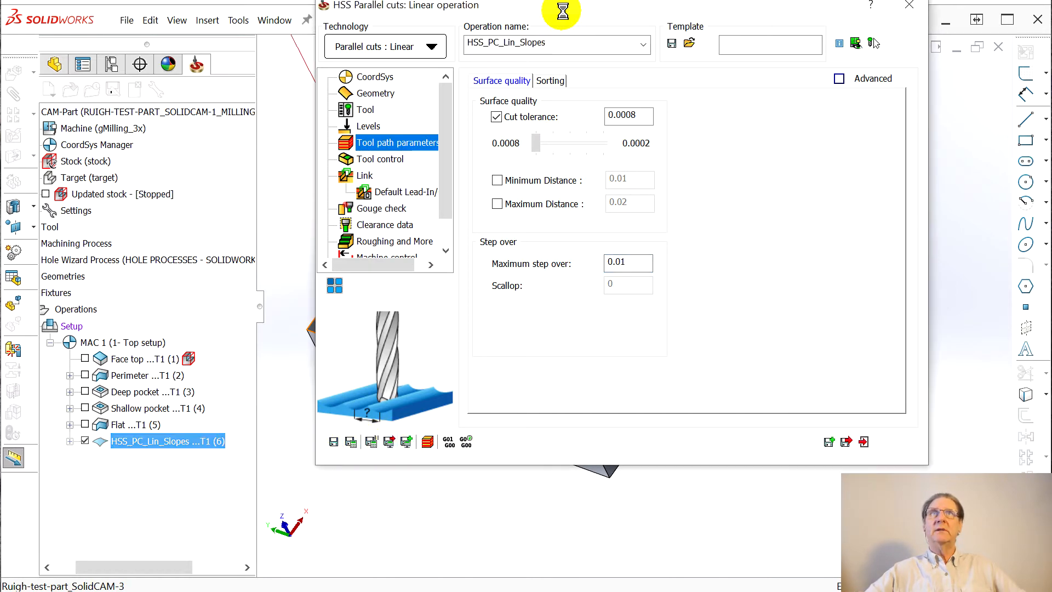
pyautogui.moveTo(564, 16); pyautogui.dragTo(1012, 46)
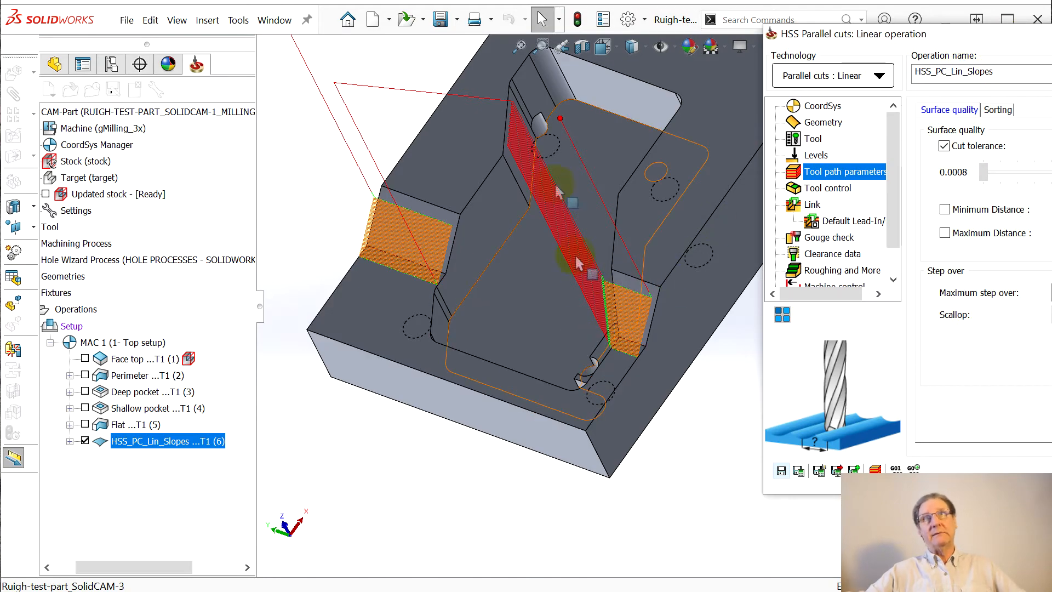
pyautogui.moveTo(994, 39); pyautogui.dragTo(492, 30)
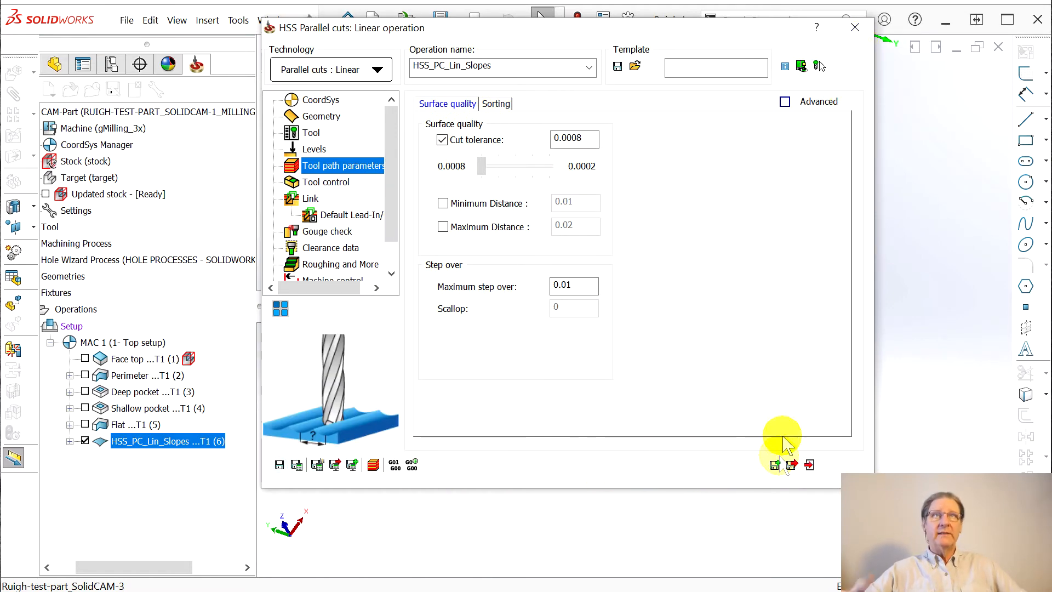
pyautogui.moveTo(593, 33); pyautogui.dragTo(386, 23)
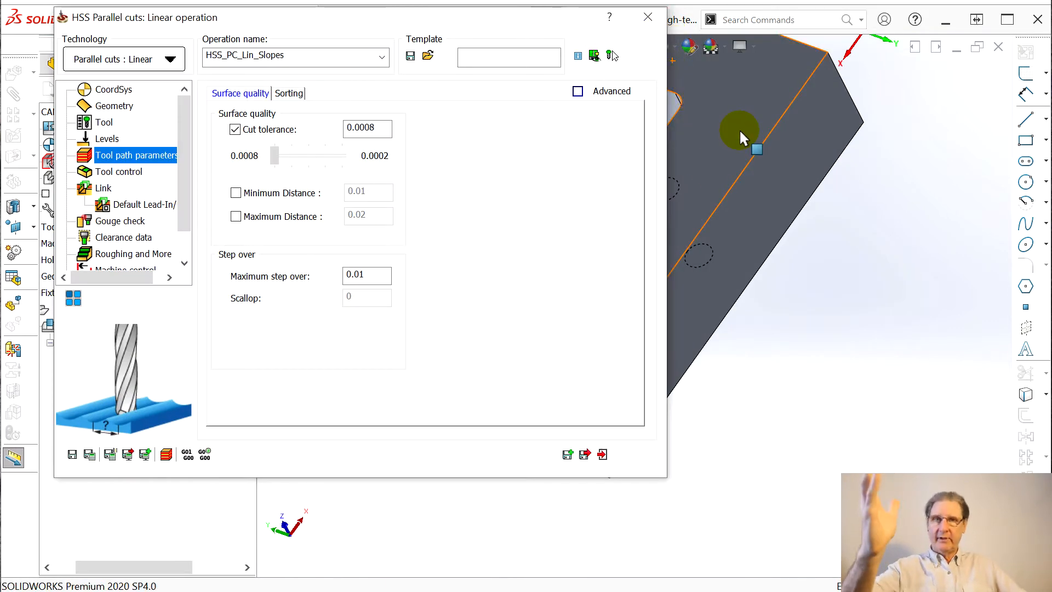
pyautogui.click(586, 456)
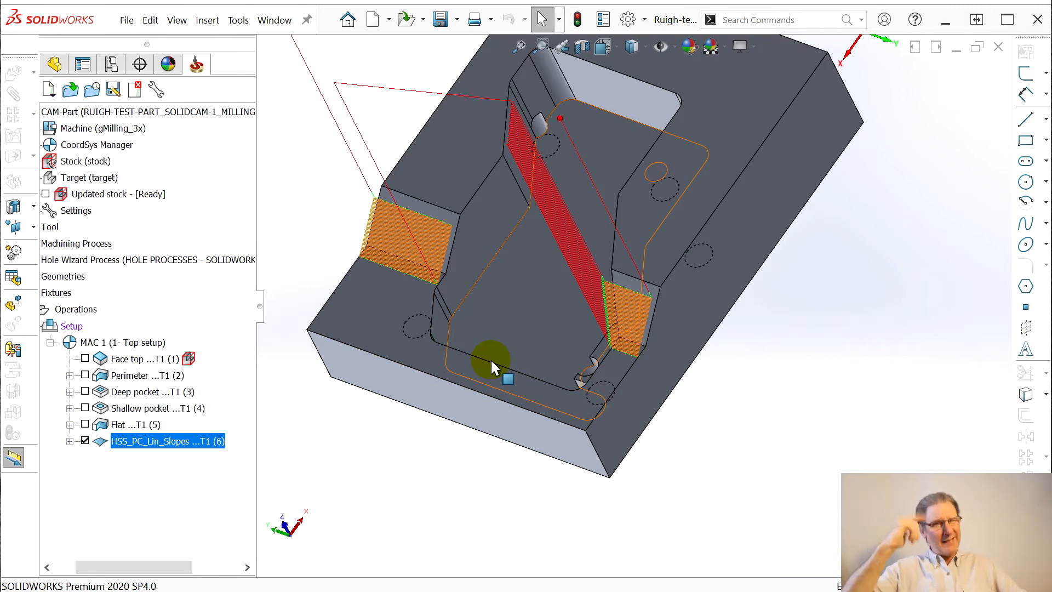
# Rename HSS_PC_Lin_Slopes to Slopes by removing its prefix, save, and hide its toolpath
pyautogui.doubleClick(130, 444)
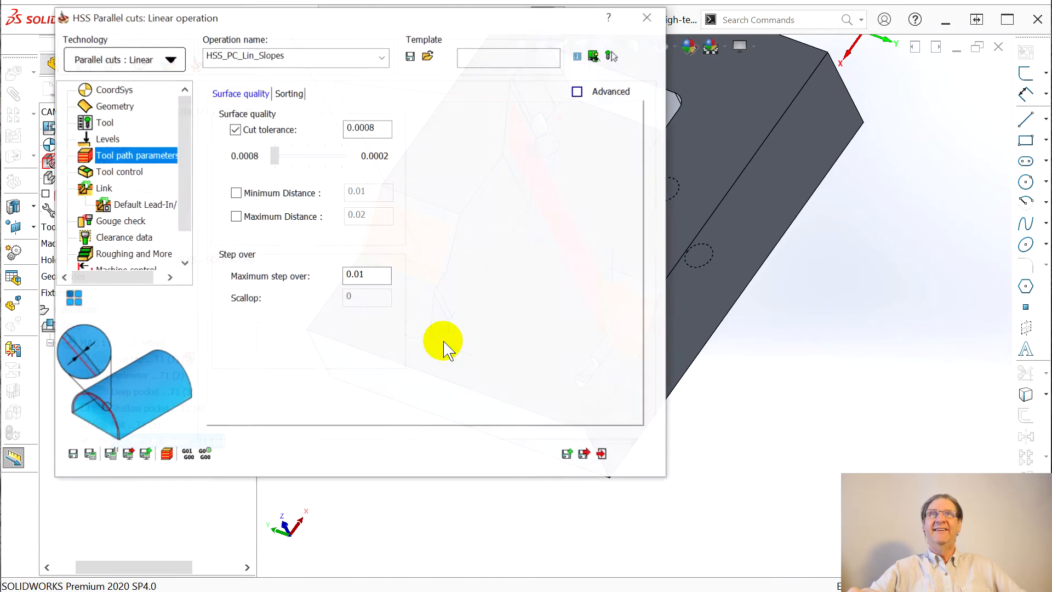
pyautogui.doubleClick(260, 56)
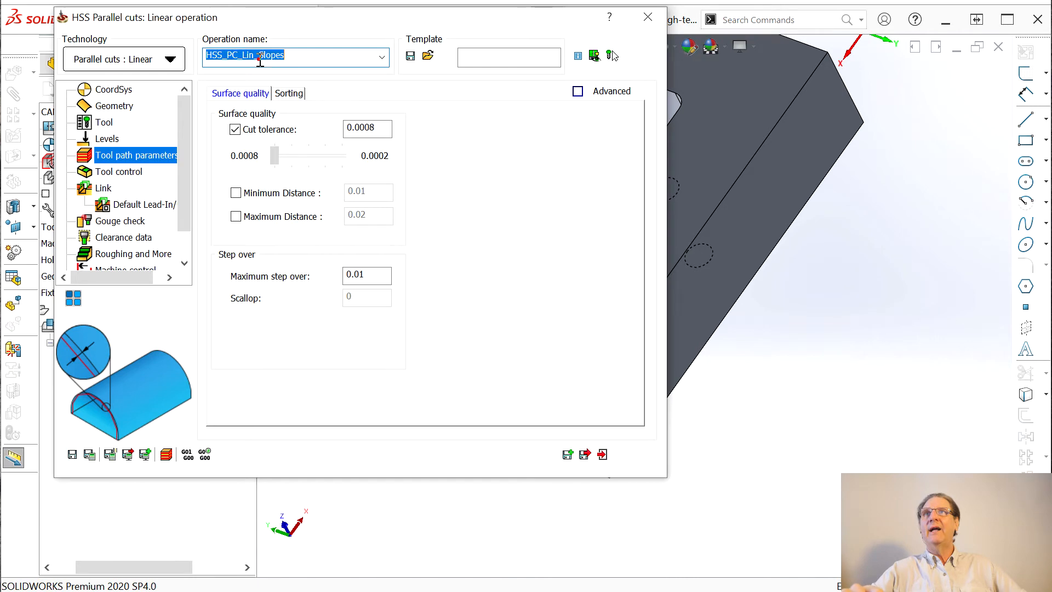
pyautogui.moveTo(260, 56); pyautogui.dragTo(108, 48)
pyautogui.press('BackSpace')
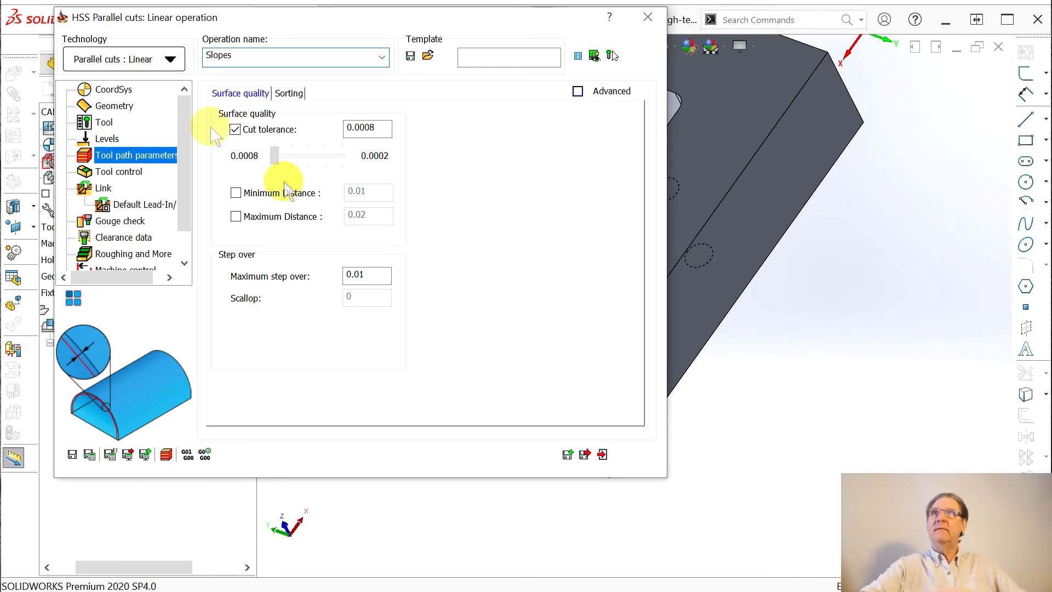
pyautogui.click(588, 454)
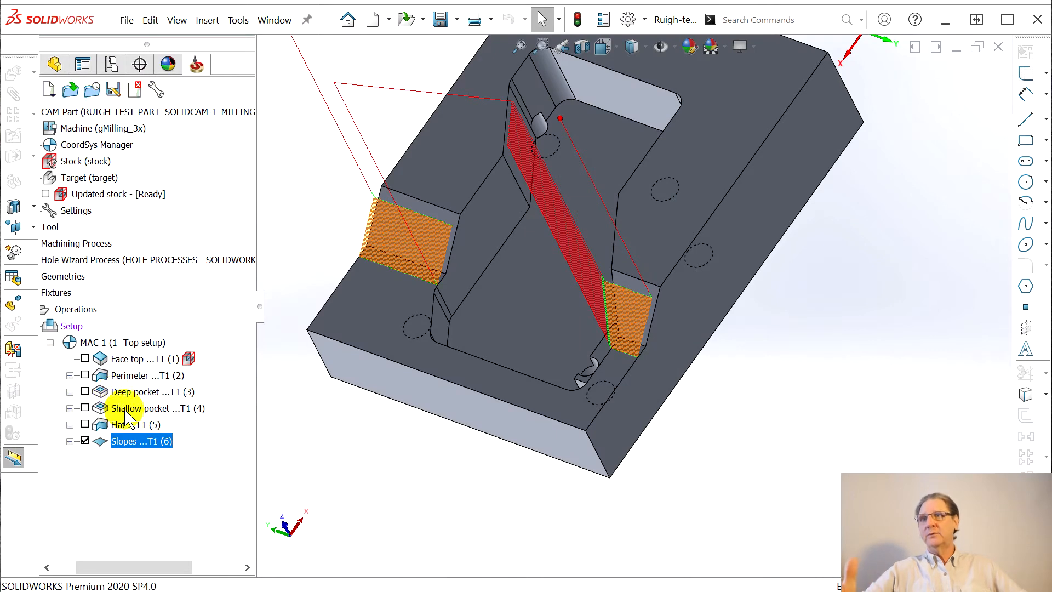
pyautogui.click(85, 441)
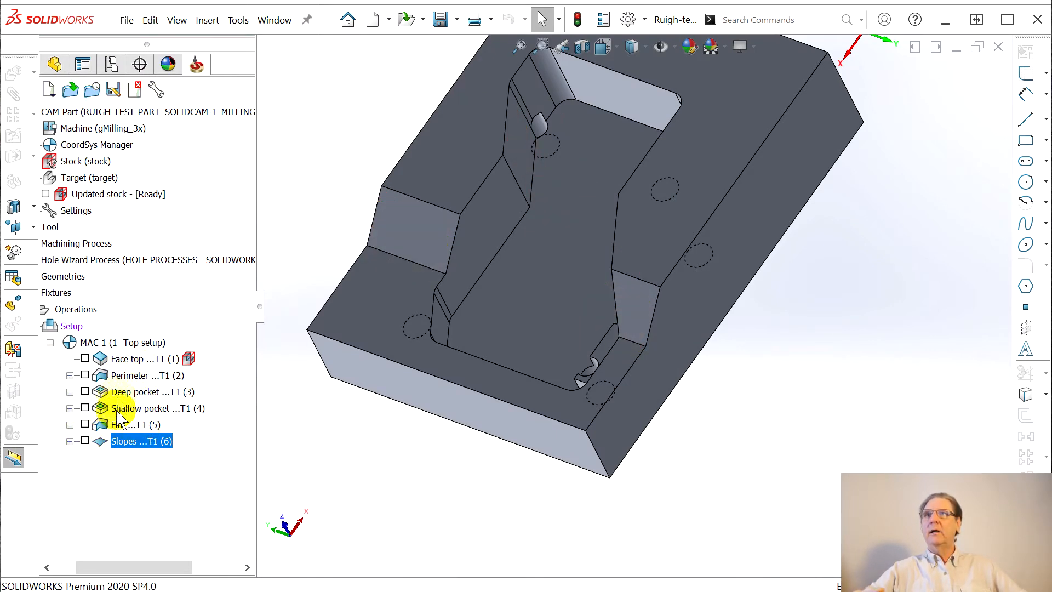
# Open the Slopes operation in SolidCAM Simulator (Beta) and orbit to a tilted view over the pocket
pyautogui.moveTo(501, 427); pyautogui.dragTo(482, 356, button='middle')
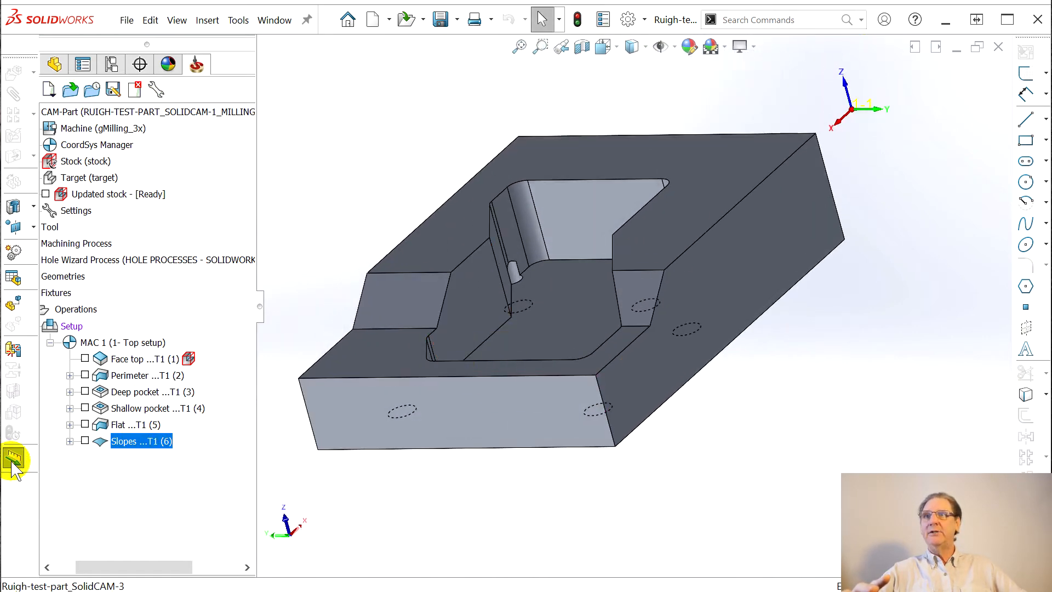
pyautogui.rightClick(115, 444)
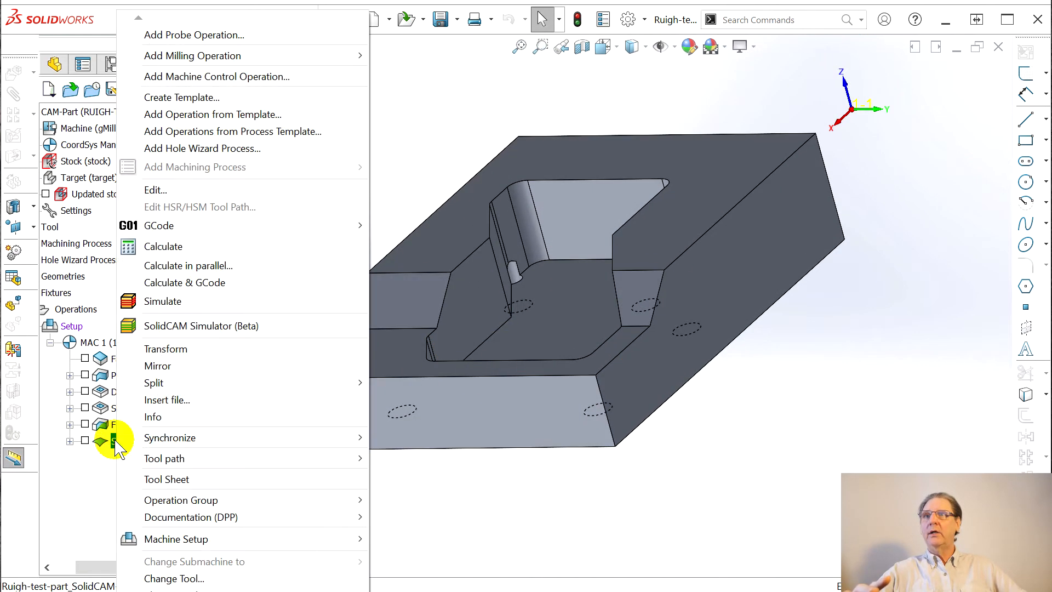
pyautogui.click(171, 328)
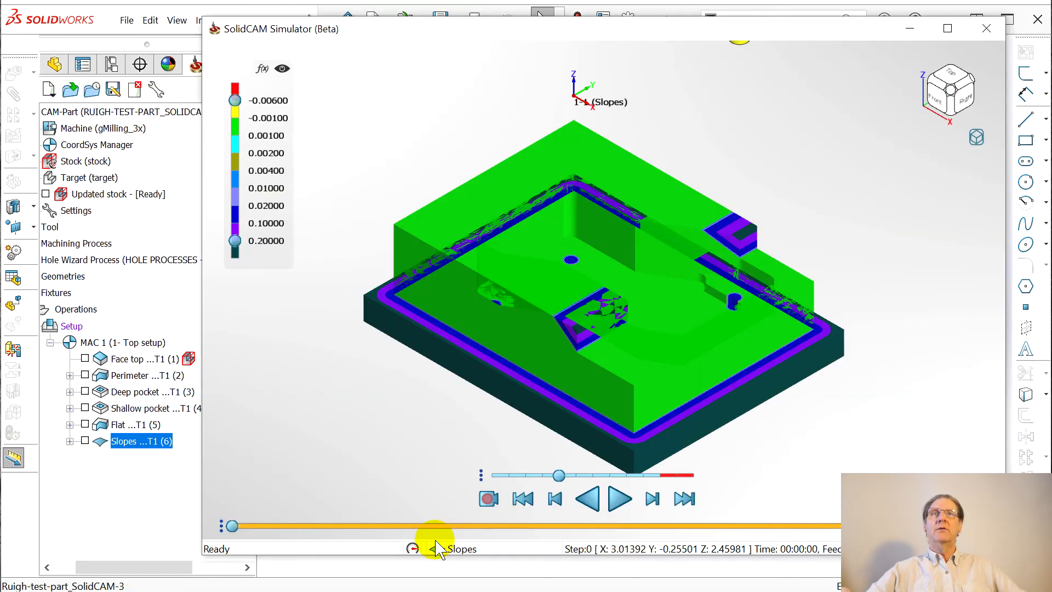
pyautogui.moveTo(786, 455); pyautogui.dragTo(500, 65, button='middle')
pyautogui.moveTo(728, 280); pyautogui.dragTo(707, 443, button='middle')
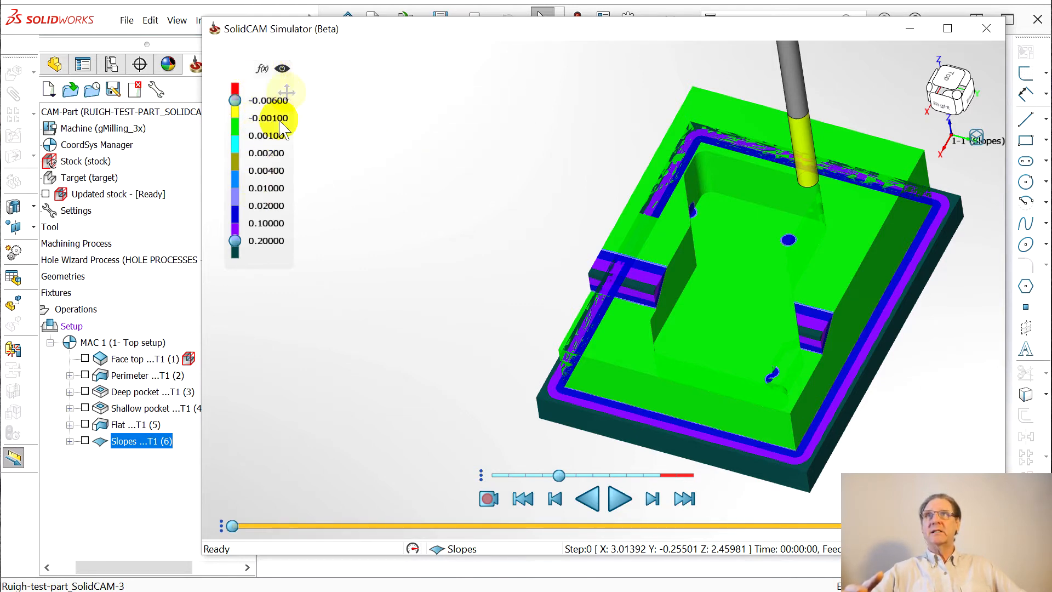
# Toggle the legend's f(x) scaling and deviation comparison colouring, then inspect the recoloured stock
pyautogui.click(264, 72)
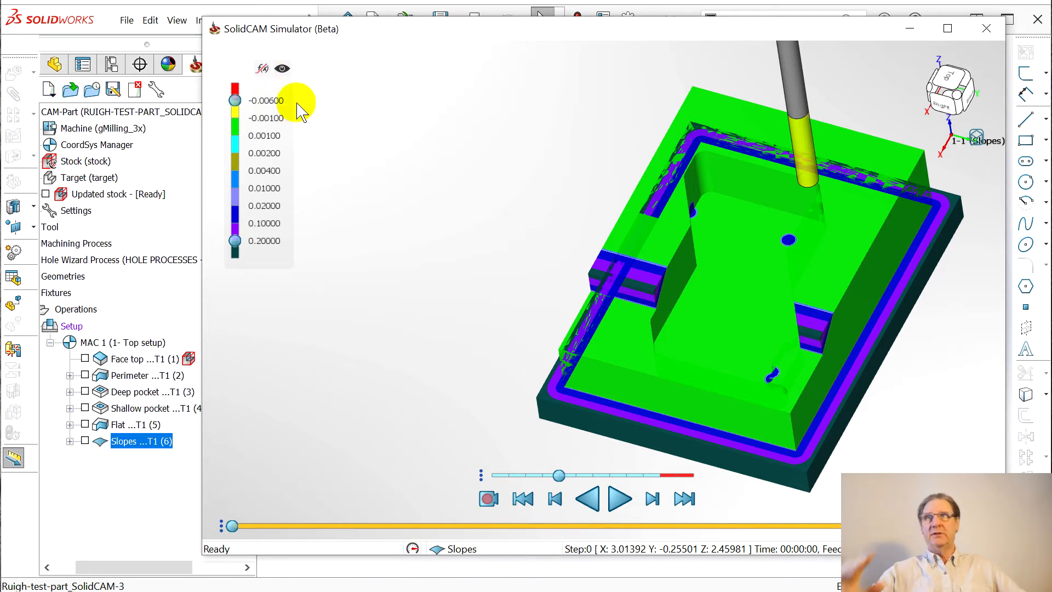
pyautogui.click(263, 69)
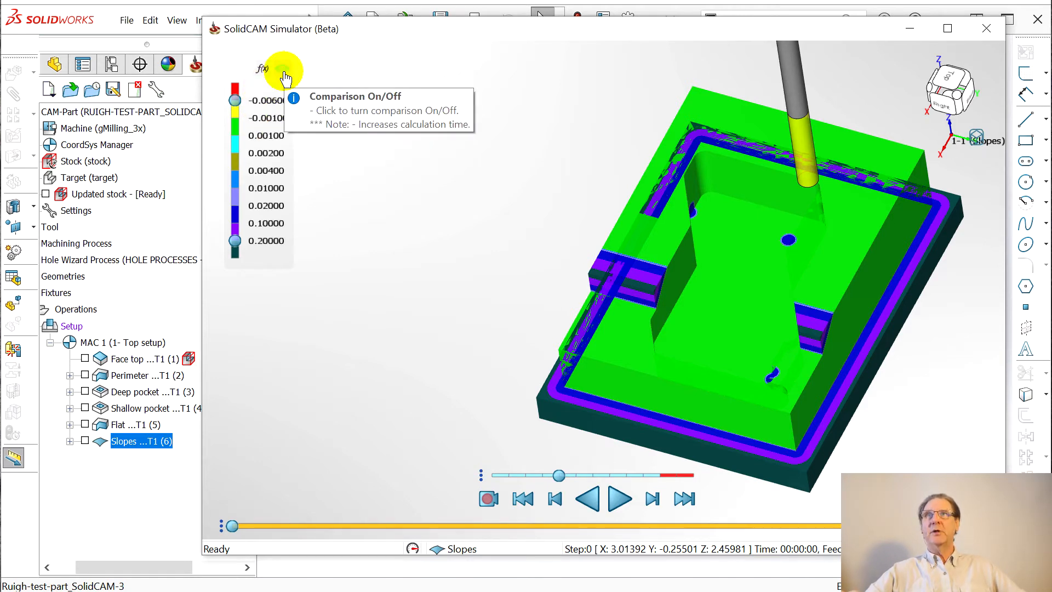
pyautogui.click(283, 69)
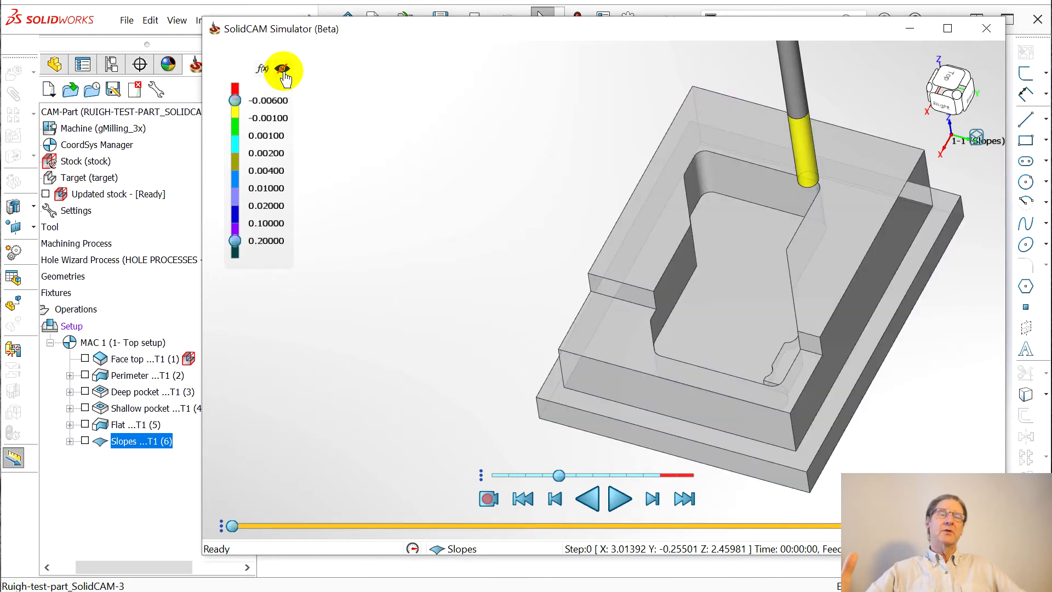
pyautogui.moveTo(815, 364); pyautogui.dragTo(861, 361, button='middle')
pyautogui.scroll(2, 885, 349)
pyautogui.scroll(-2, 883, 344)
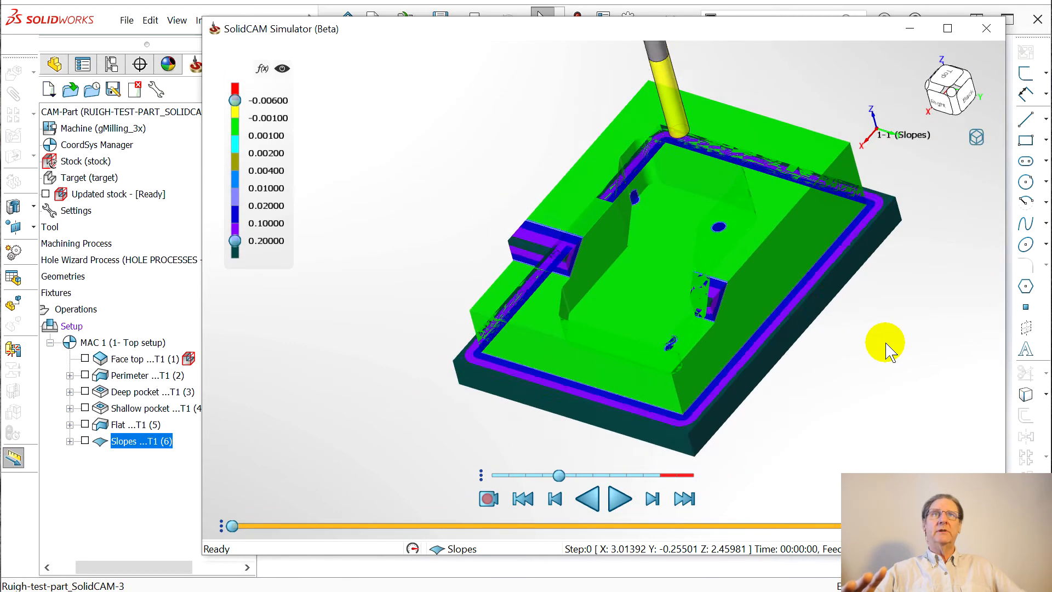
pyautogui.scroll(2, 877, 339)
pyautogui.scroll(-1, 876, 338)
pyautogui.click(560, 478)
# Play the Slopes simulation through step 357 and orbit to inspect the finished slopes
pyautogui.click(620, 499)
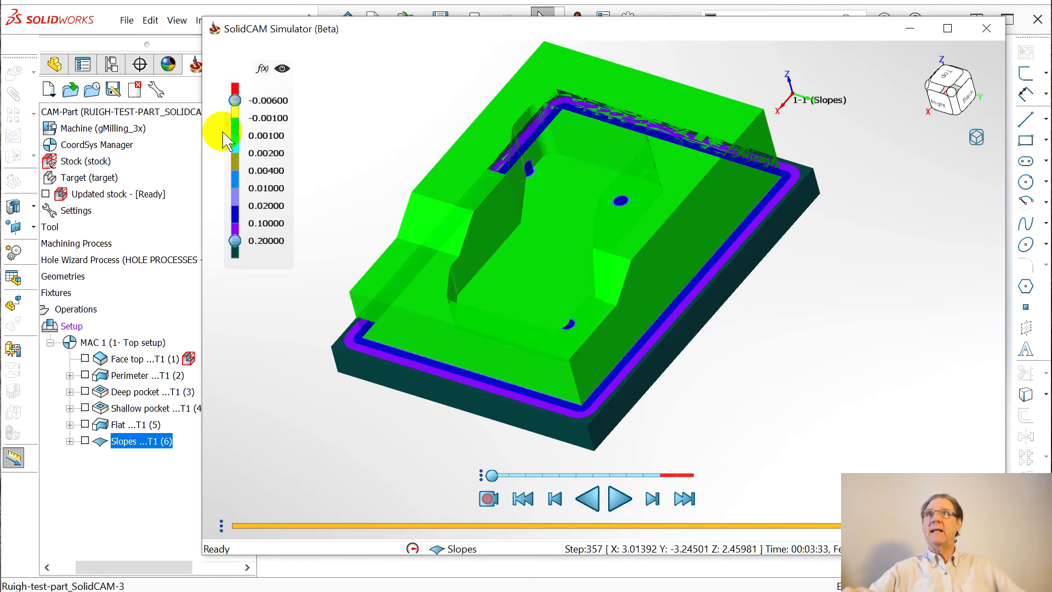
pyautogui.moveTo(613, 308)
pyautogui.mouseDown(button='middle')
pyautogui.moveTo(639, 347)
pyautogui.moveTo(622, 298)
pyautogui.moveTo(633, 294)
pyautogui.moveTo(614, 300)
pyautogui.mouseUp(button='middle')
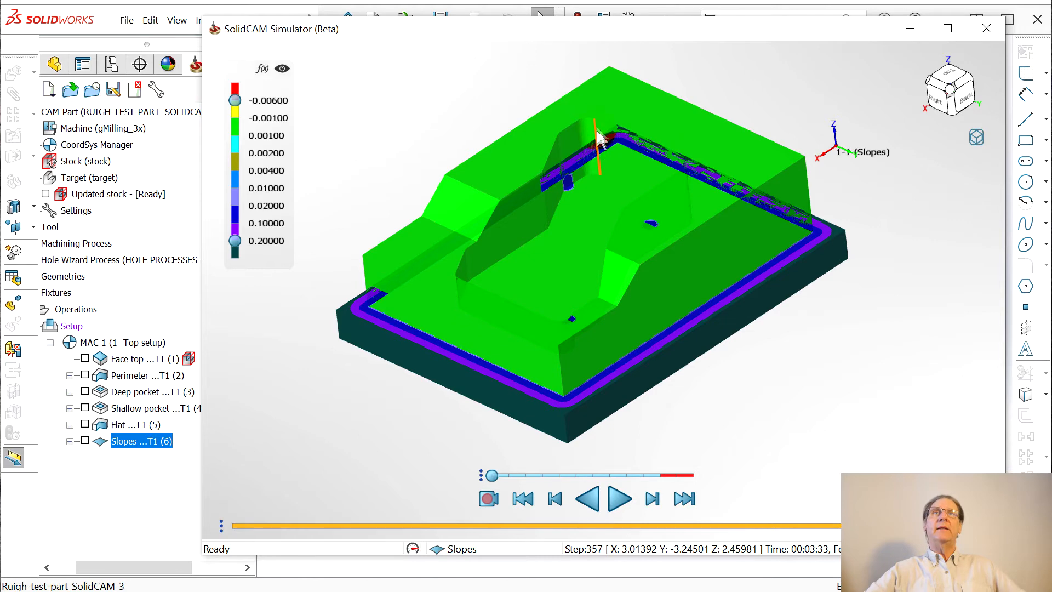
pyautogui.rightClick(986, 137)
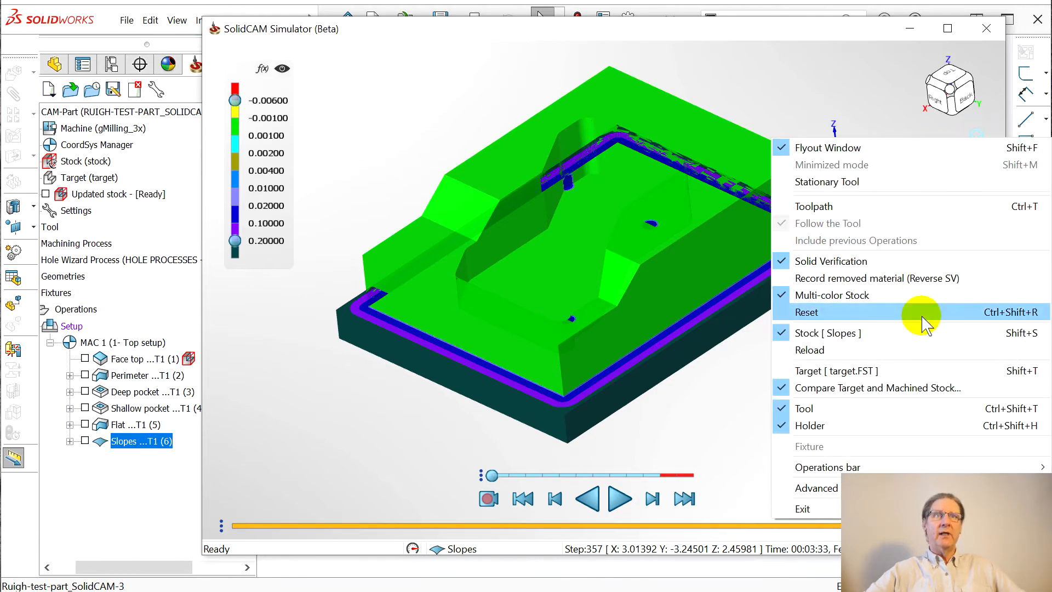
pyautogui.click(822, 372)
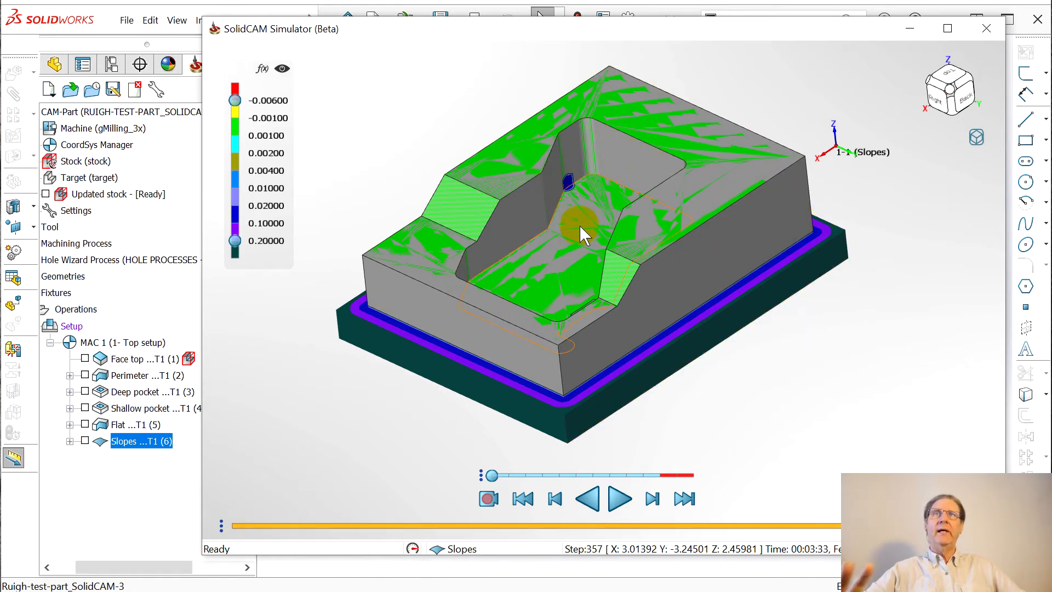
pyautogui.moveTo(554, 319); pyautogui.dragTo(634, 305)
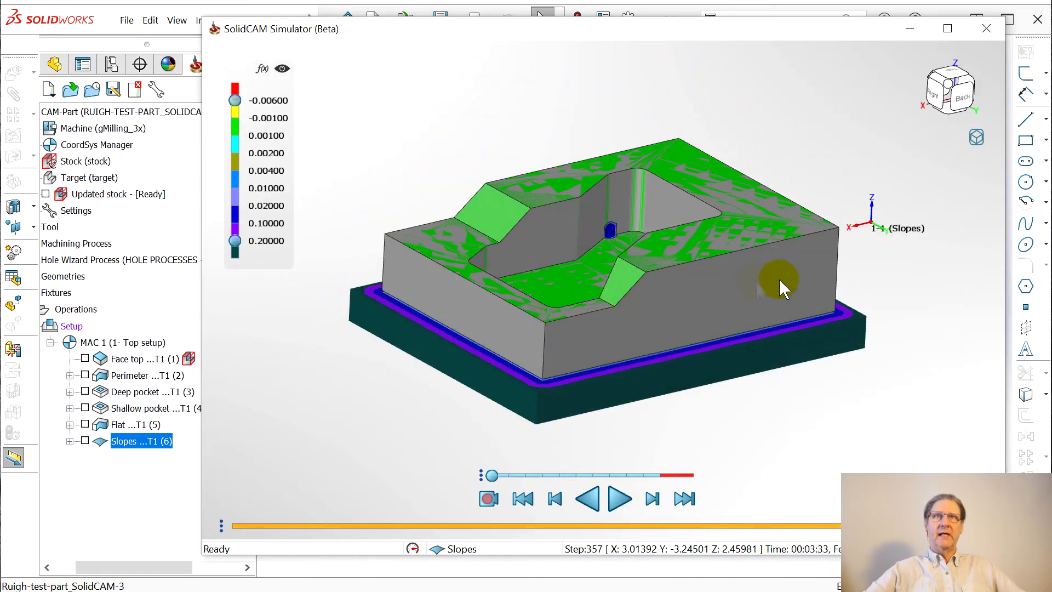
pyautogui.moveTo(394, 295); pyautogui.dragTo(418, 371)
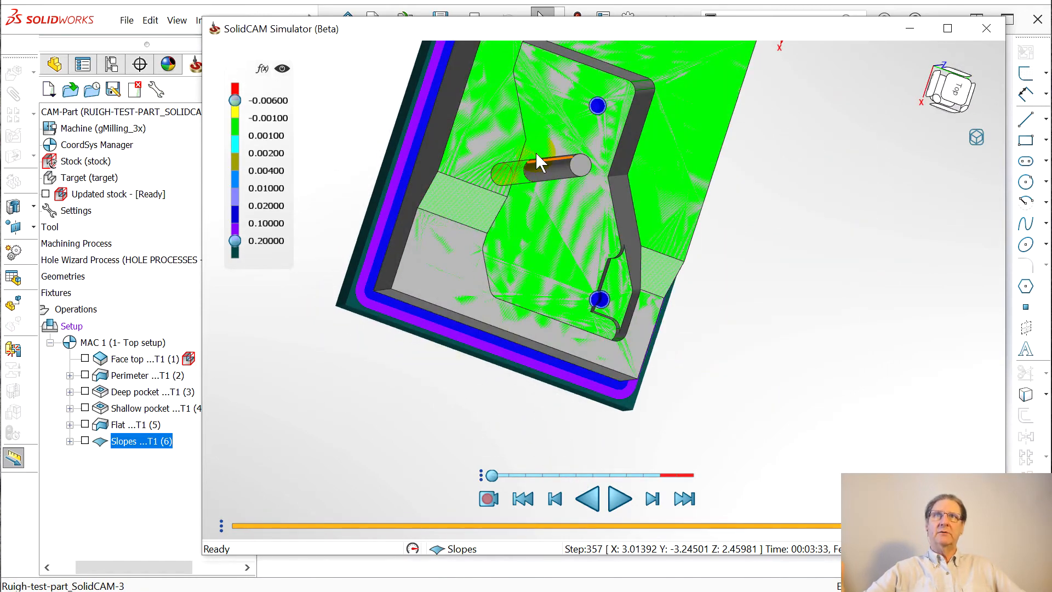
pyautogui.moveTo(531, 271); pyautogui.dragTo(479, 218)
pyautogui.moveTo(638, 271); pyautogui.dragTo(455, 294)
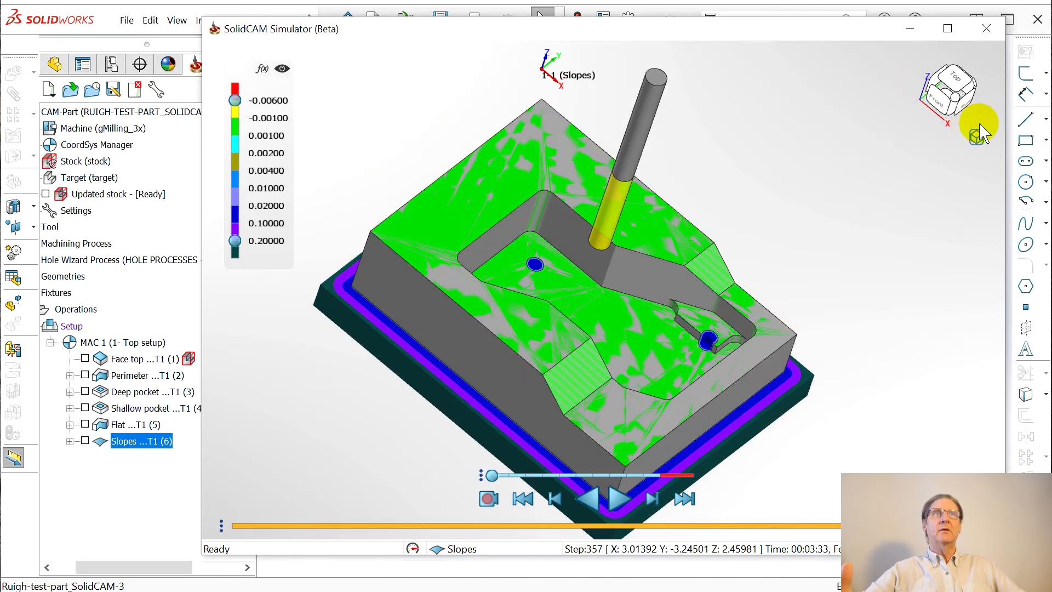
pyautogui.click(977, 135)
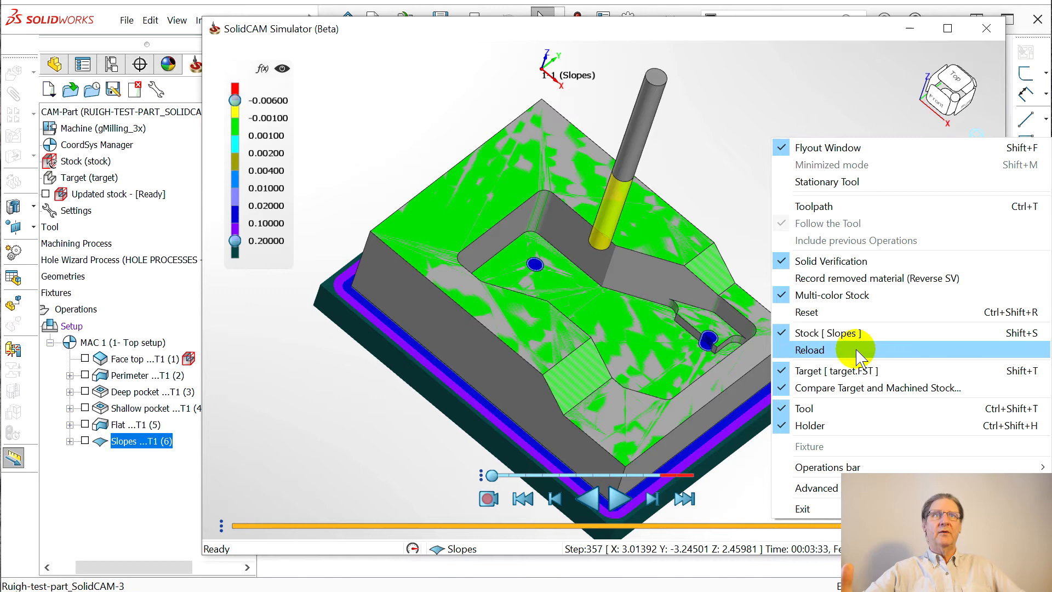
pyautogui.click(792, 371)
pyautogui.moveTo(545, 404); pyautogui.dragTo(691, 304, button='middle')
pyautogui.moveTo(716, 122); pyautogui.dragTo(633, 206, button='middle')
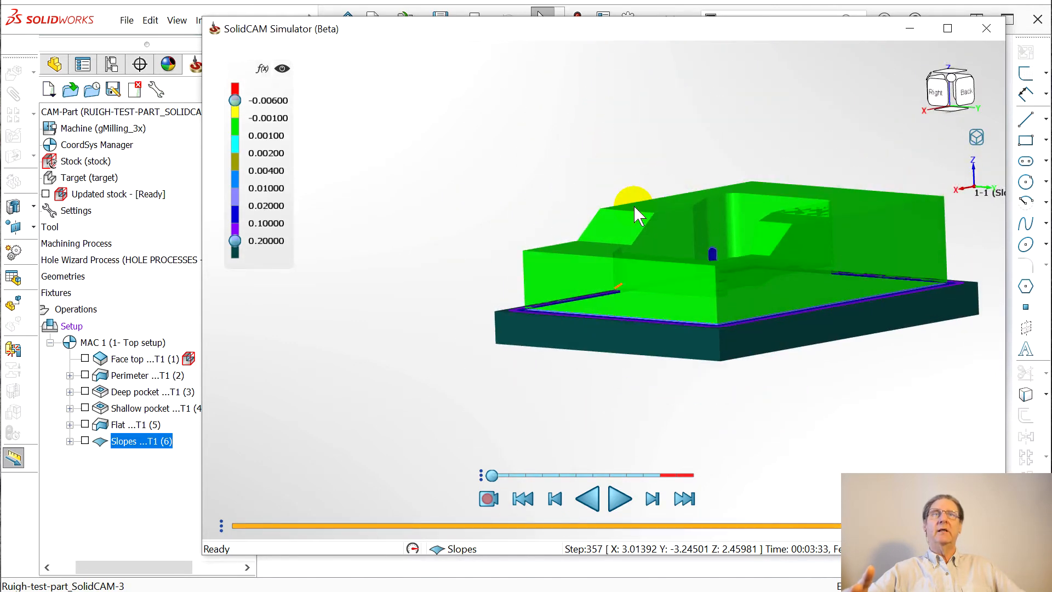
# Close SolidCAM Simulator and save the part with File > Save
pyautogui.click(986, 28)
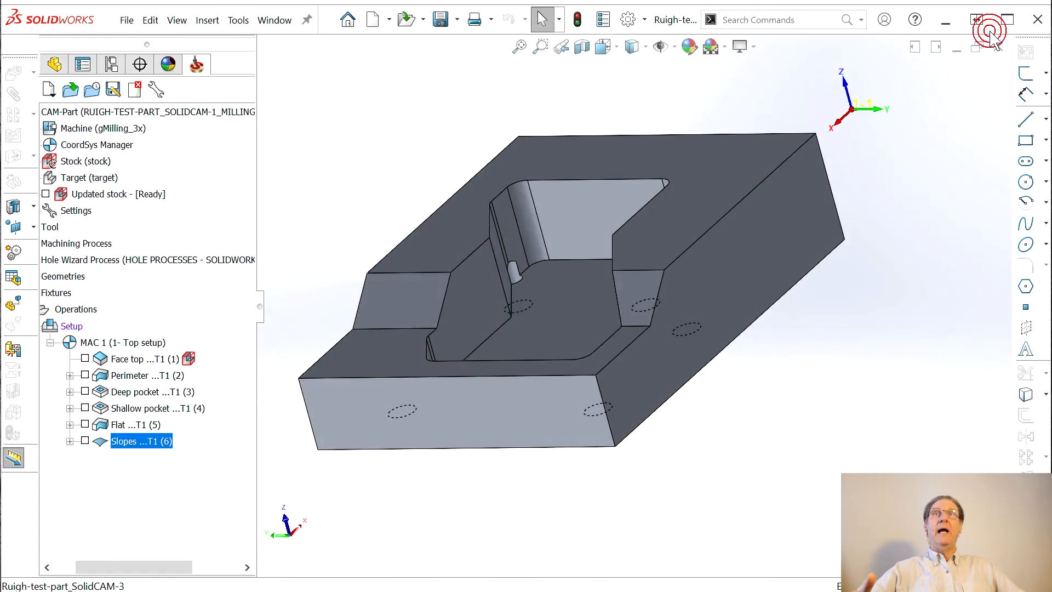
pyautogui.click(127, 22)
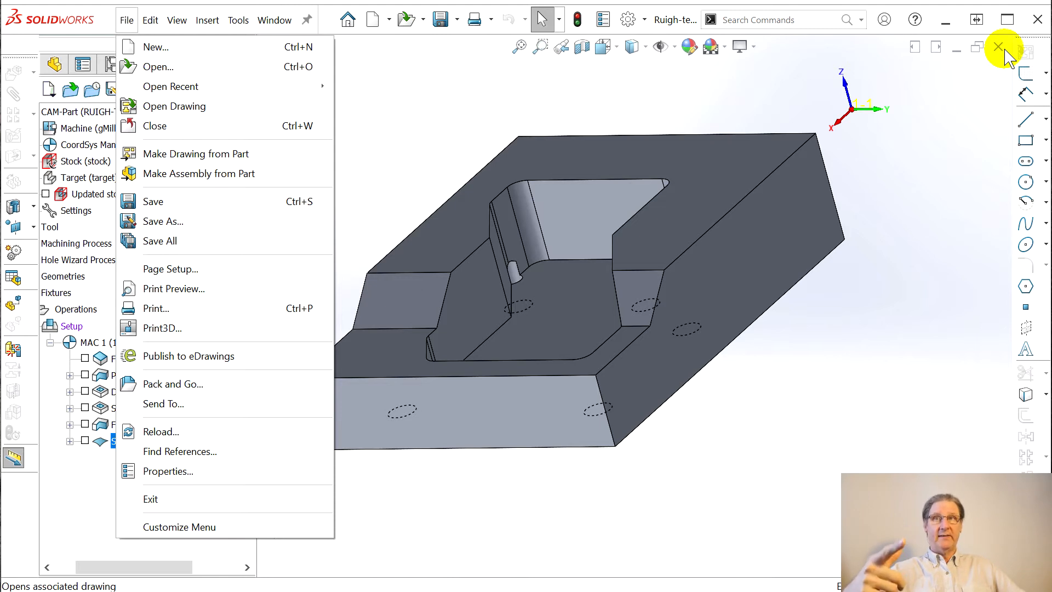
pyautogui.click(146, 201)
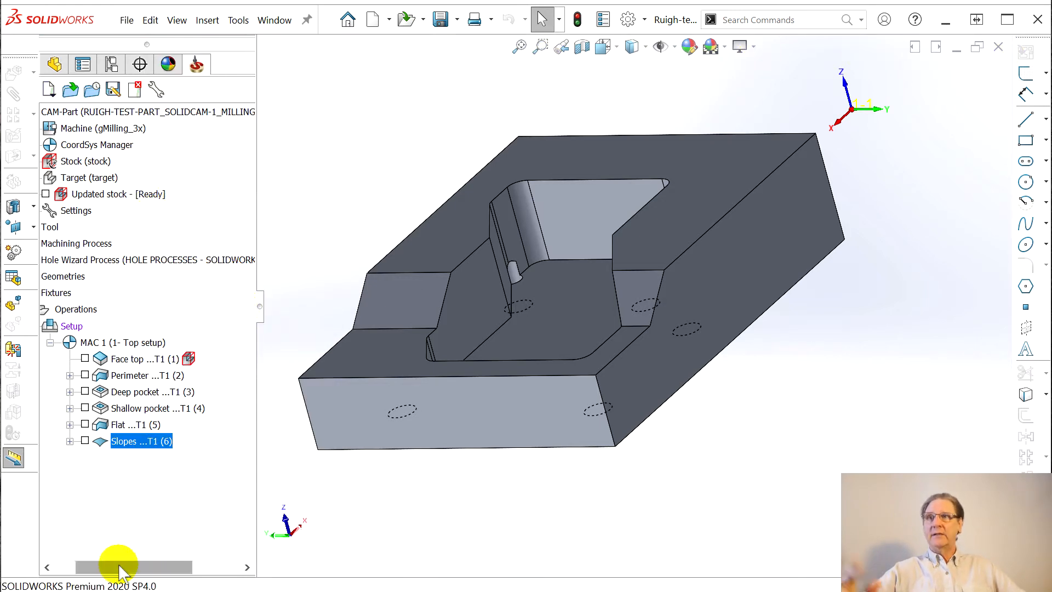
# Widen the SolidCAM Manager tree so the full operation names are readable
pyautogui.moveTo(124, 573); pyautogui.dragTo(103, 573)
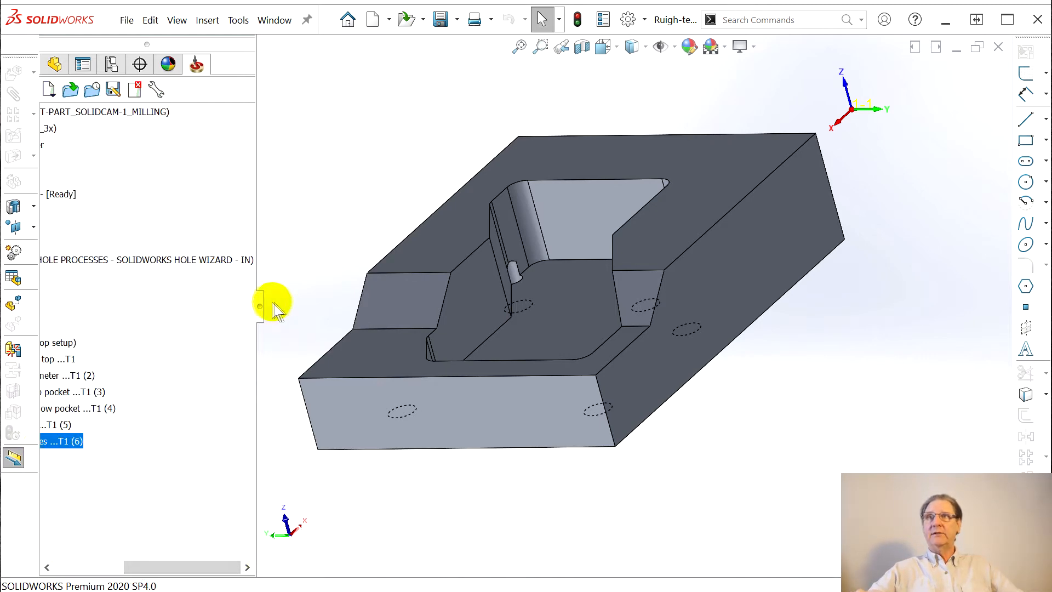
pyautogui.moveTo(265, 307); pyautogui.dragTo(269, 341)
pyautogui.moveTo(136, 564); pyautogui.dragTo(41, 579)
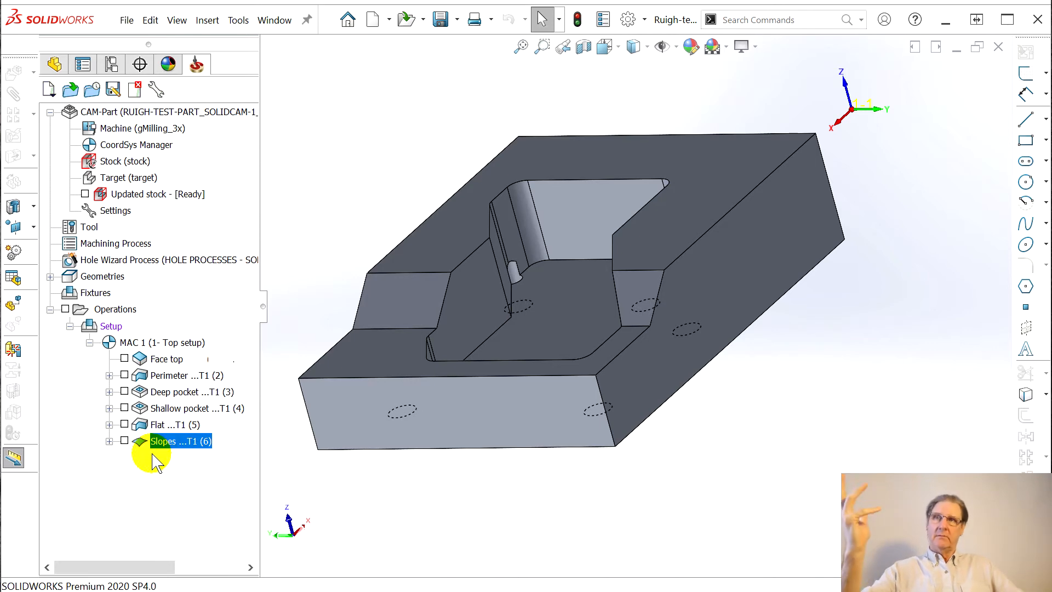
# Add a Face milling operation after Slopes and open its CoordSys Manager
pyautogui.rightClick(160, 442)
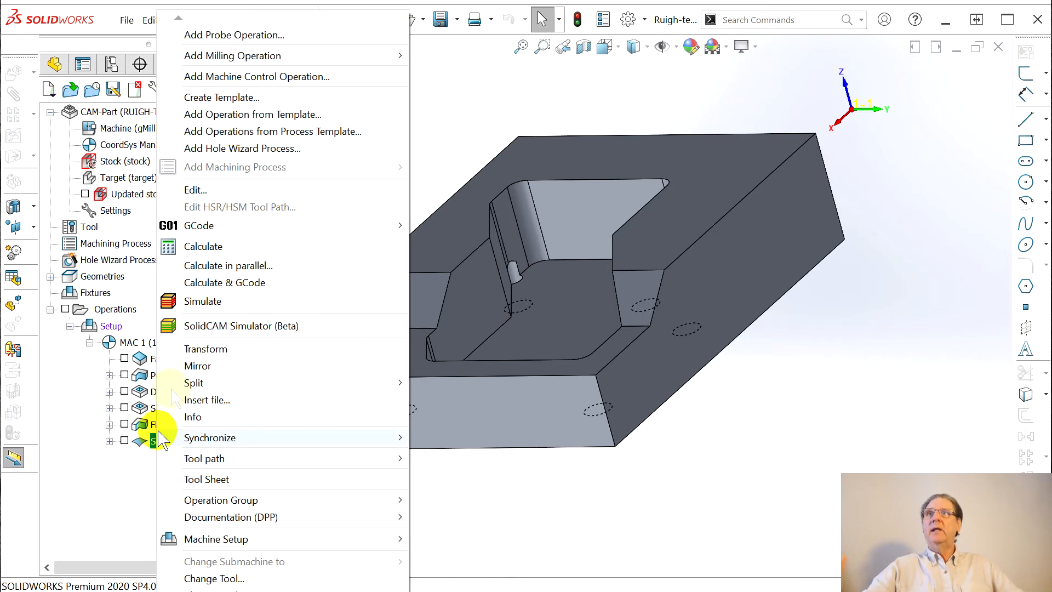
pyautogui.moveTo(304, 56)
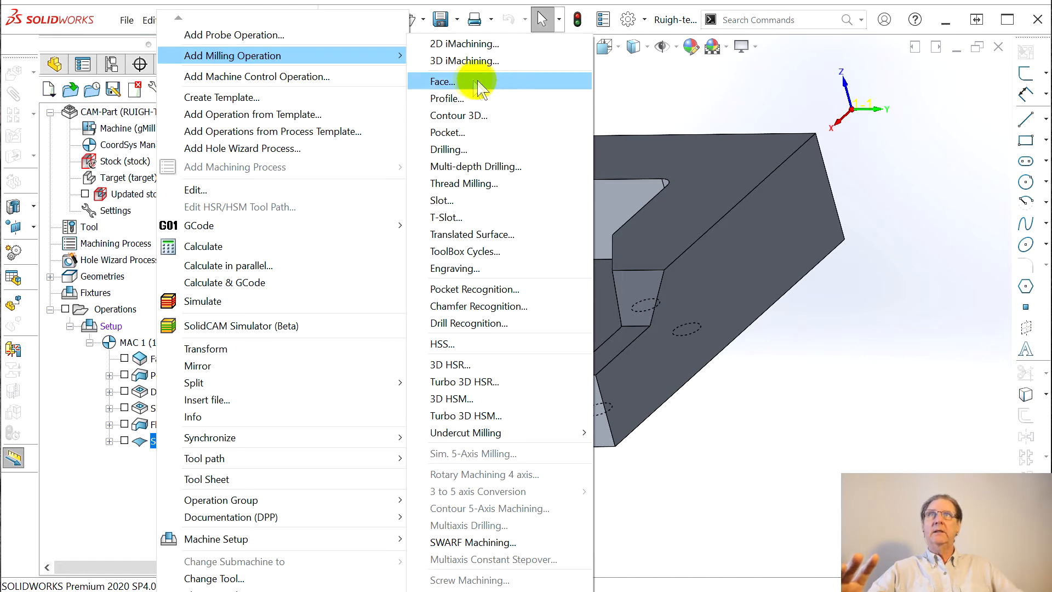
pyautogui.click(442, 83)
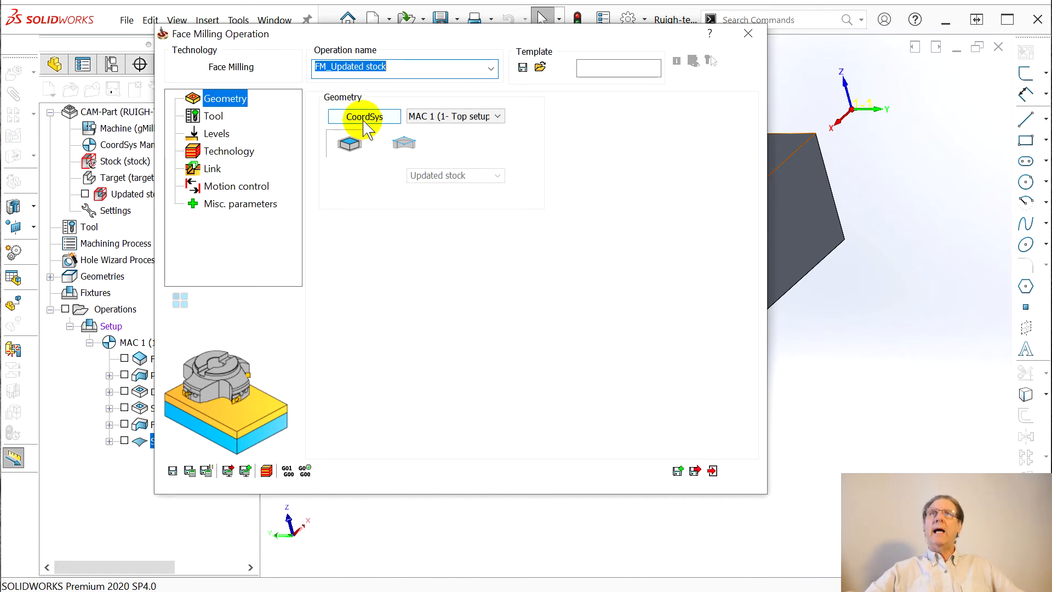
pyautogui.click(363, 119)
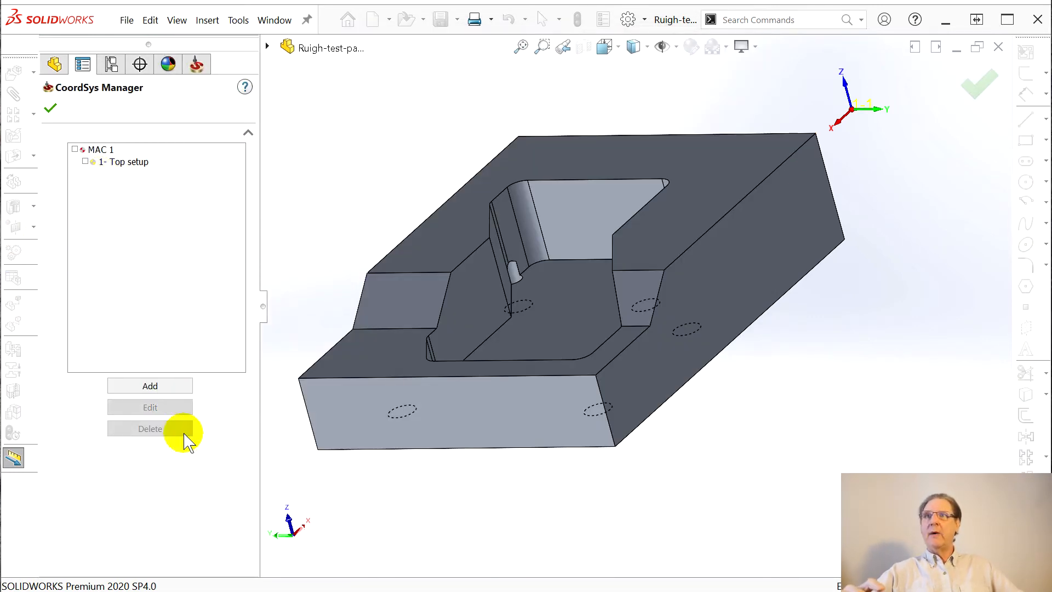
# Add coordinate system MAC 2 using Select face, picking the block's pocketed underside
pyautogui.click(131, 384)
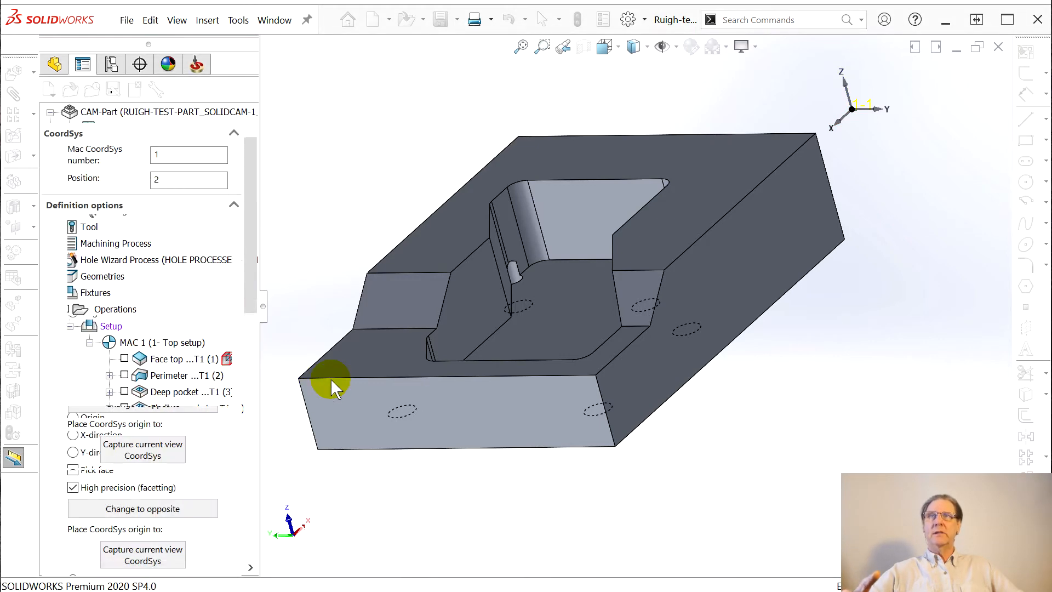
pyautogui.moveTo(597, 191); pyautogui.dragTo(531, 228, button='middle')
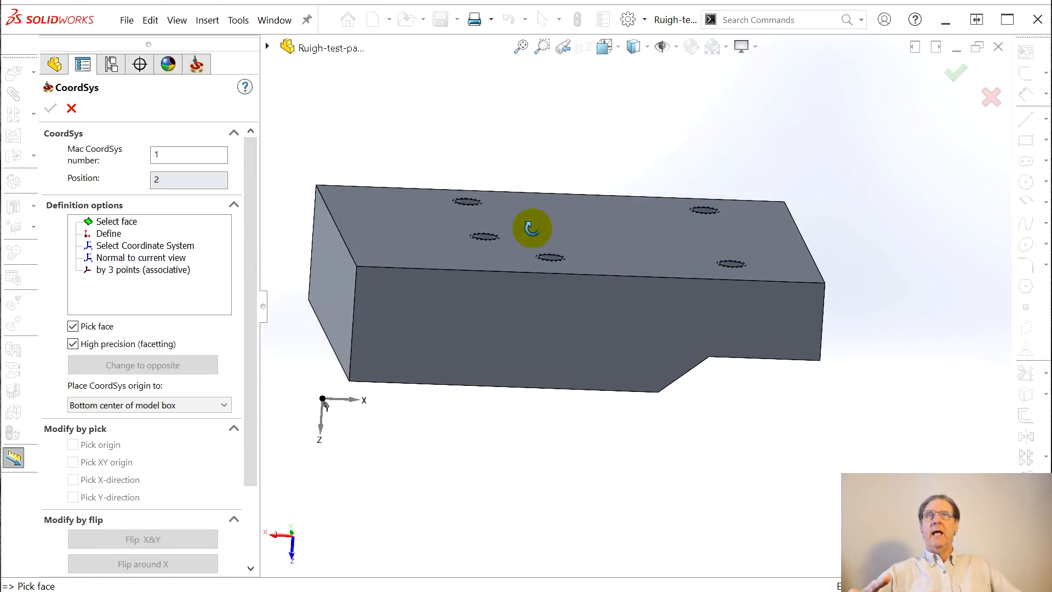
pyautogui.scroll(-2, 395, 279)
pyautogui.scroll(2, 370, 280)
pyautogui.scroll(-1, 369, 280)
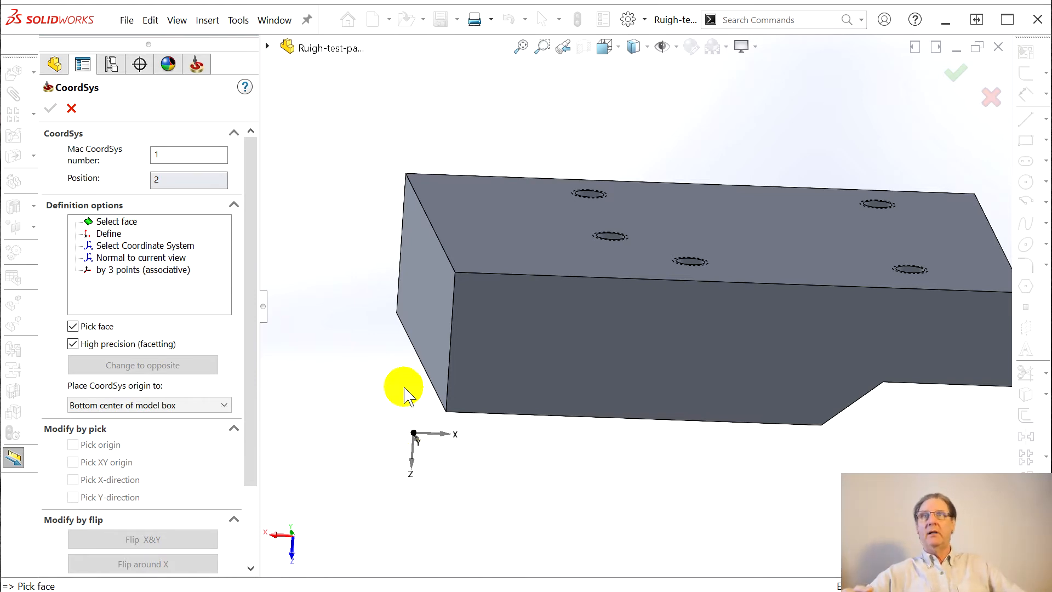
pyautogui.moveTo(390, 363); pyautogui.dragTo(408, 366, button='middle')
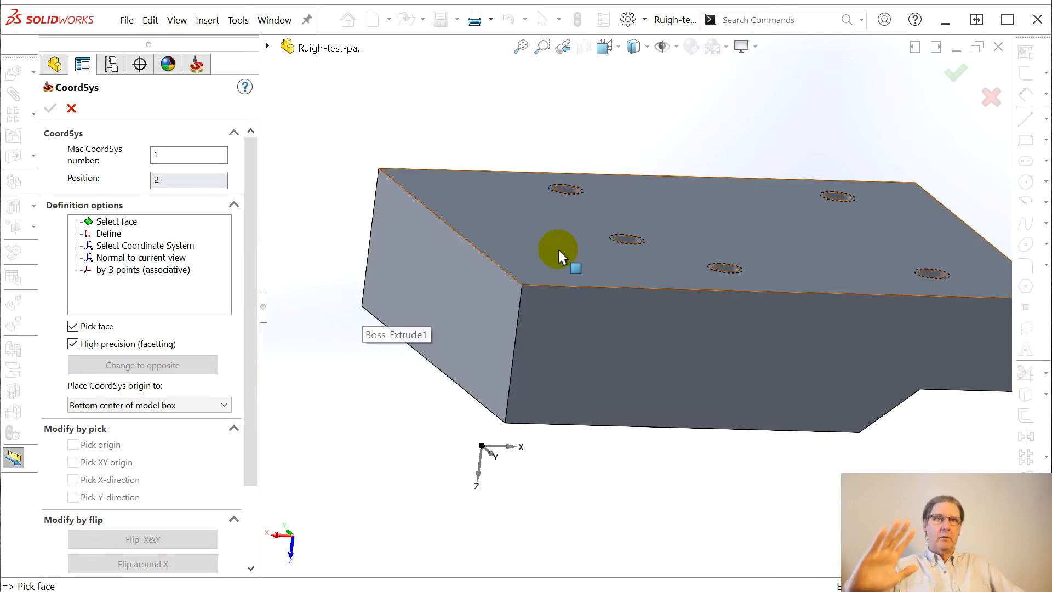
pyautogui.click(110, 221)
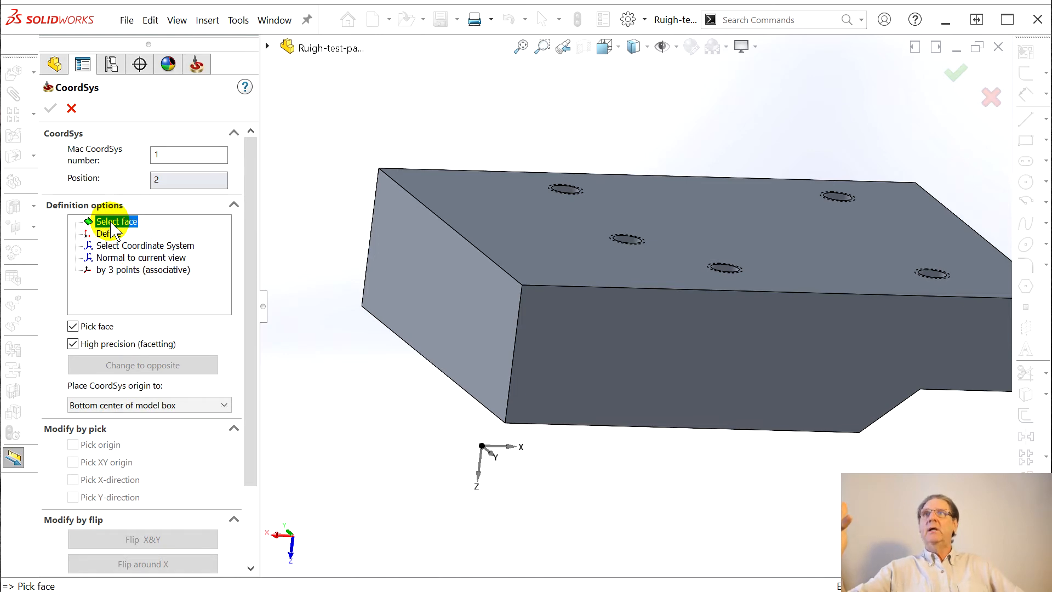
pyautogui.moveTo(382, 417); pyautogui.dragTo(371, 328, button='middle')
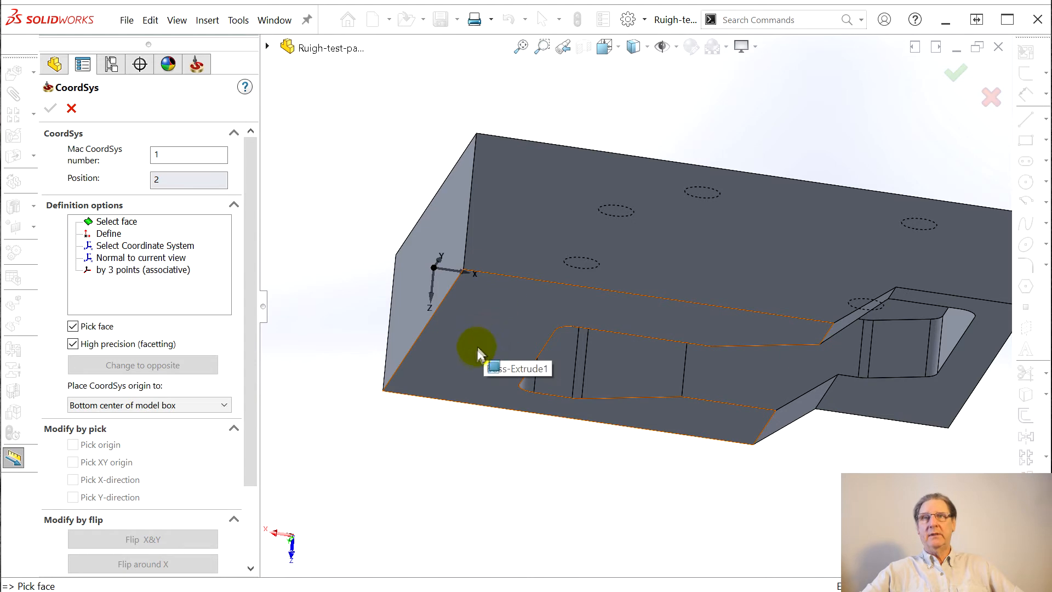
pyautogui.click(517, 304)
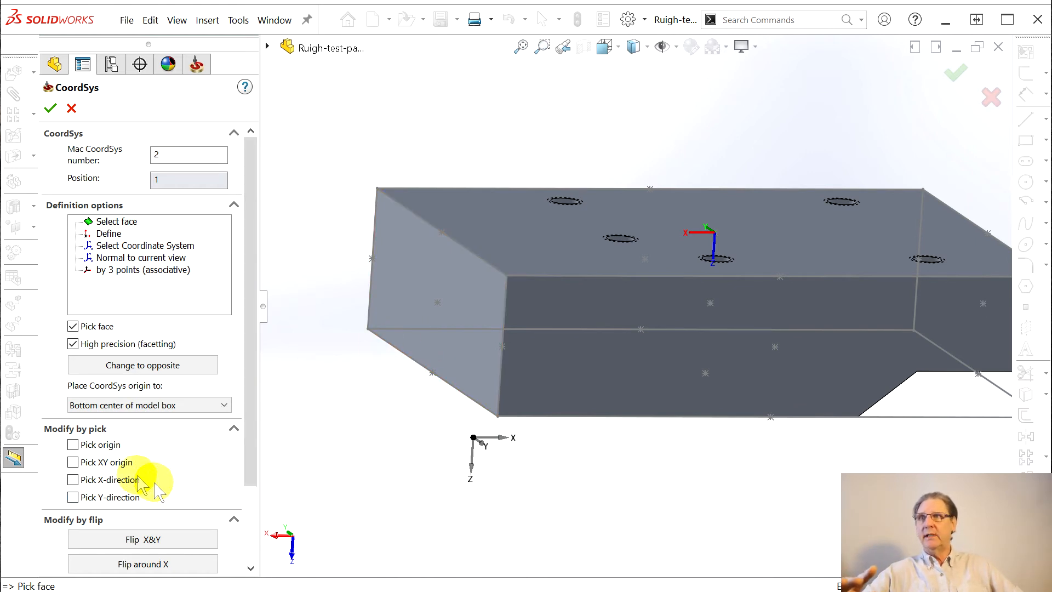
# Define Mac CoordSys 2 with its origin at the model box's bottom centre, flipped about X and Z
pyautogui.click(73, 445)
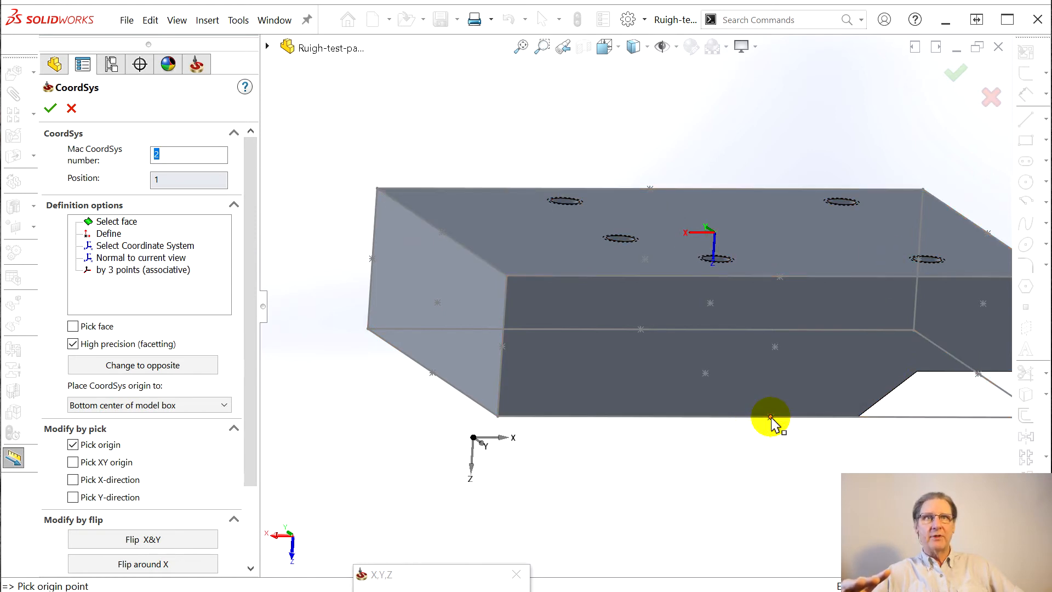
pyautogui.click(368, 329)
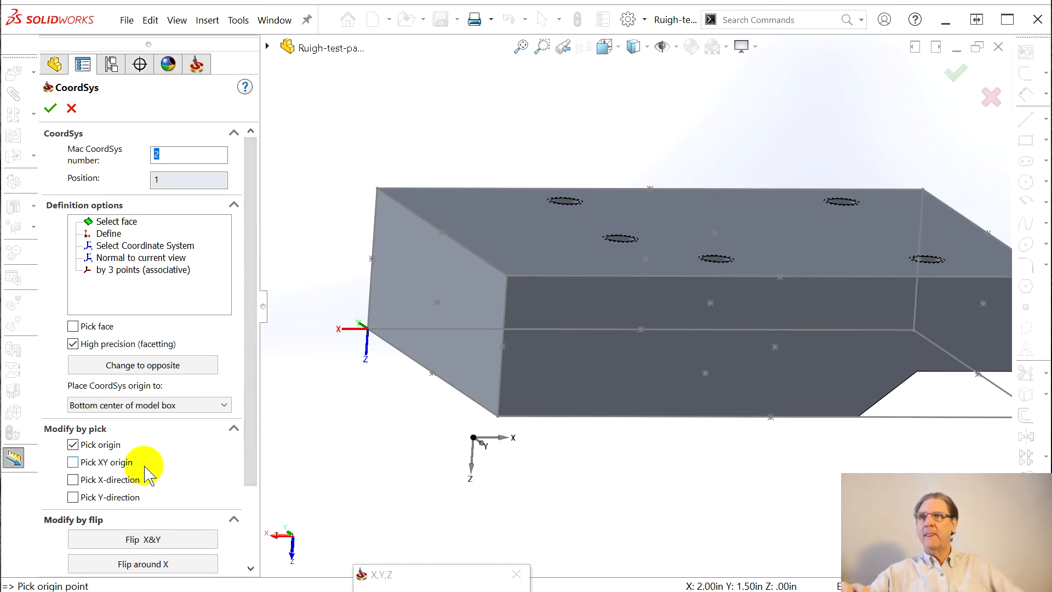
pyautogui.moveTo(249, 441); pyautogui.dragTo(251, 532)
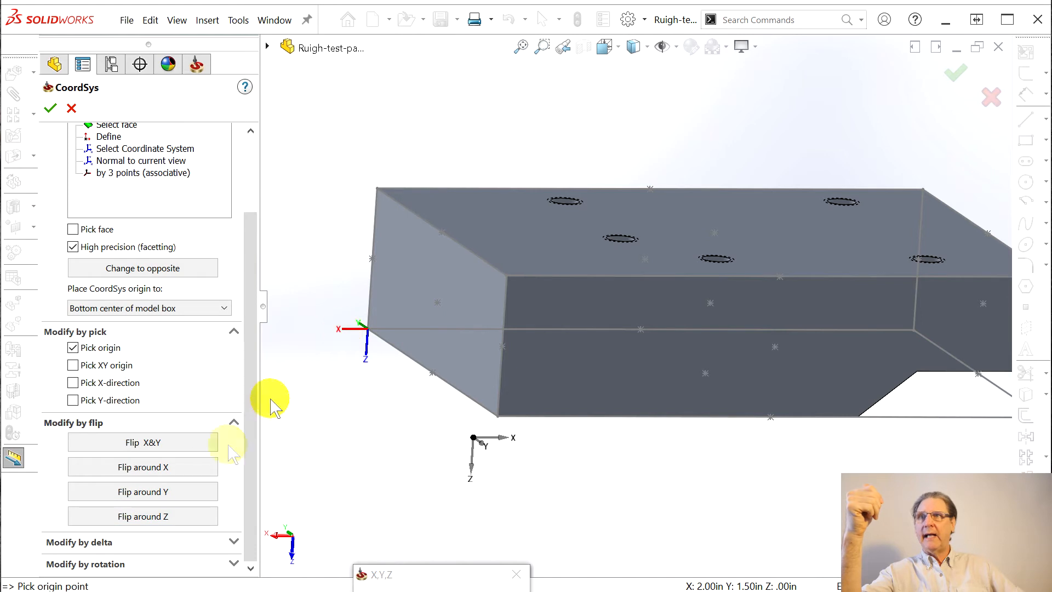
pyautogui.click(169, 467)
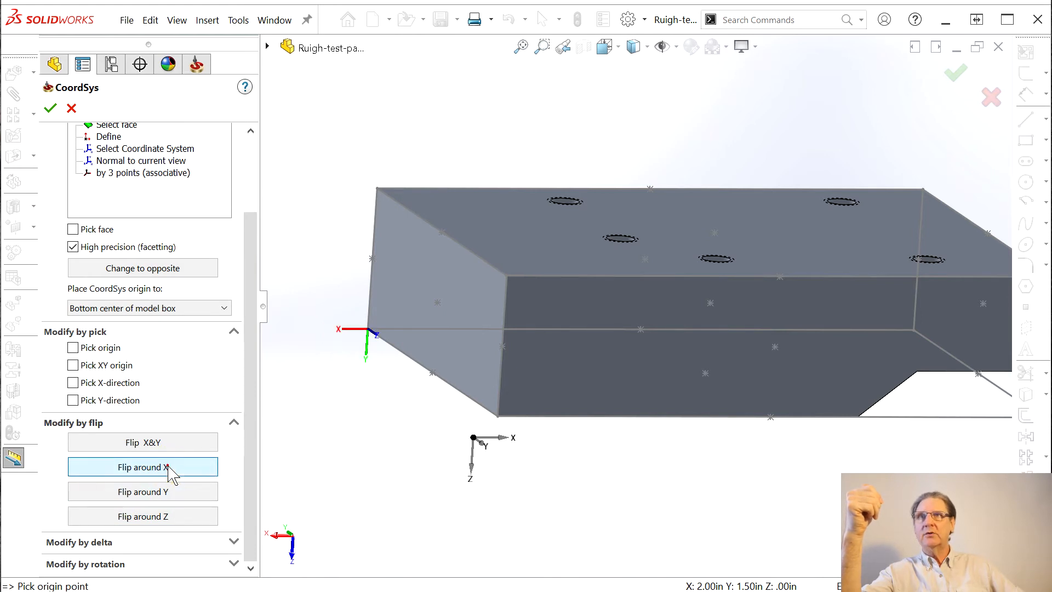
pyautogui.click(169, 466)
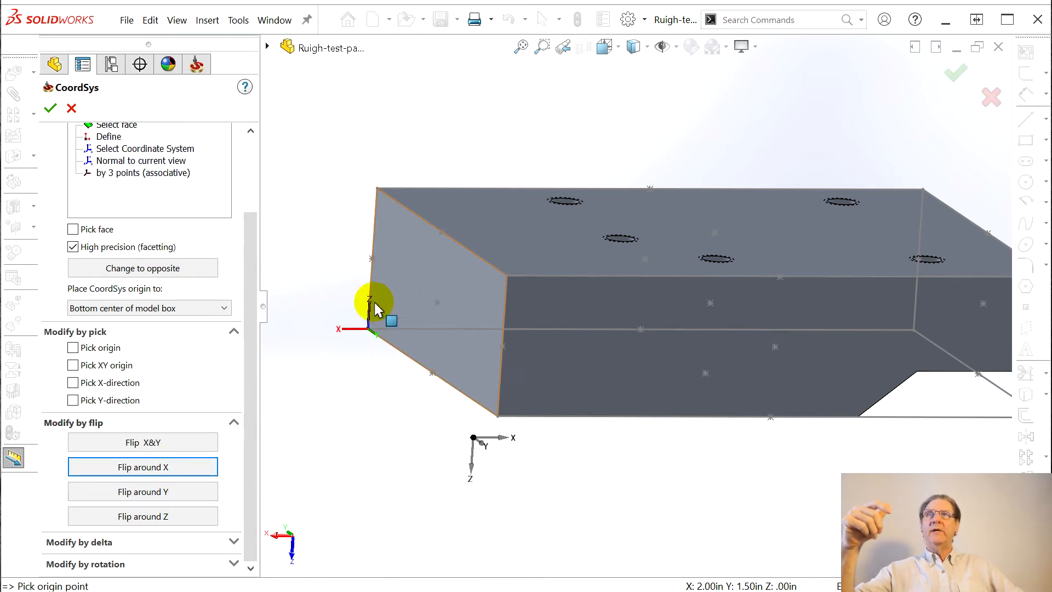
pyautogui.click(154, 517)
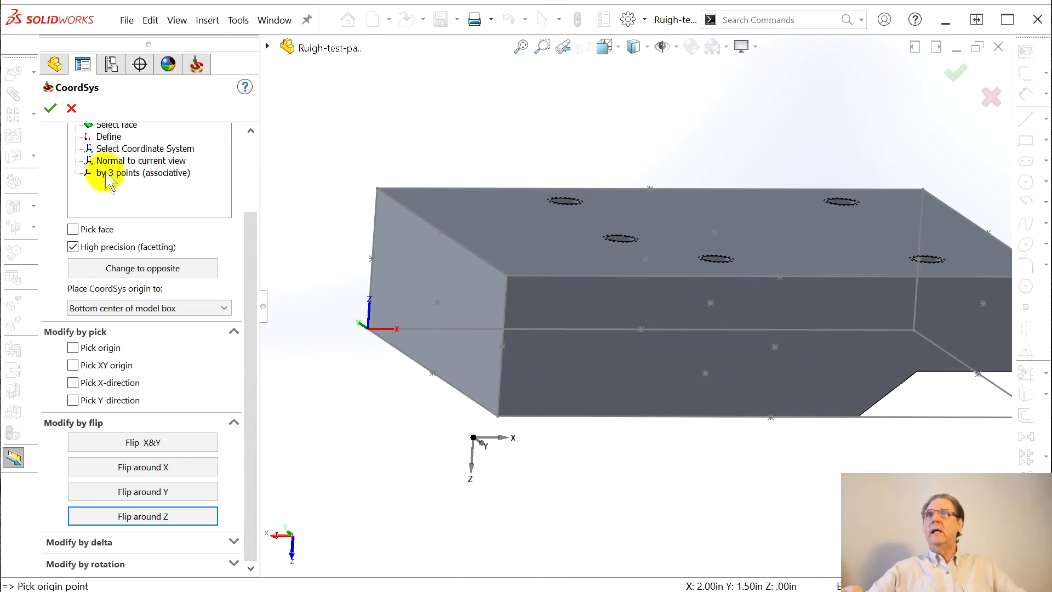
pyautogui.moveTo(255, 218); pyautogui.dragTo(261, 154)
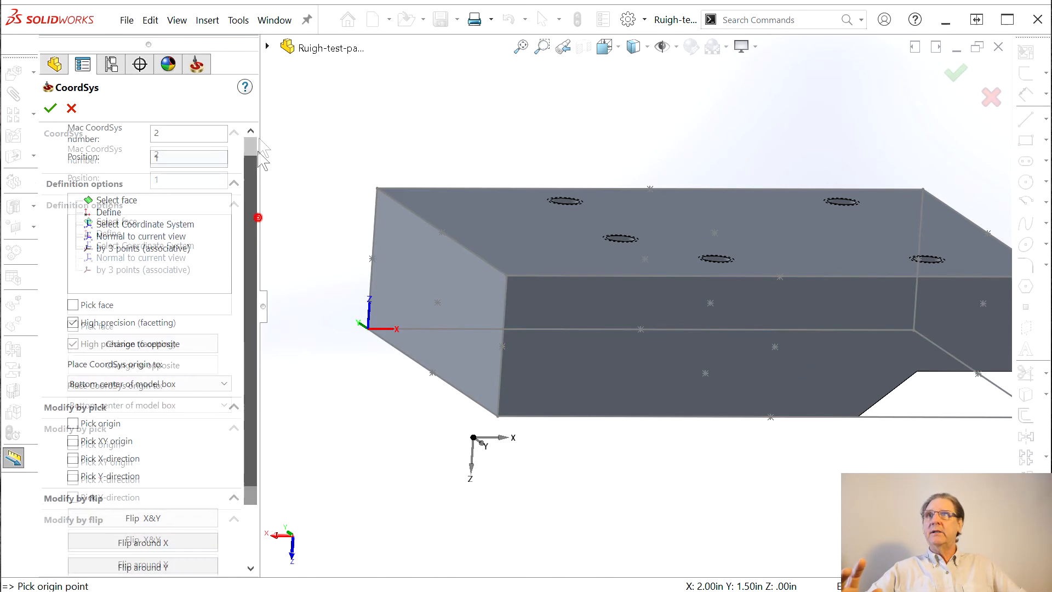
# Accept the coordinate system, rename the MAC 2 position 'Bottom setup', and confirm
pyautogui.click(50, 108)
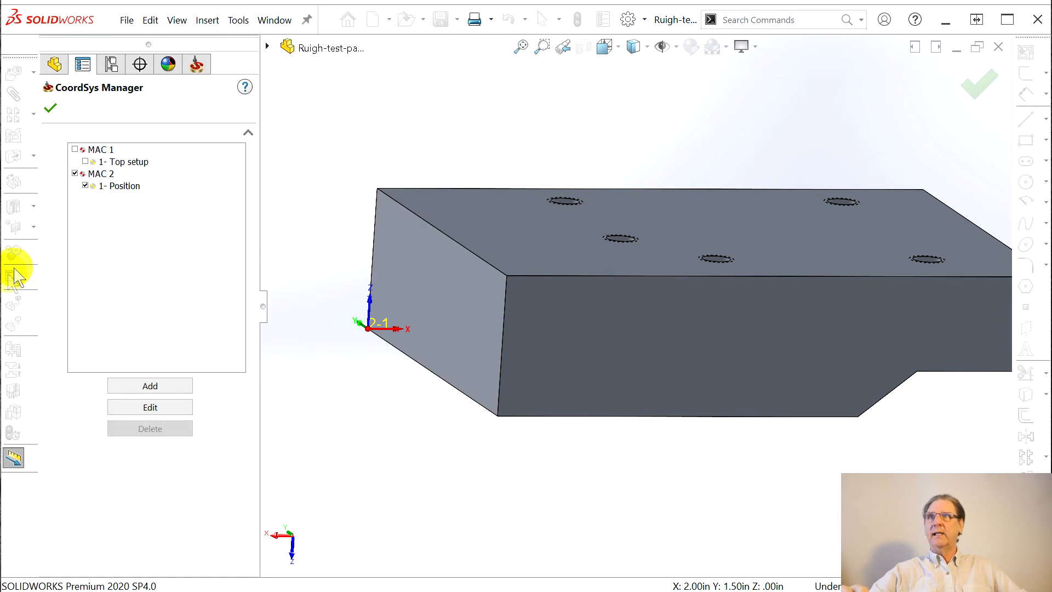
pyautogui.doubleClick(119, 185)
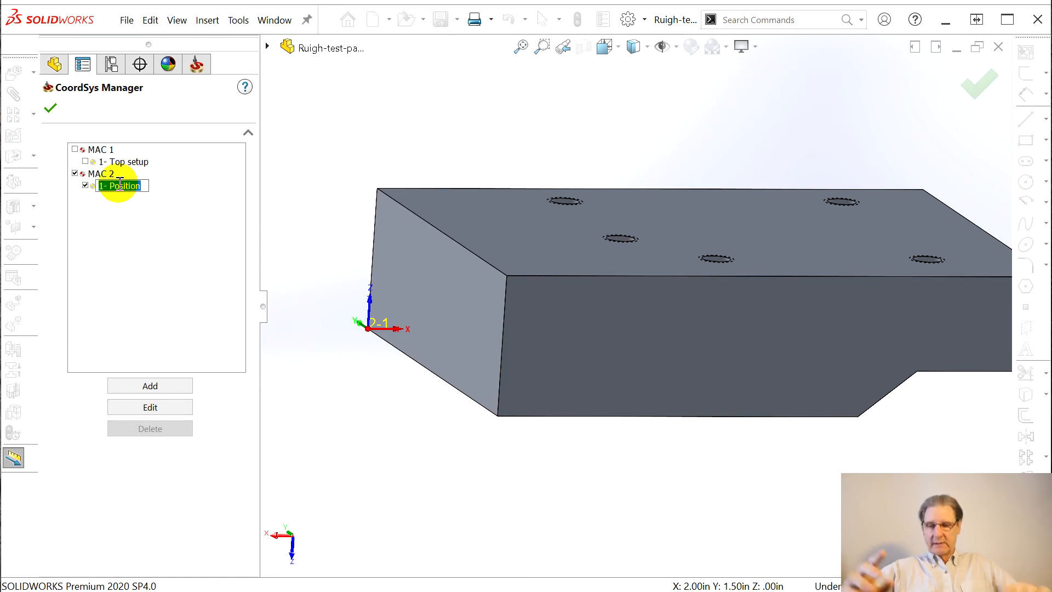
pyautogui.write('Bott')
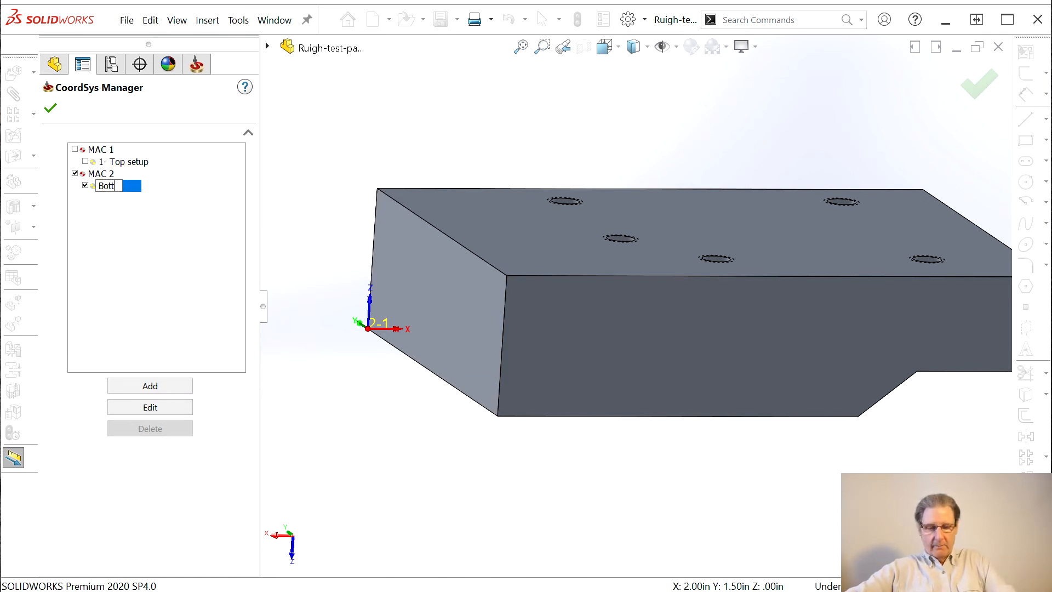
pyautogui.write('om setu')
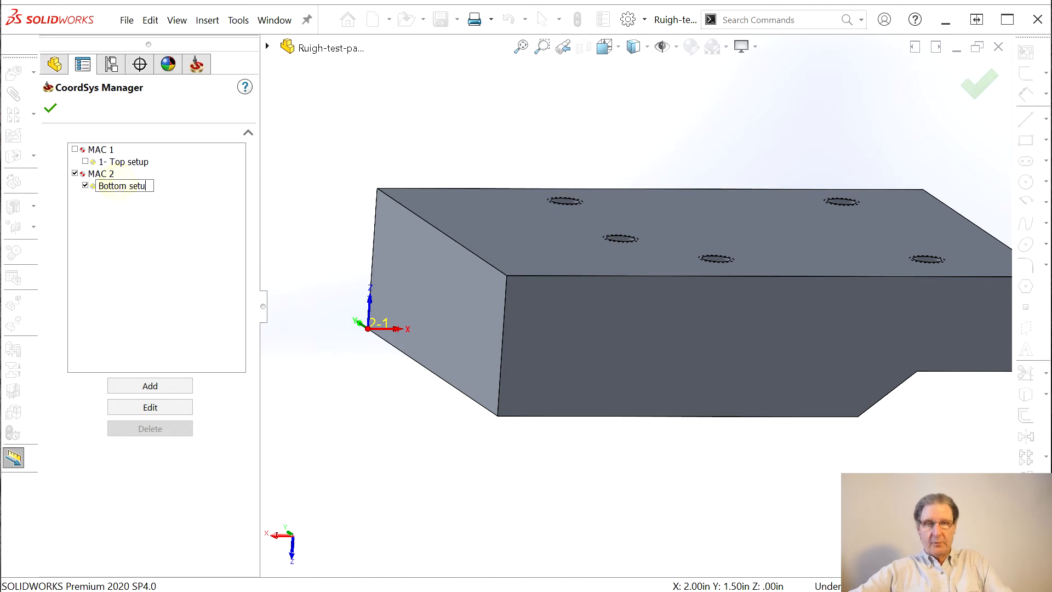
pyautogui.write('p')
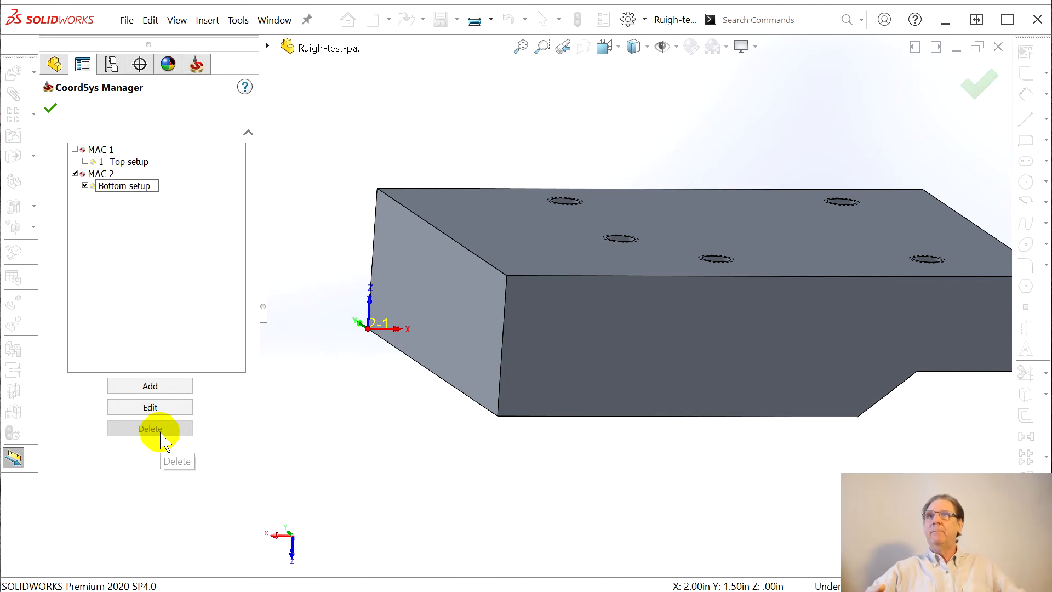
pyautogui.click(52, 109)
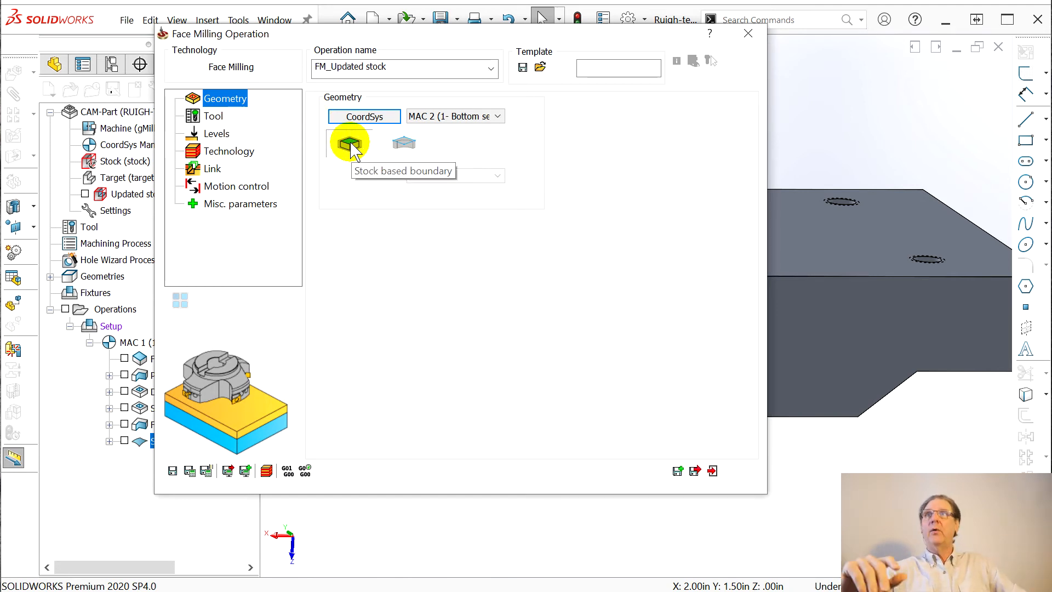
# Assign the 0.25-inch 1/4_CARB_EMILL end mill to the FM_Updated stock face milling operation
pyautogui.click(212, 116)
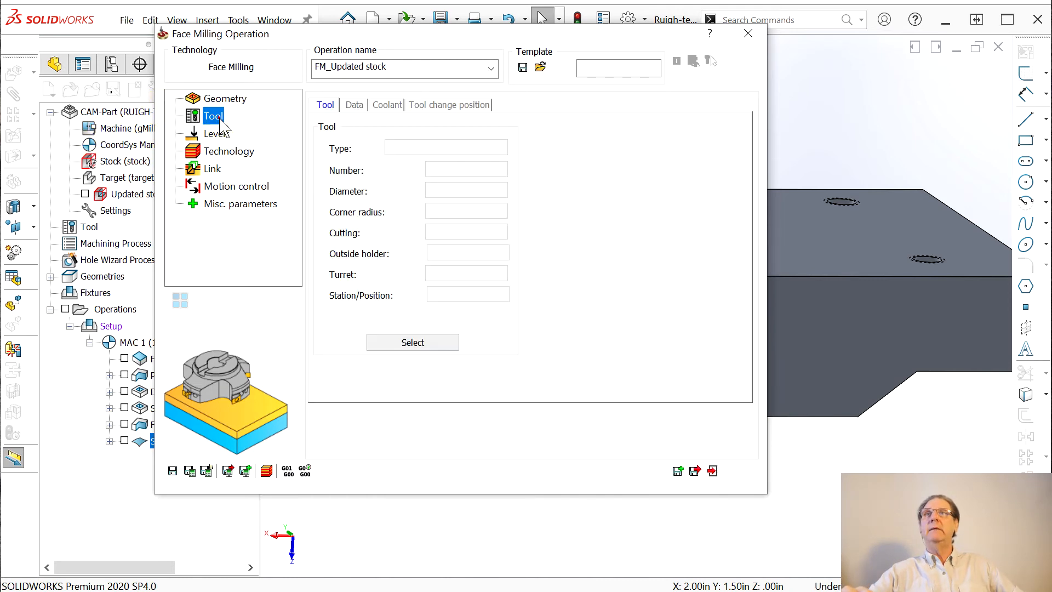
pyautogui.click(451, 341)
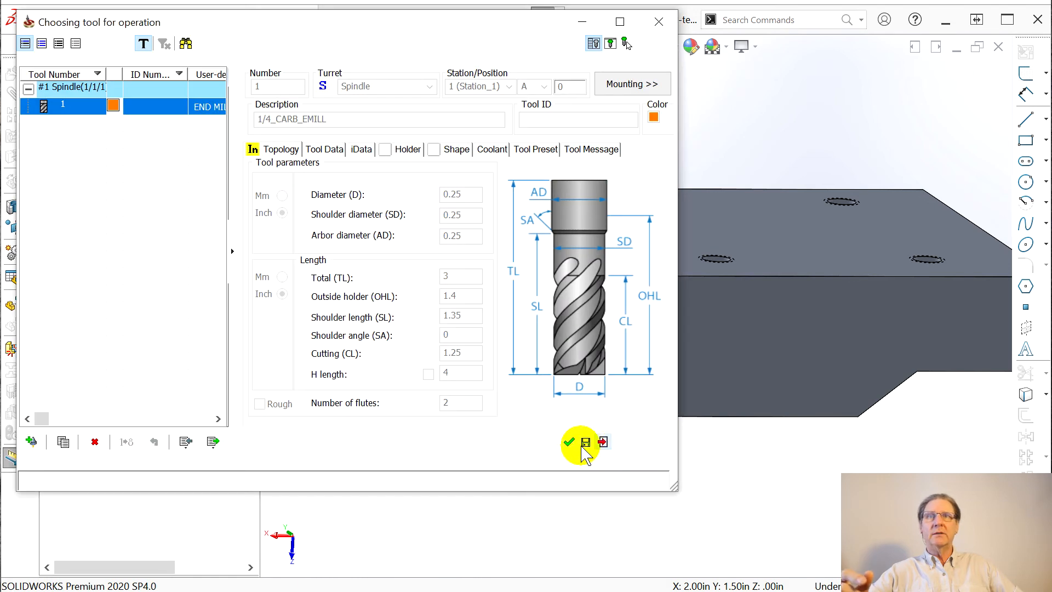
pyautogui.click(569, 441)
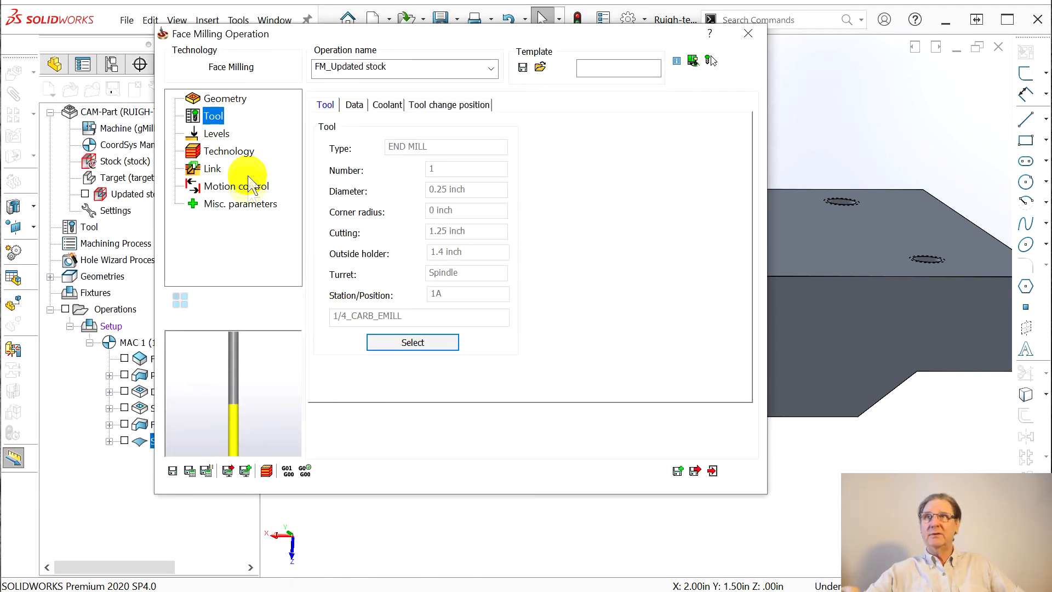
pyautogui.click(216, 133)
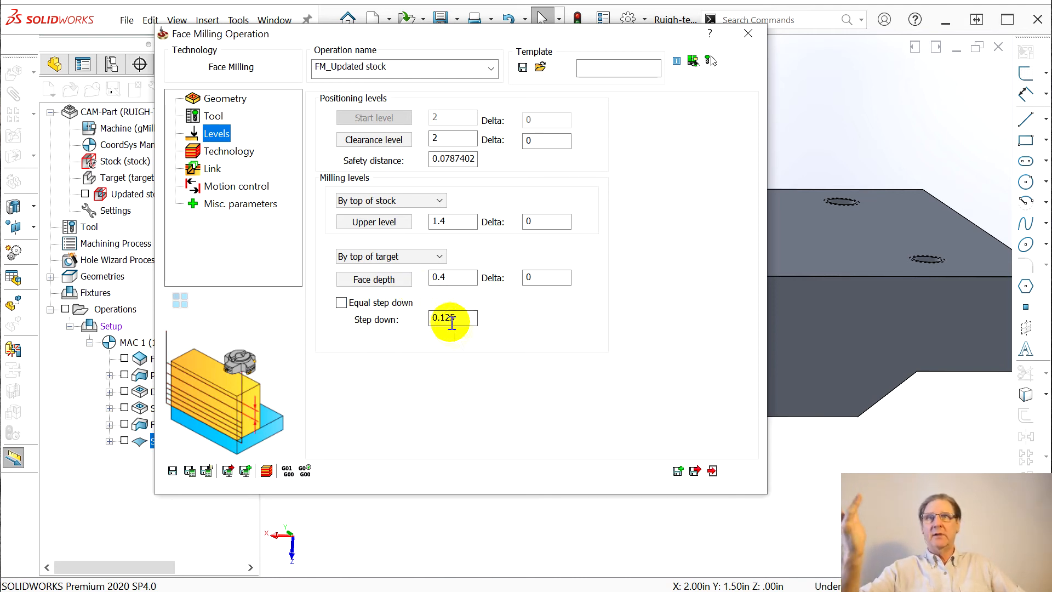
# Change the step down to 0.1 and the machining technology to Contour
pyautogui.moveTo(440, 319); pyautogui.dragTo(462, 334)
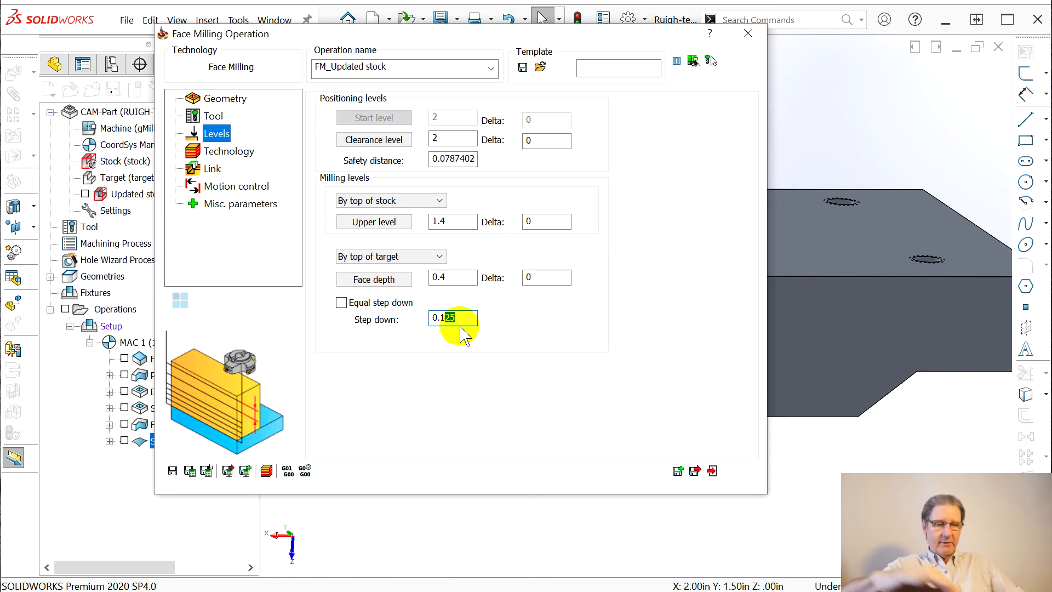
pyautogui.write('1')
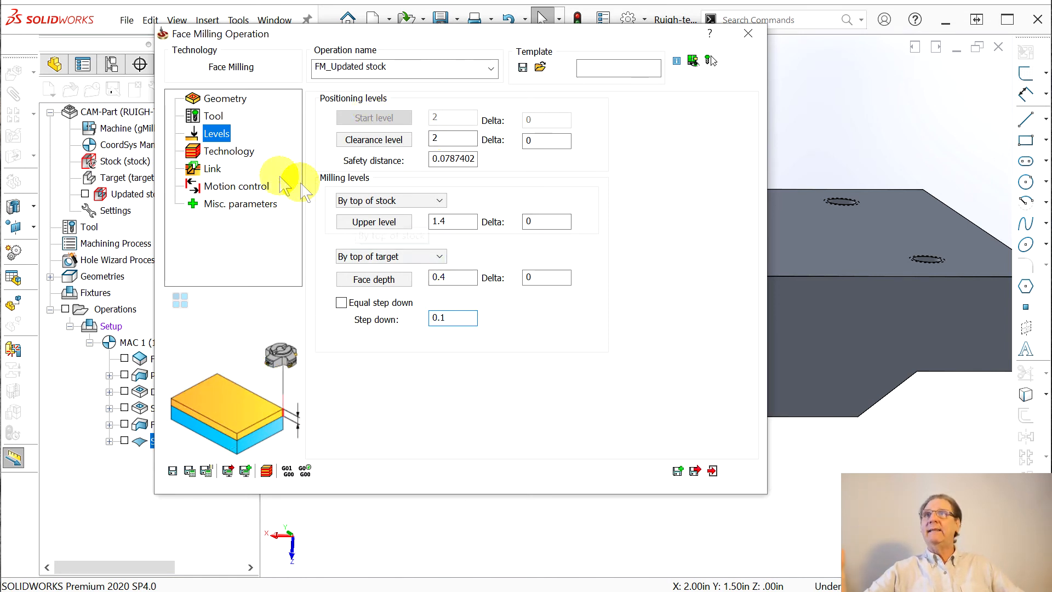
pyautogui.click(208, 153)
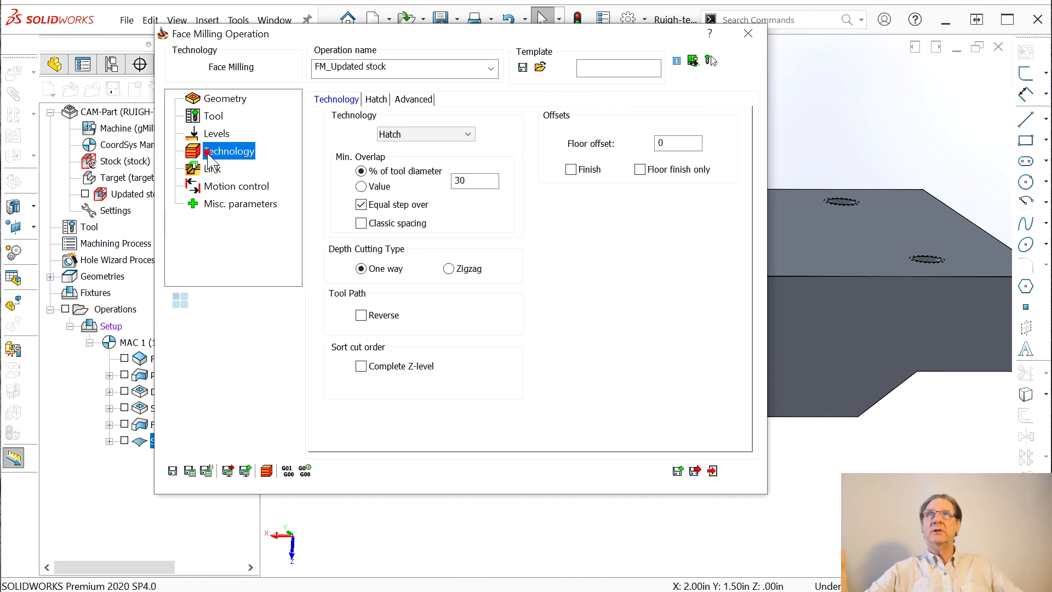
pyautogui.click(469, 135)
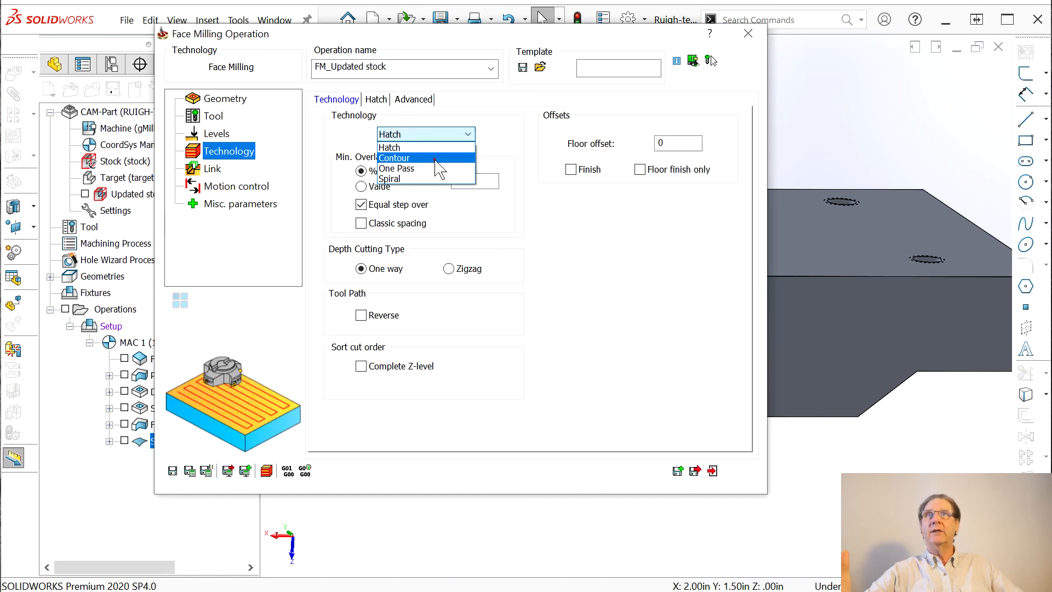
pyautogui.click(445, 158)
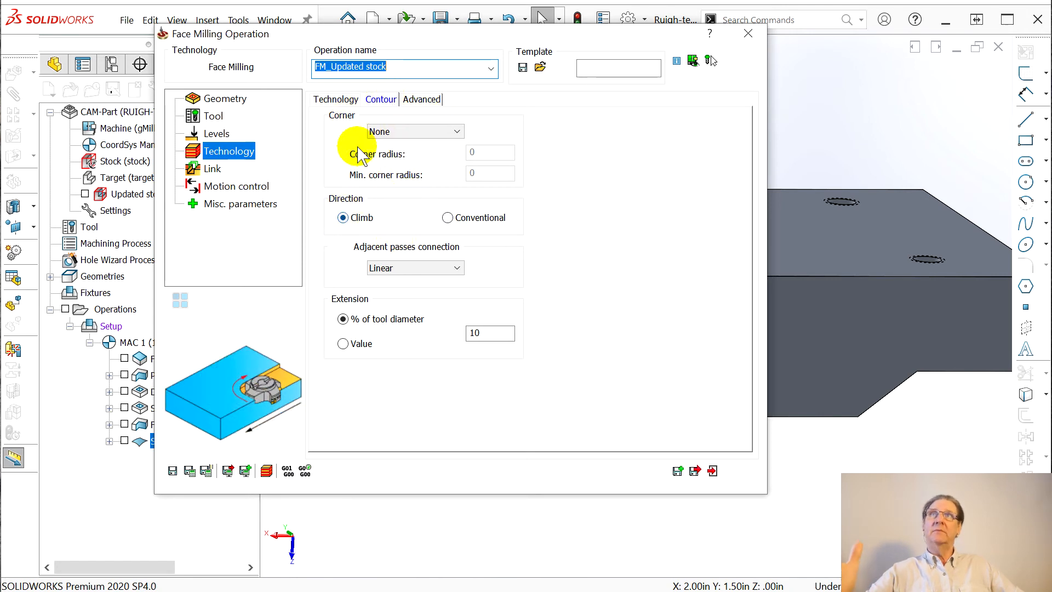
# Review the Link, Motion control and Misc. parameters, then save and calculate the toolpath
pyautogui.click(336, 100)
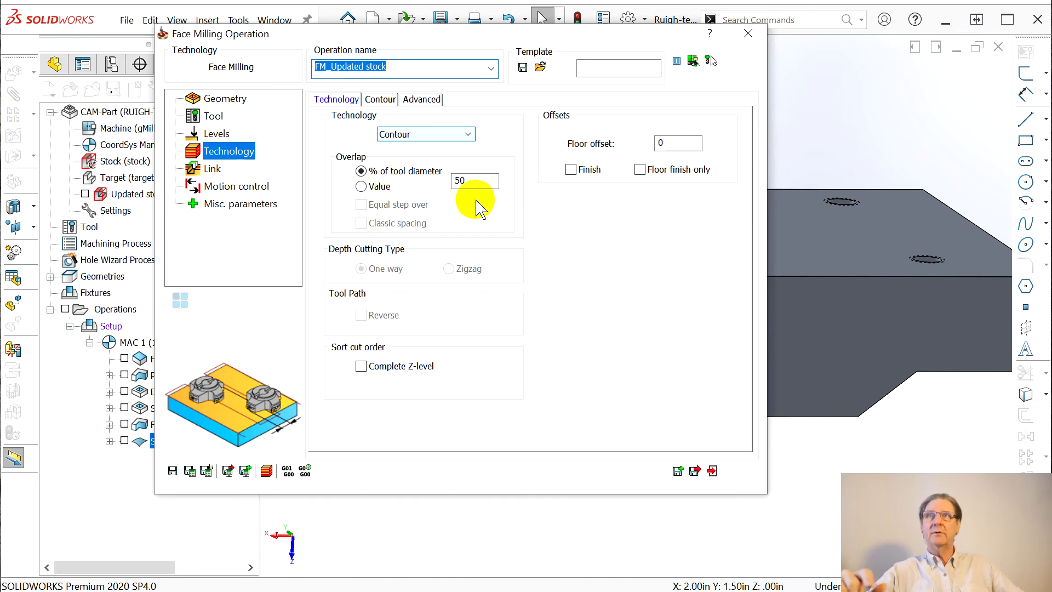
pyautogui.click(200, 169)
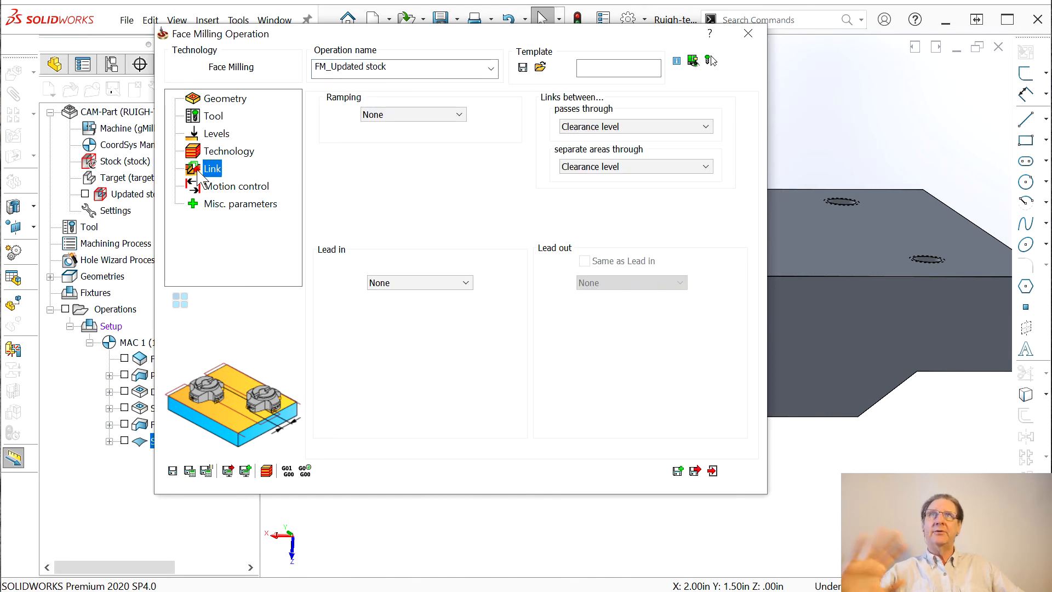
pyautogui.click(243, 189)
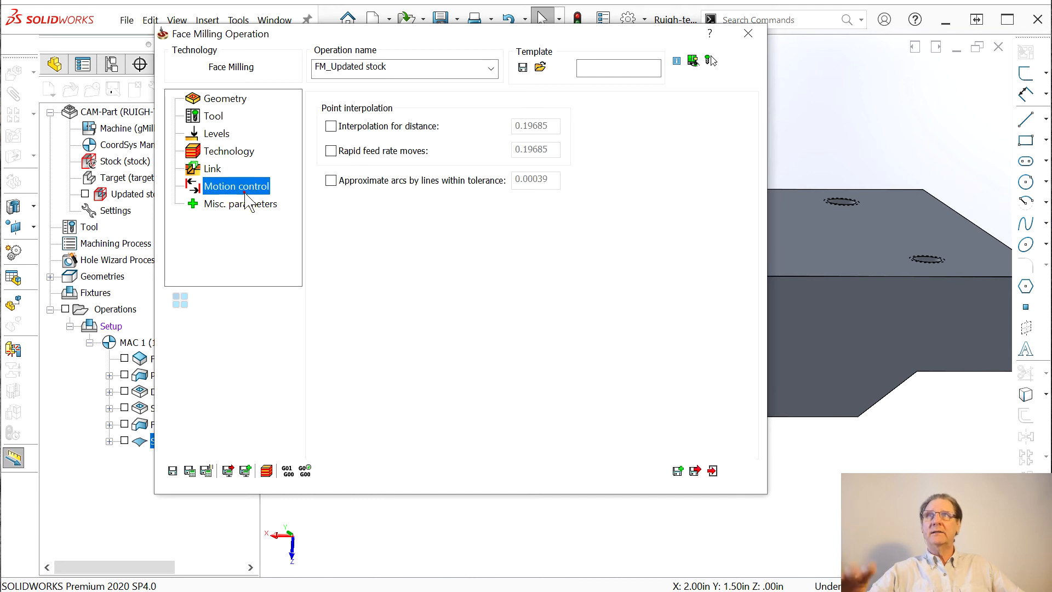
pyautogui.click(241, 203)
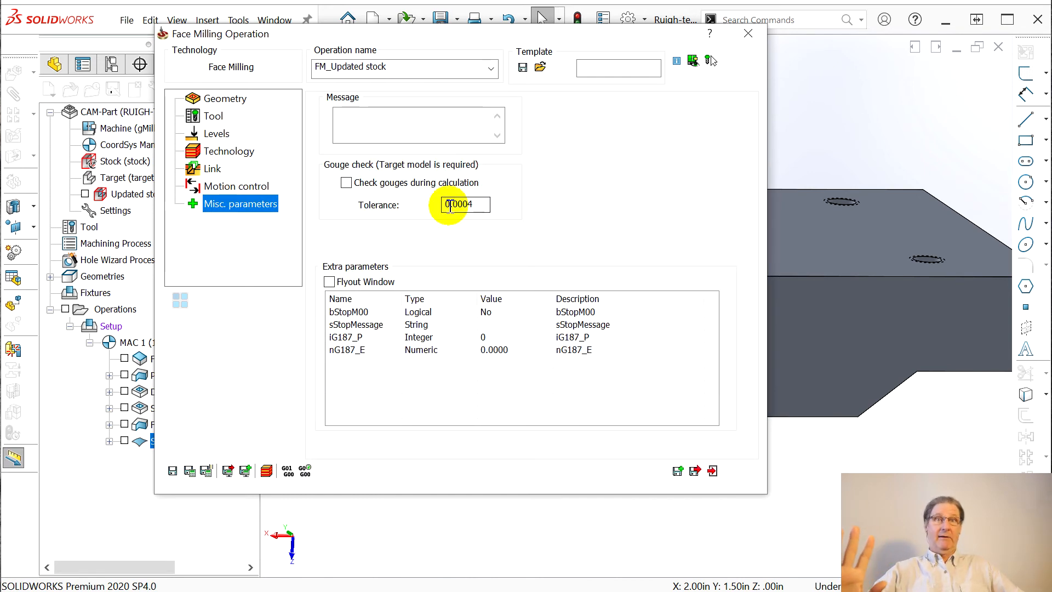
pyautogui.moveTo(474, 35); pyautogui.dragTo(1051, 7)
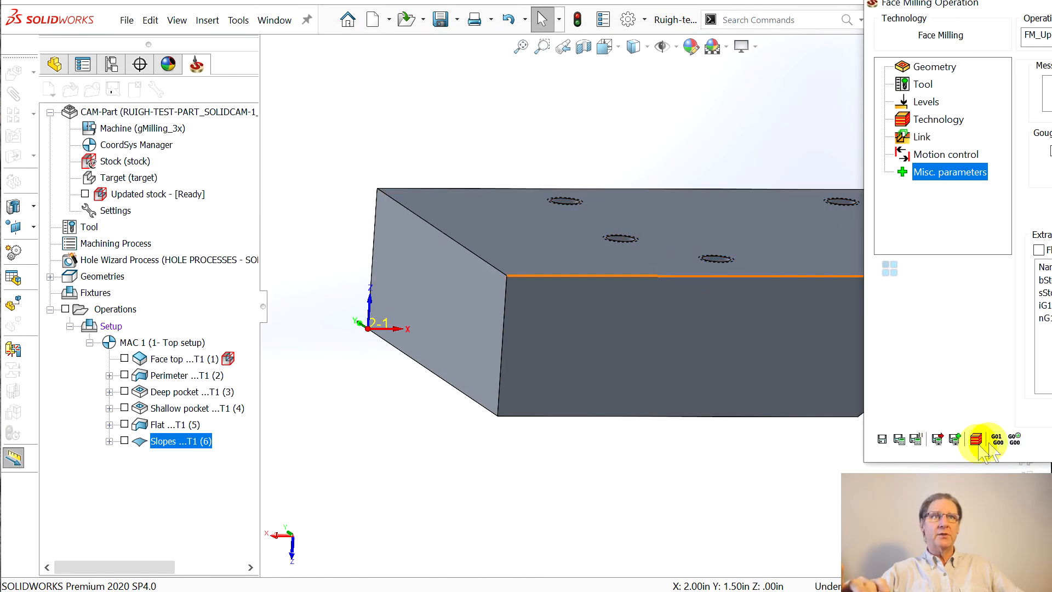
pyautogui.click(914, 439)
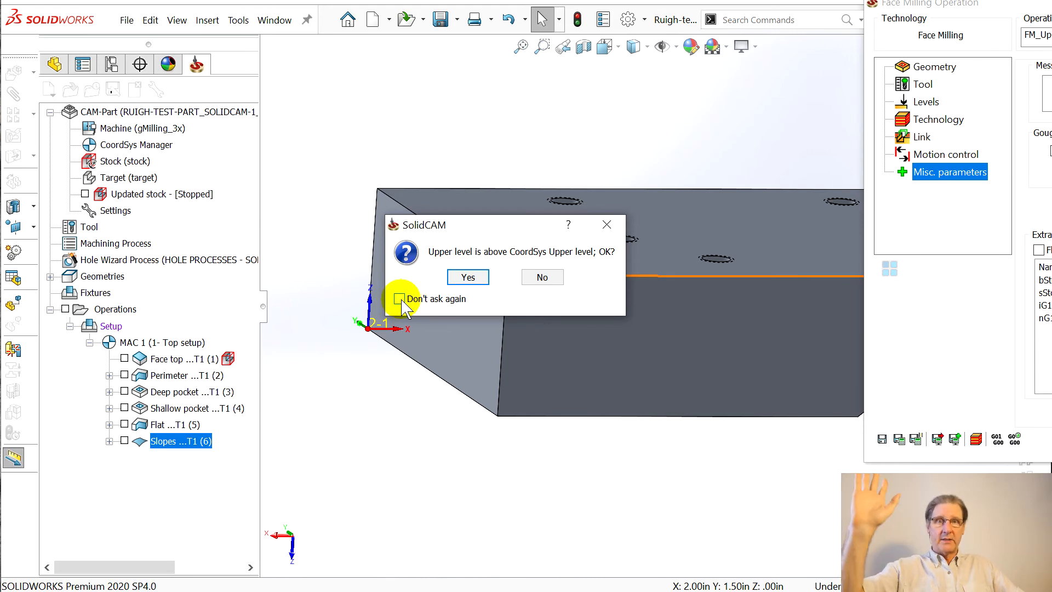
# Accept the upper-level warning, inspect the contour toolpath on the block, and recalculate it
pyautogui.click(469, 277)
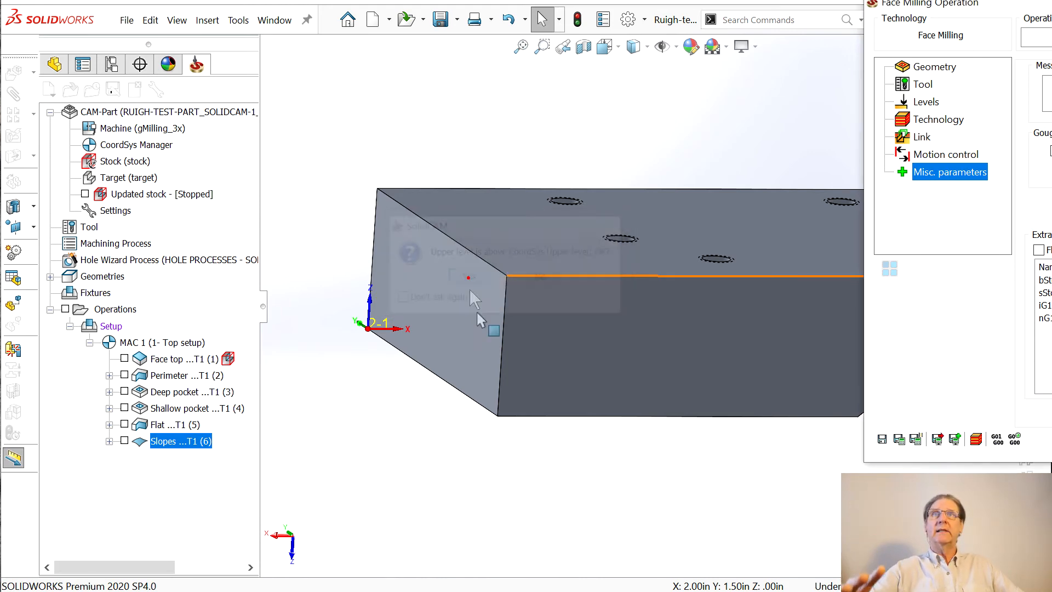
pyautogui.moveTo(673, 402); pyautogui.dragTo(635, 517, button='middle')
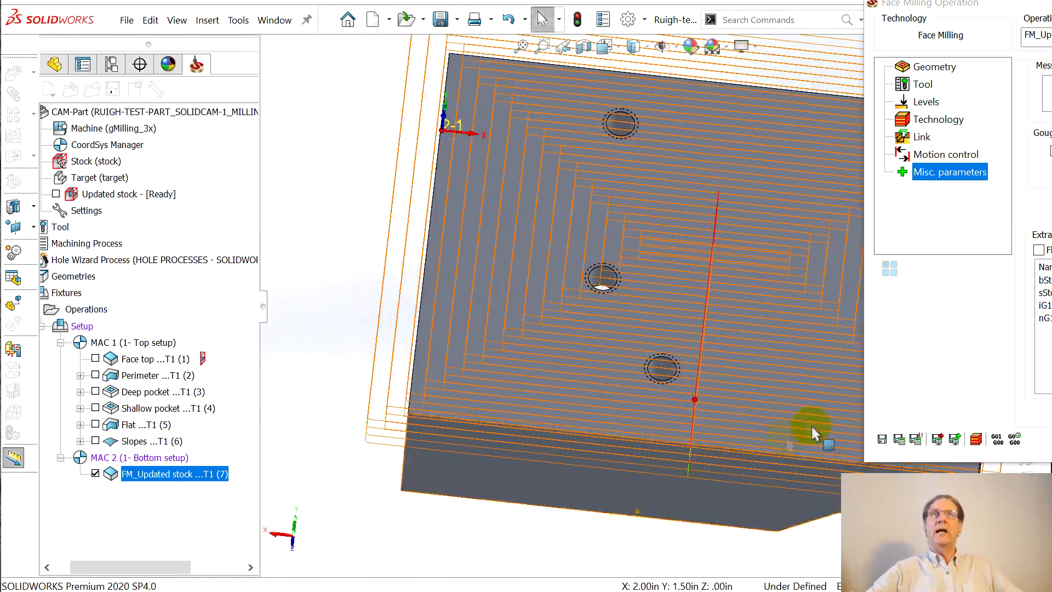
pyautogui.scroll(-2, 859, 397)
pyautogui.scroll(3, 859, 397)
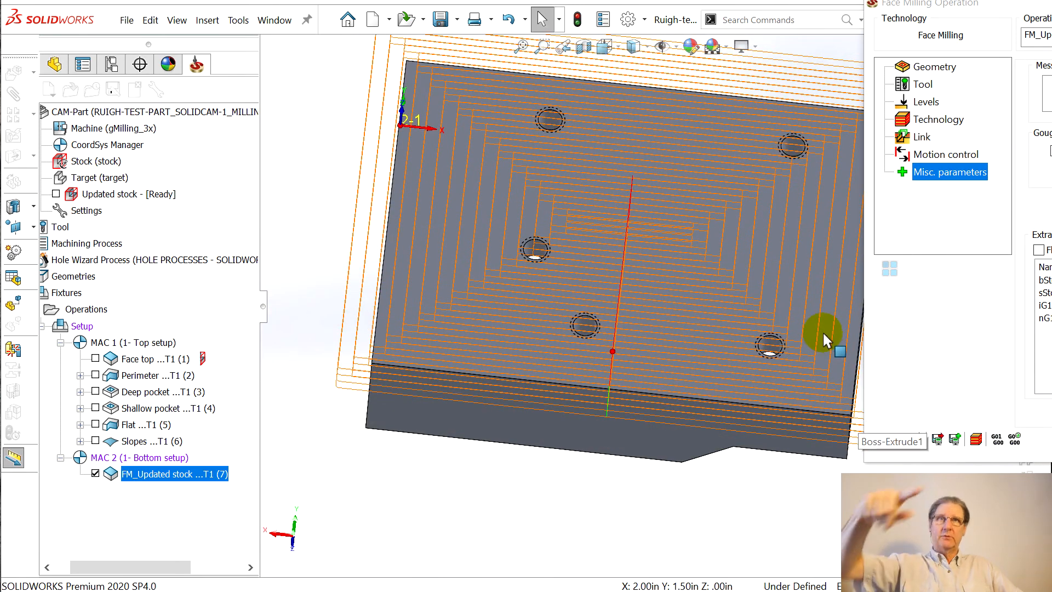
pyautogui.scroll(2, 794, 340)
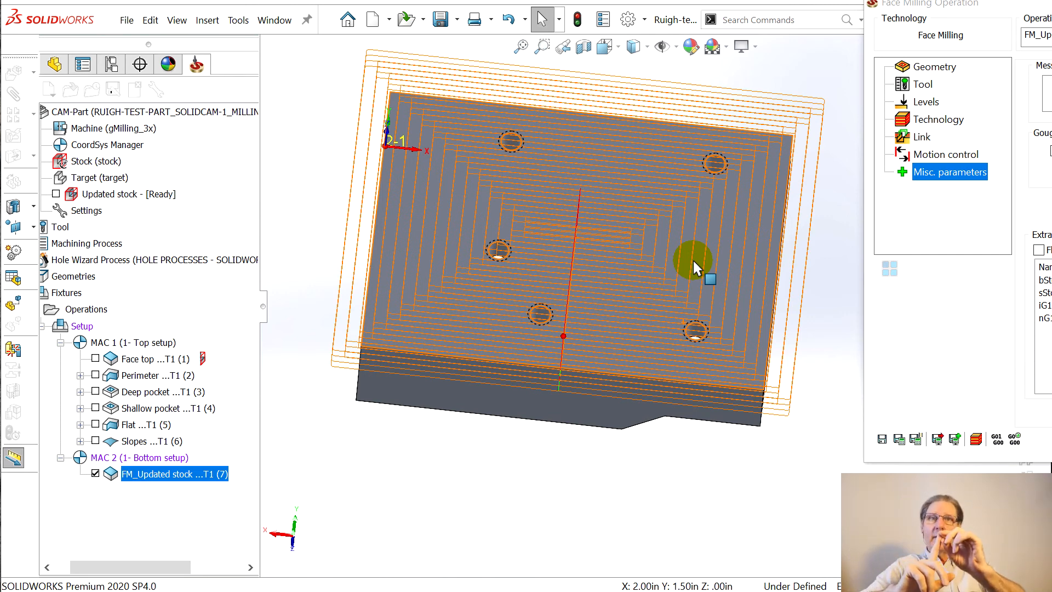
pyautogui.moveTo(517, 462); pyautogui.dragTo(521, 382, button='middle')
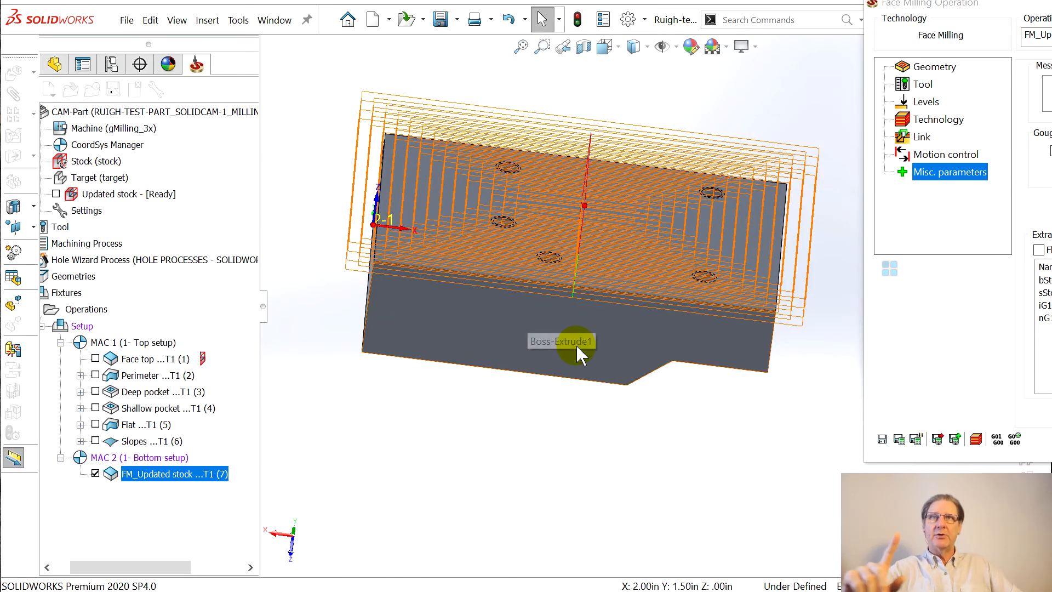
pyautogui.moveTo(575, 351); pyautogui.dragTo(555, 419, button='middle')
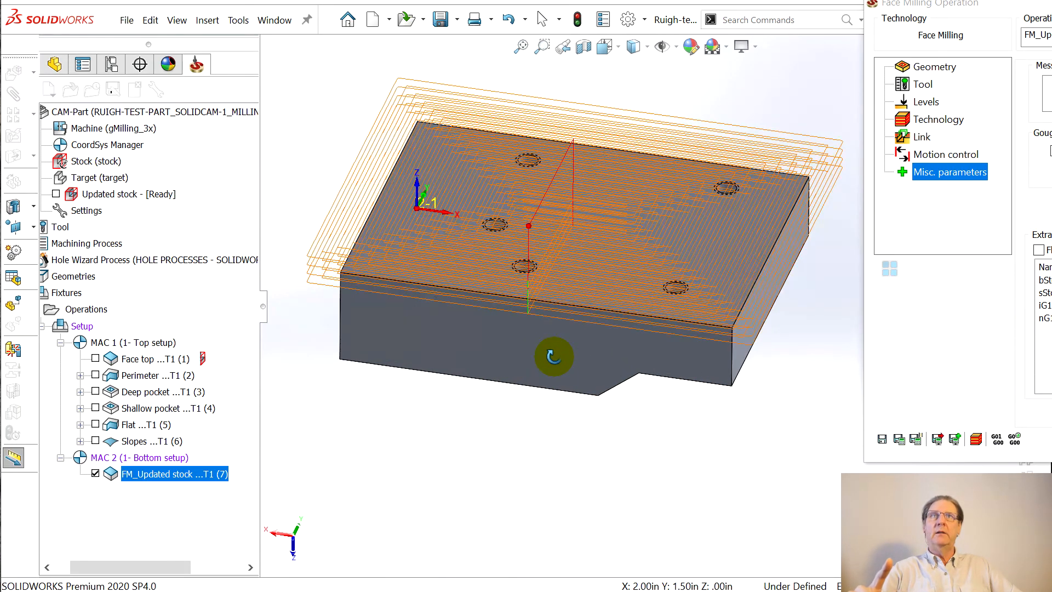
pyautogui.click(976, 439)
# Play the Host CAD simulation at increased speed, then return to the operation settings
pyautogui.click(465, 277)
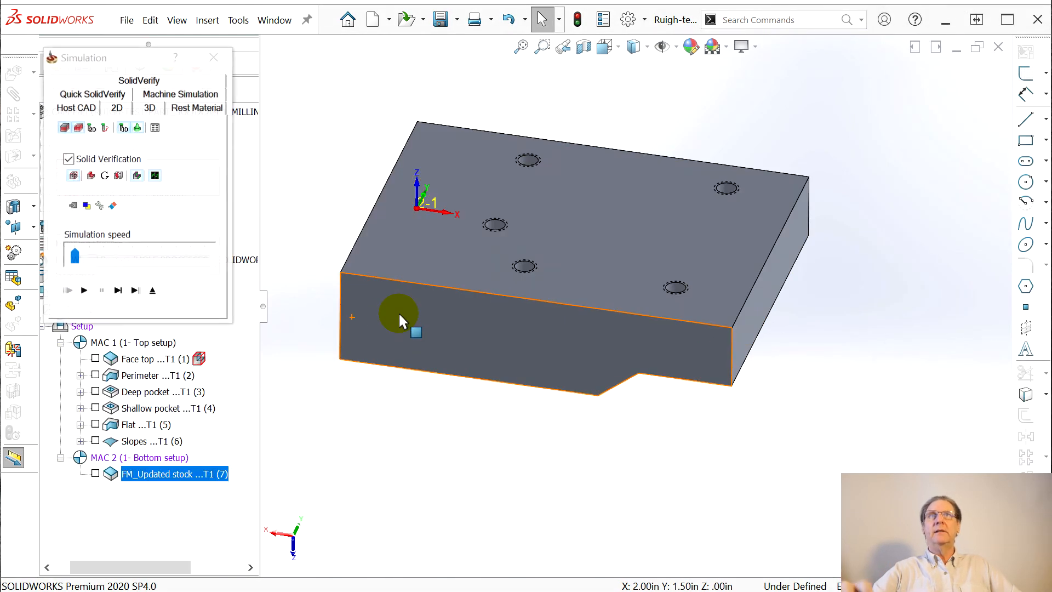
pyautogui.click(85, 291)
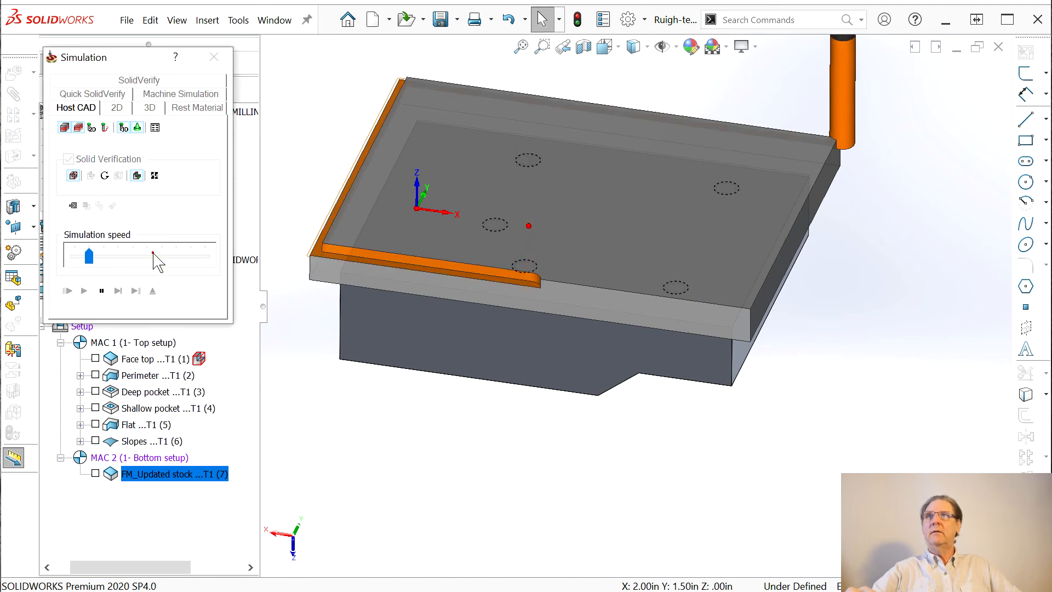
pyautogui.click(153, 252)
pyautogui.click(160, 259)
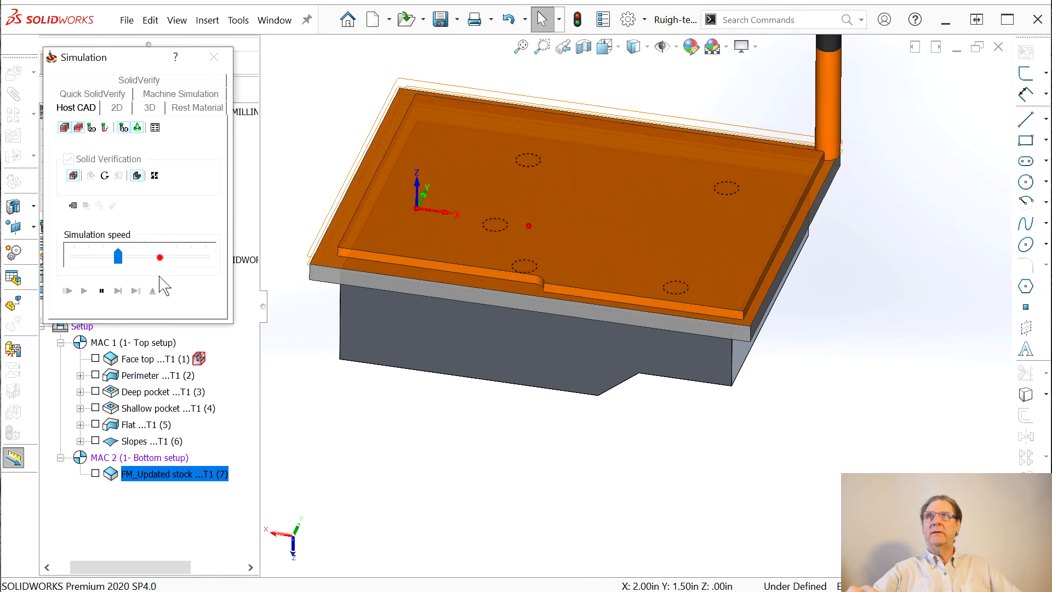
pyautogui.click(155, 252)
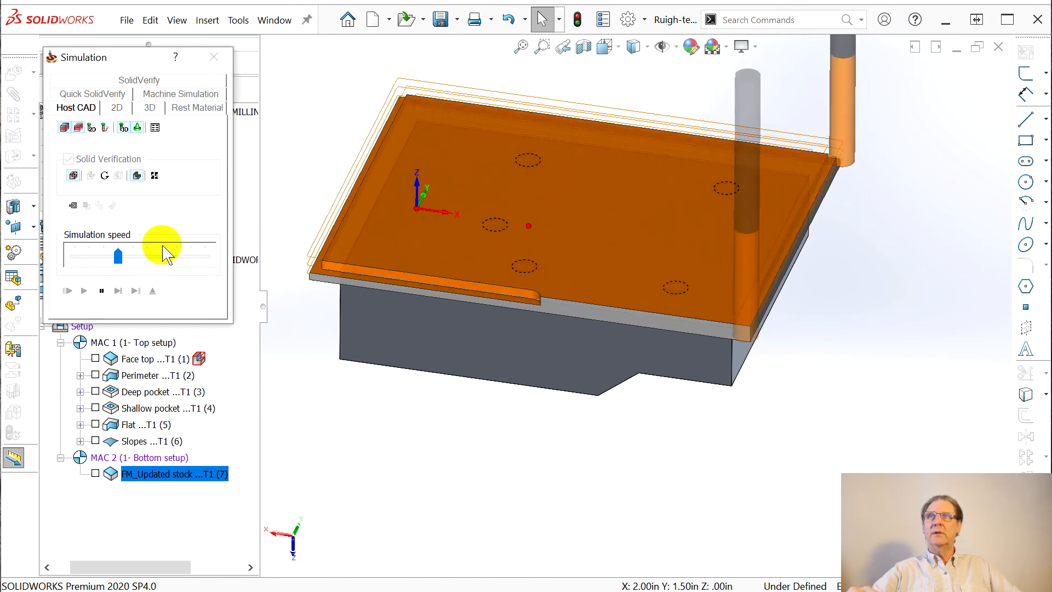
pyautogui.click(164, 258)
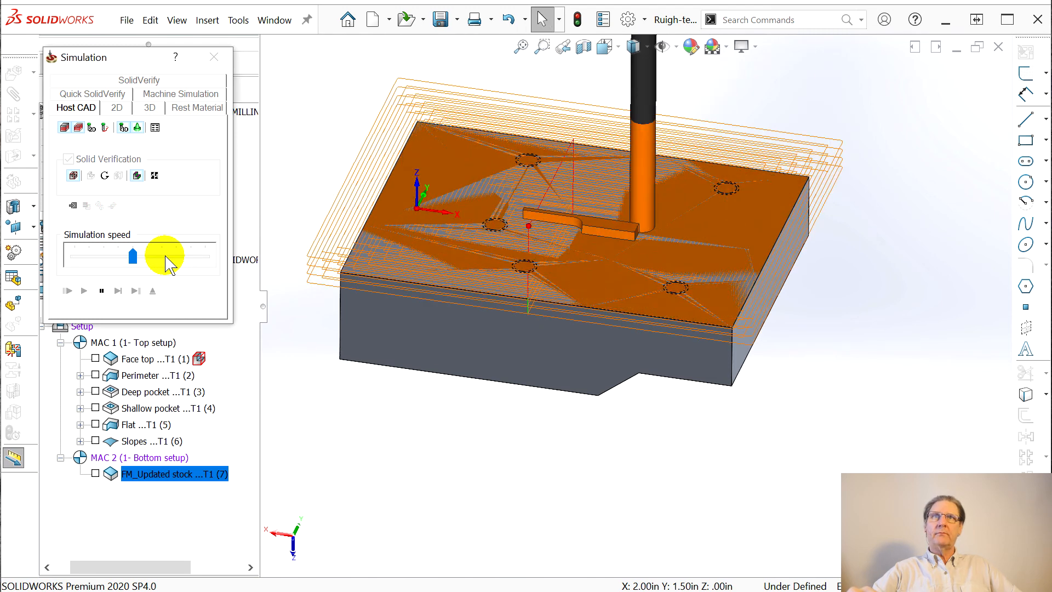
pyautogui.moveTo(351, 328); pyautogui.dragTo(367, 346, button='middle')
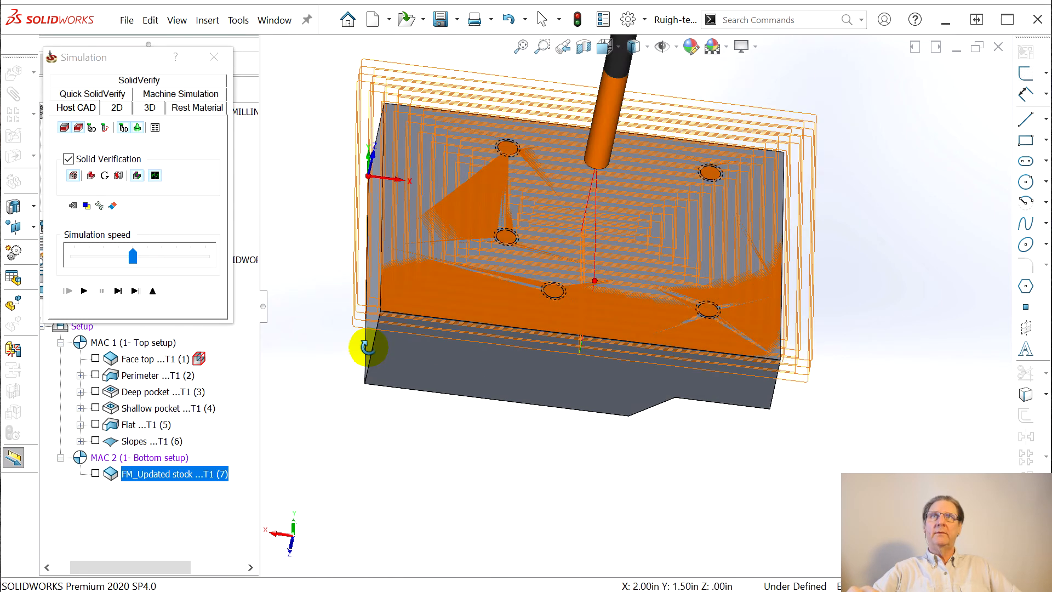
pyautogui.click(214, 58)
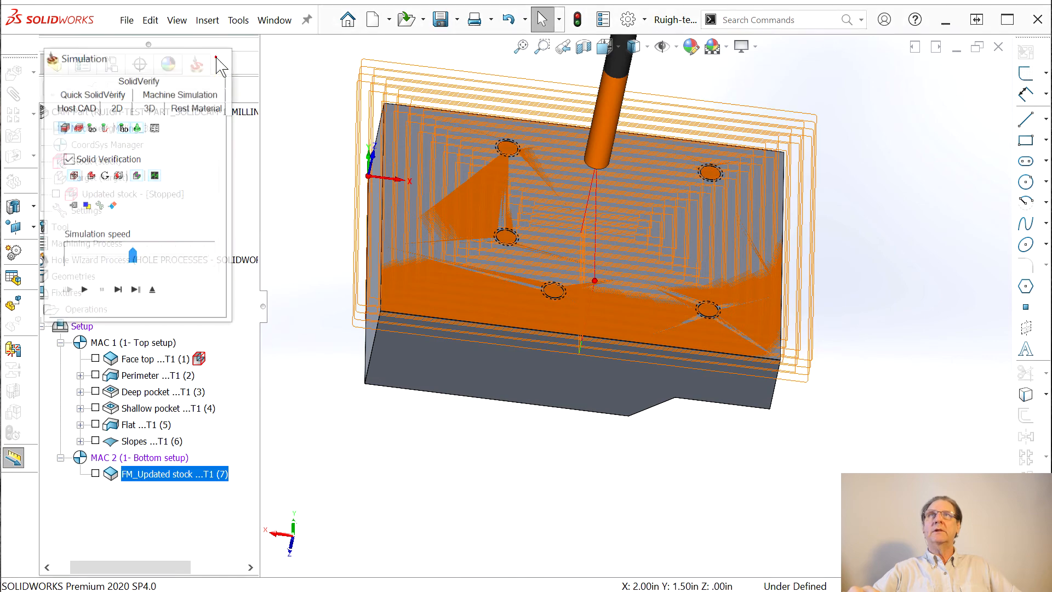
pyautogui.moveTo(958, 19); pyautogui.dragTo(163, 47)
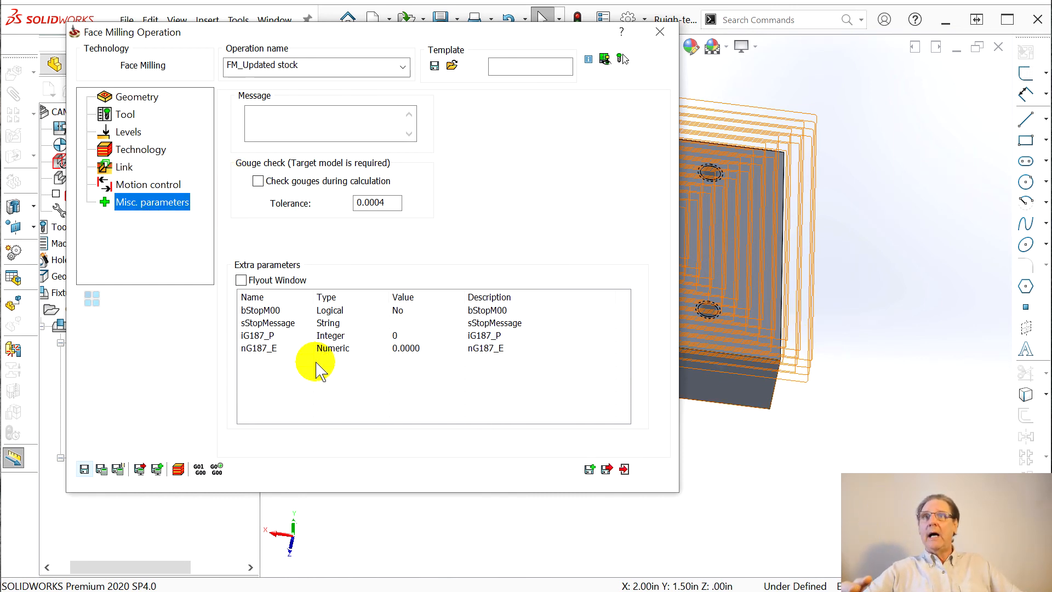
# Save and recalculate FM_Updated stock past the upper-level warning, and hide its toolpath
pyautogui.click(607, 469)
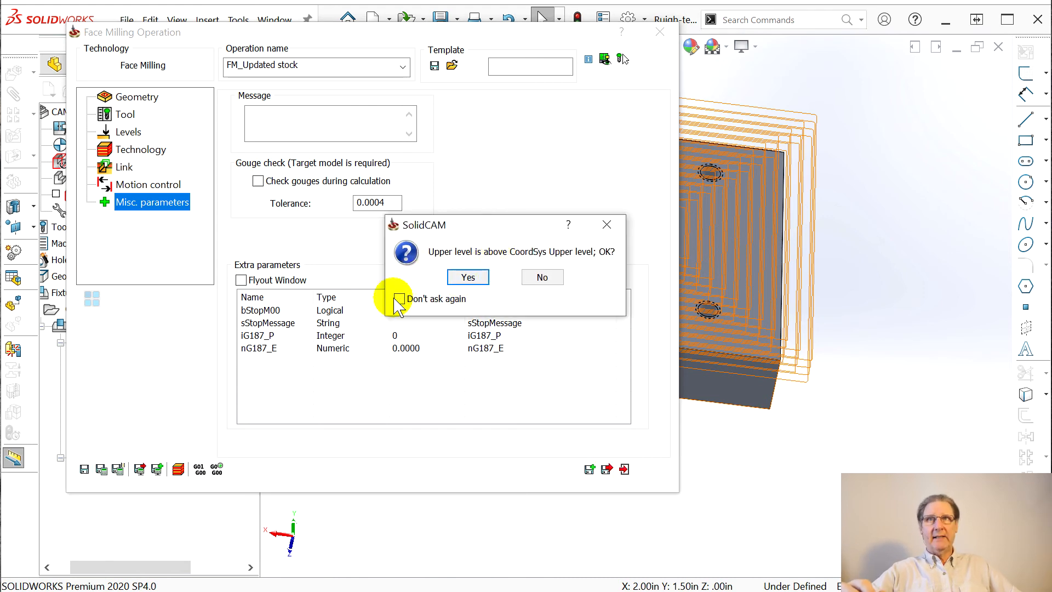
pyautogui.click(471, 278)
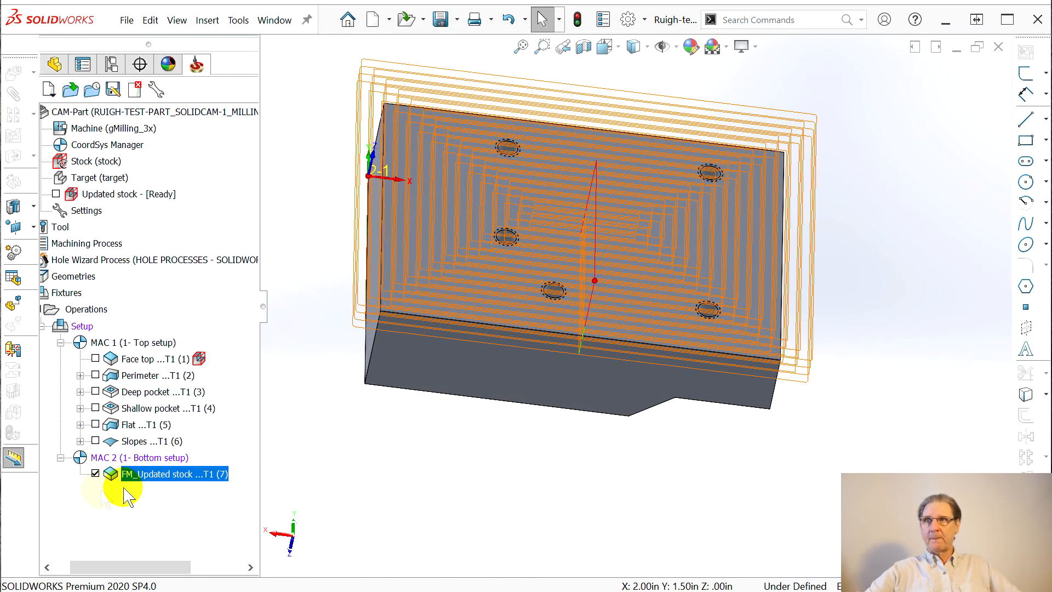
pyautogui.click(95, 475)
pyautogui.moveTo(327, 455); pyautogui.dragTo(313, 436, button='middle')
pyautogui.rightClick(144, 480)
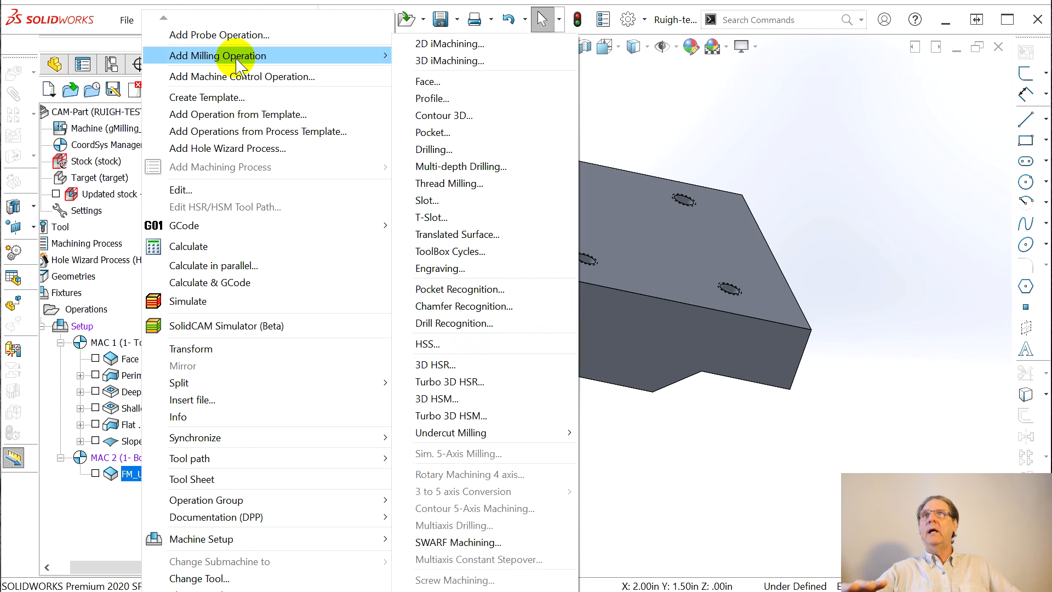
# Launch SolidCAM Simulator (Beta) for FM_Updated stock and orbit to its underside
pyautogui.click(191, 332)
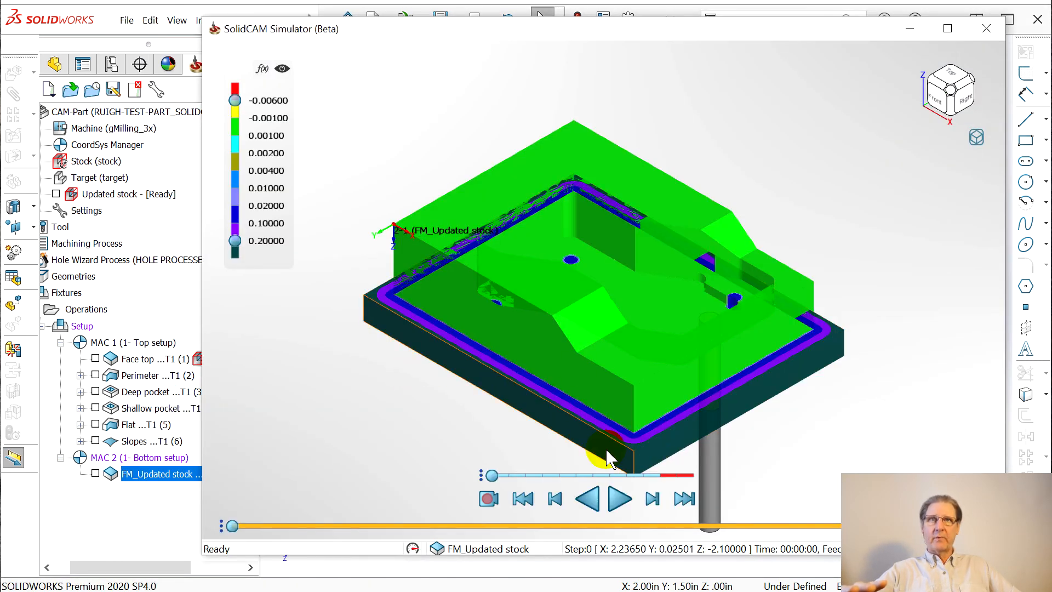
pyautogui.moveTo(607, 457); pyautogui.dragTo(814, 383, button='middle')
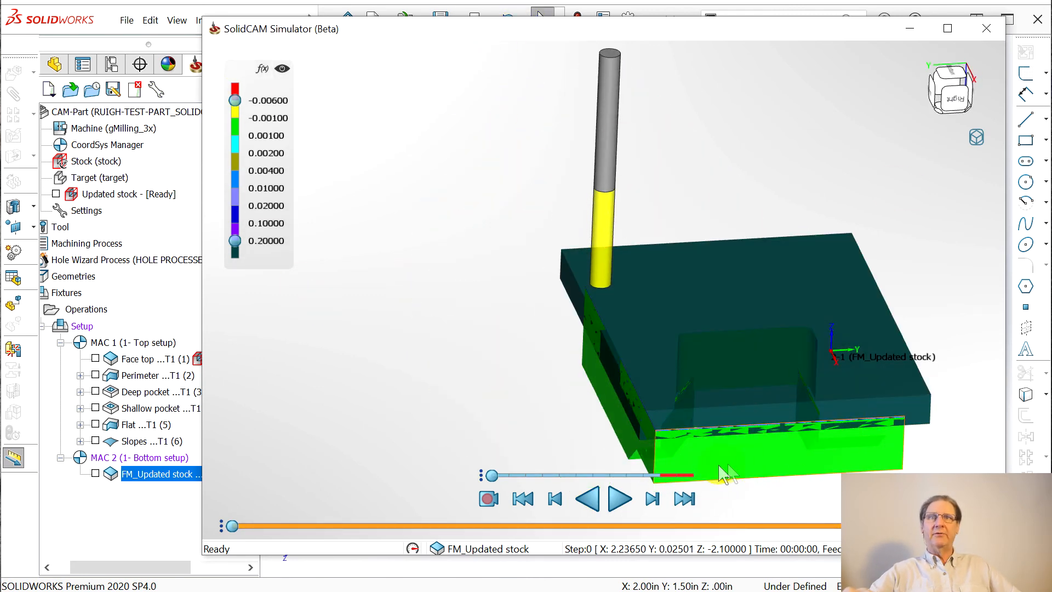
# Run the simulation at higher speed to step 459, toggle deviation colours, and inspect the stock
pyautogui.click(617, 499)
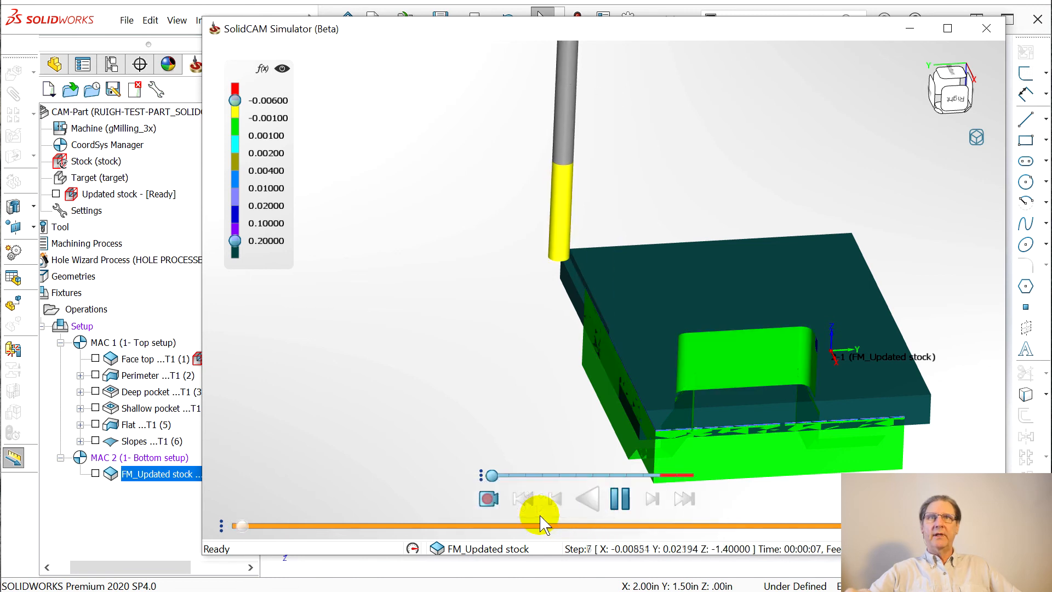
pyautogui.click(559, 475)
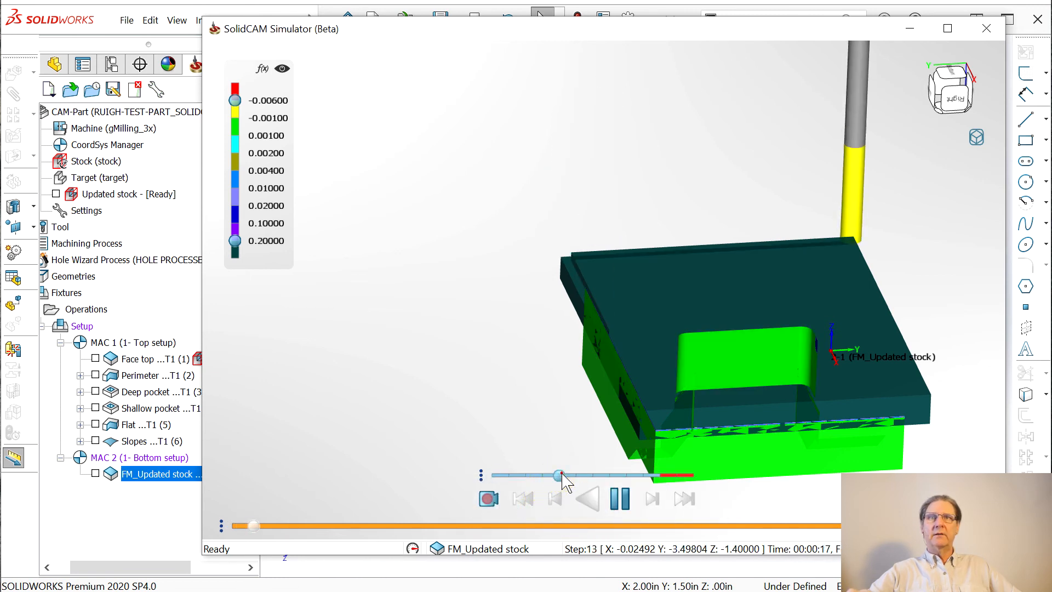
pyautogui.click(592, 475)
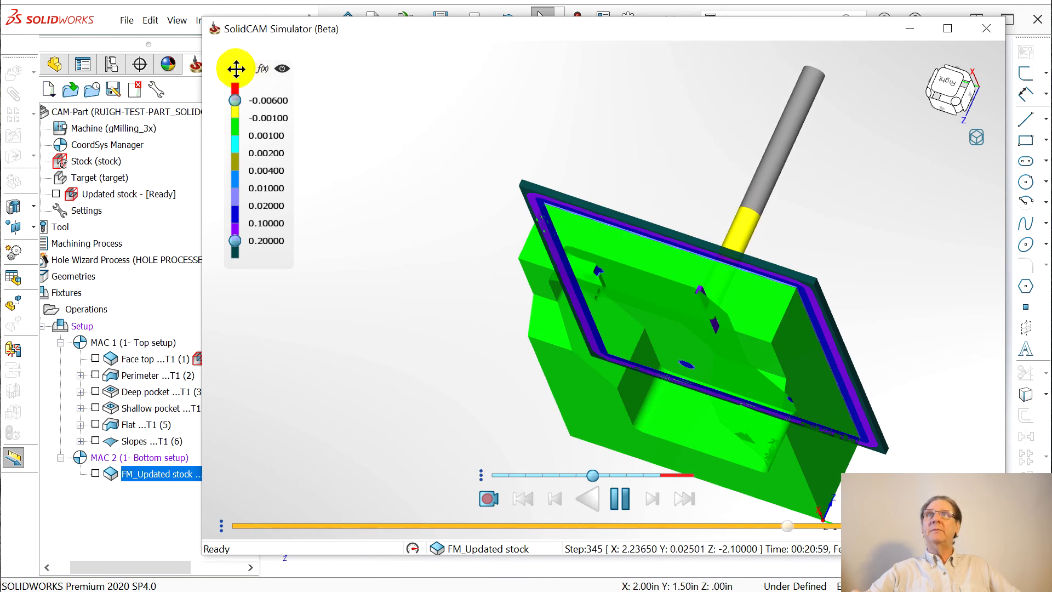
pyautogui.click(283, 68)
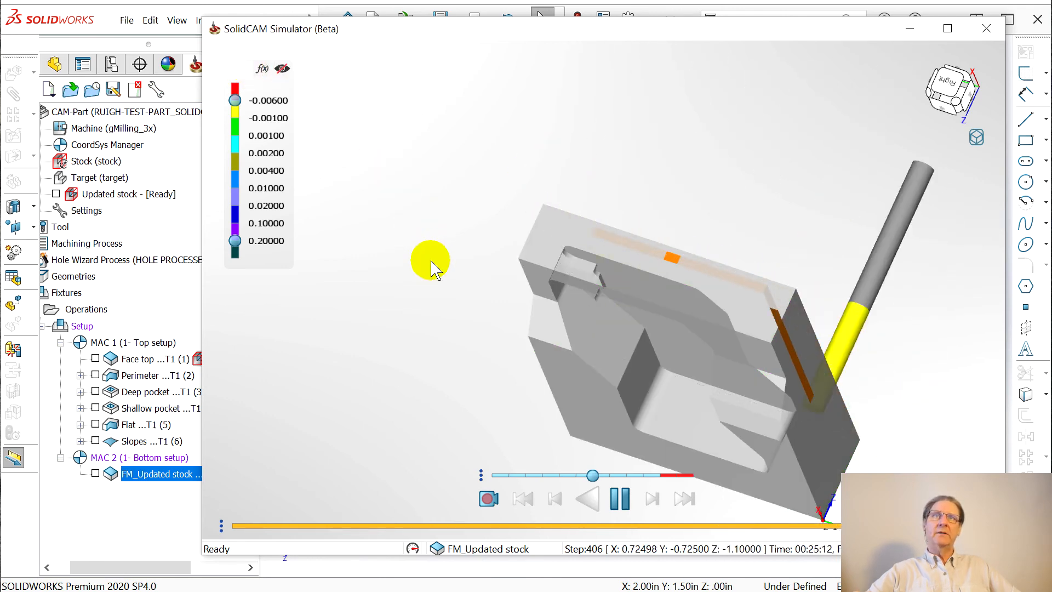
pyautogui.moveTo(596, 343); pyautogui.dragTo(629, 394, button='middle')
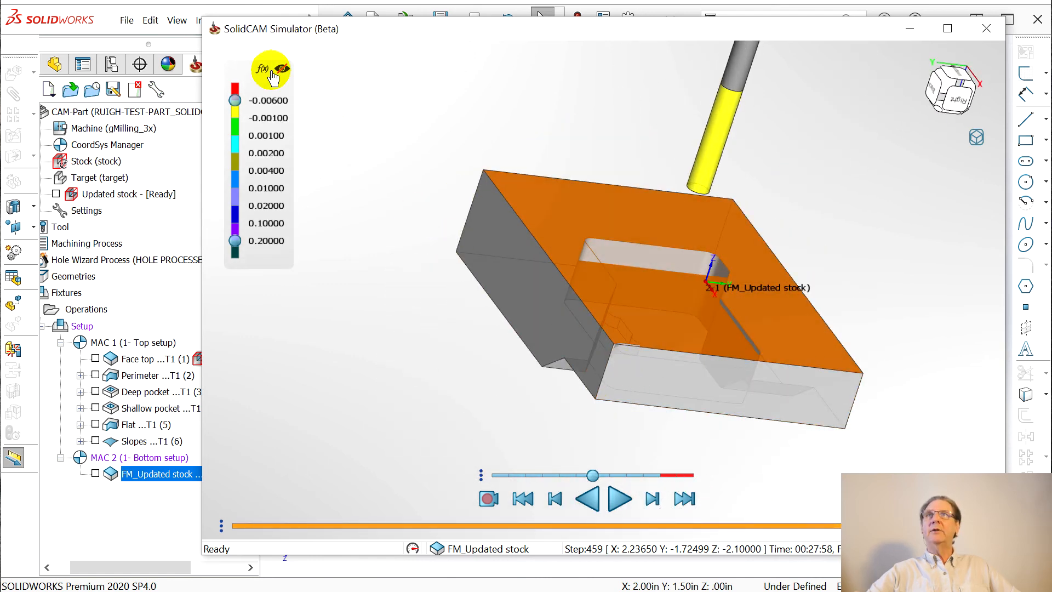
pyautogui.moveTo(775, 394); pyautogui.dragTo(915, 174, button='middle')
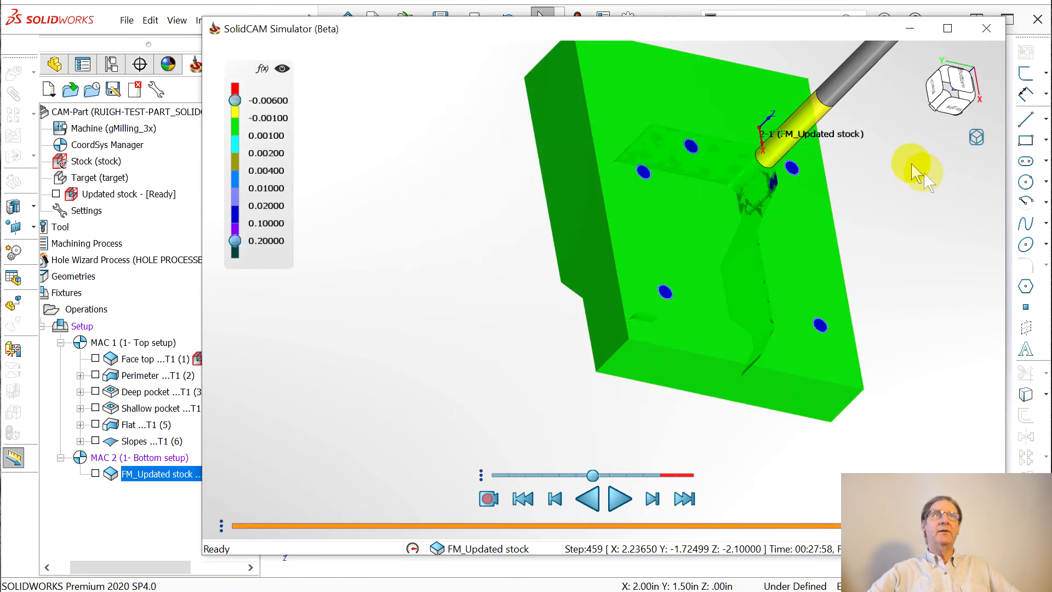
# Overlay Target [target.FST] on the machined stock to compare, then remove it
pyautogui.rightClick(978, 143)
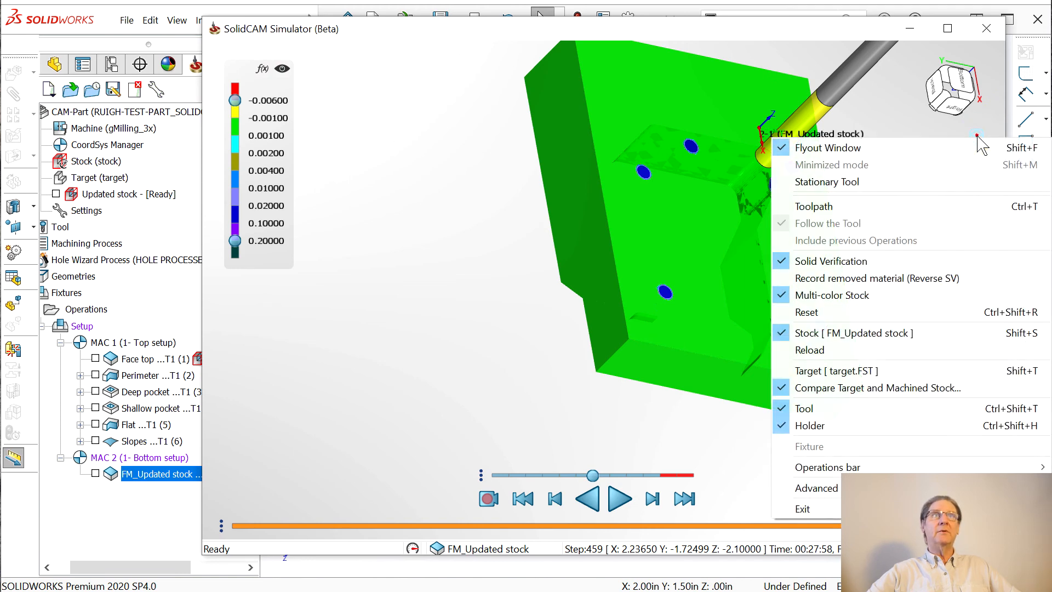
pyautogui.click(842, 372)
pyautogui.moveTo(803, 367); pyautogui.dragTo(424, 257, button='middle')
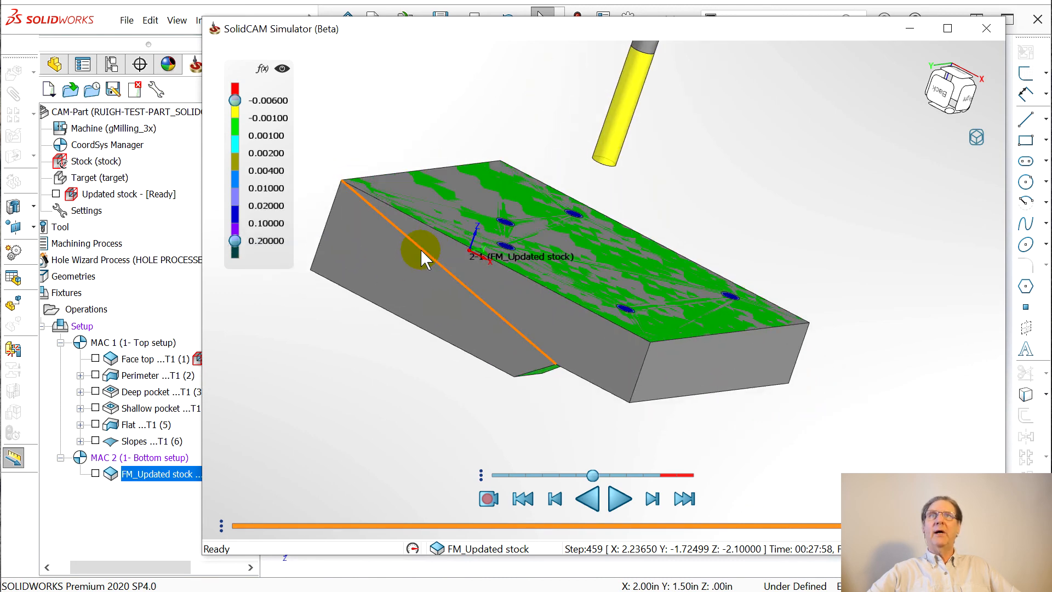
pyautogui.rightClick(1003, 144)
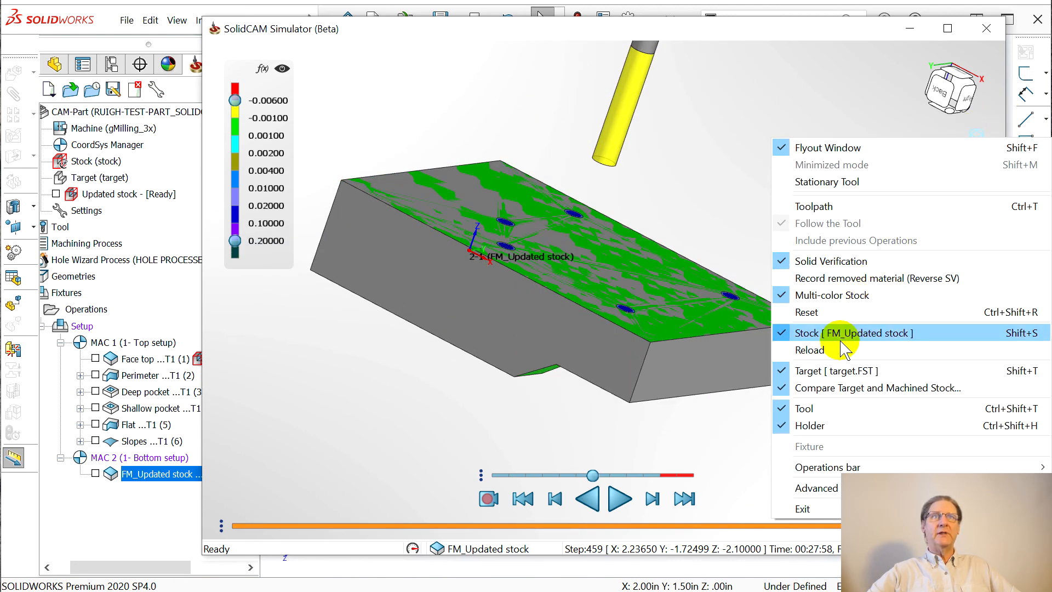
pyautogui.click(845, 375)
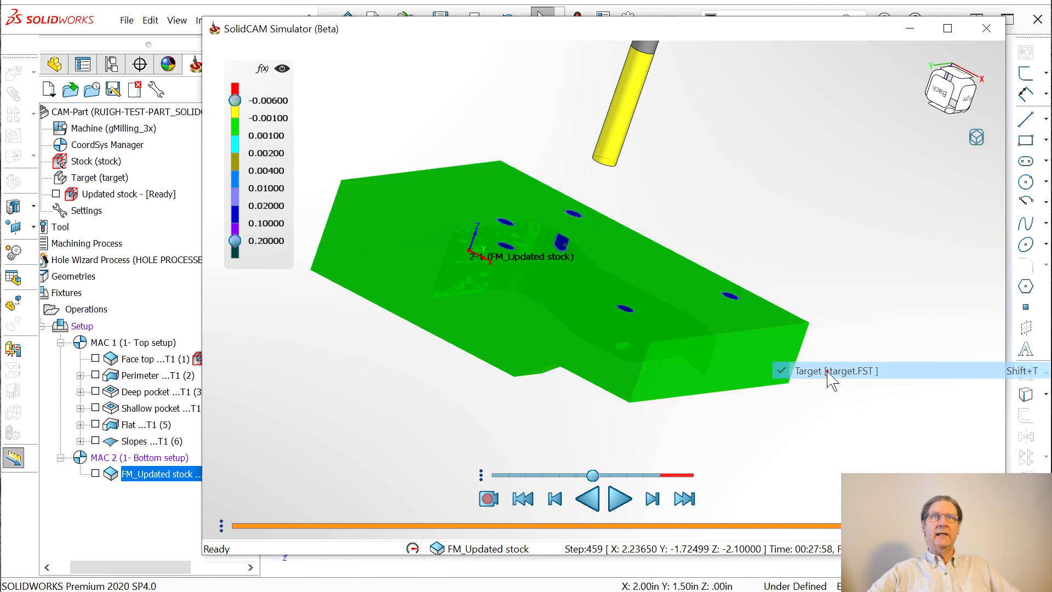
pyautogui.moveTo(780, 406); pyautogui.dragTo(692, 261, button='middle')
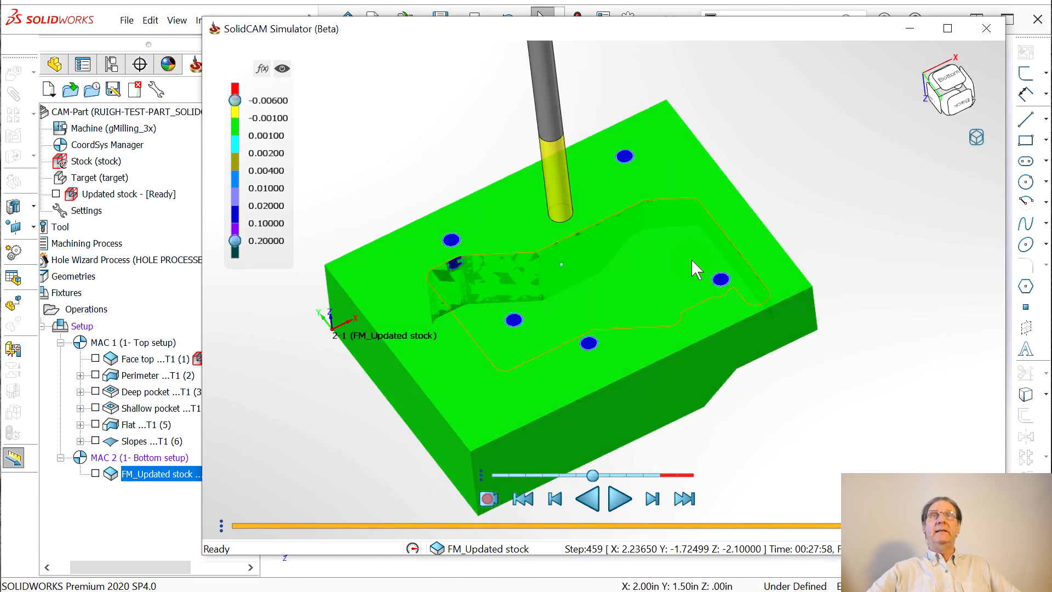
# Inspect the stock from top and bottom views, then close the simulator
pyautogui.scroll(-1, 804, 358)
pyautogui.scroll(1, 727, 425)
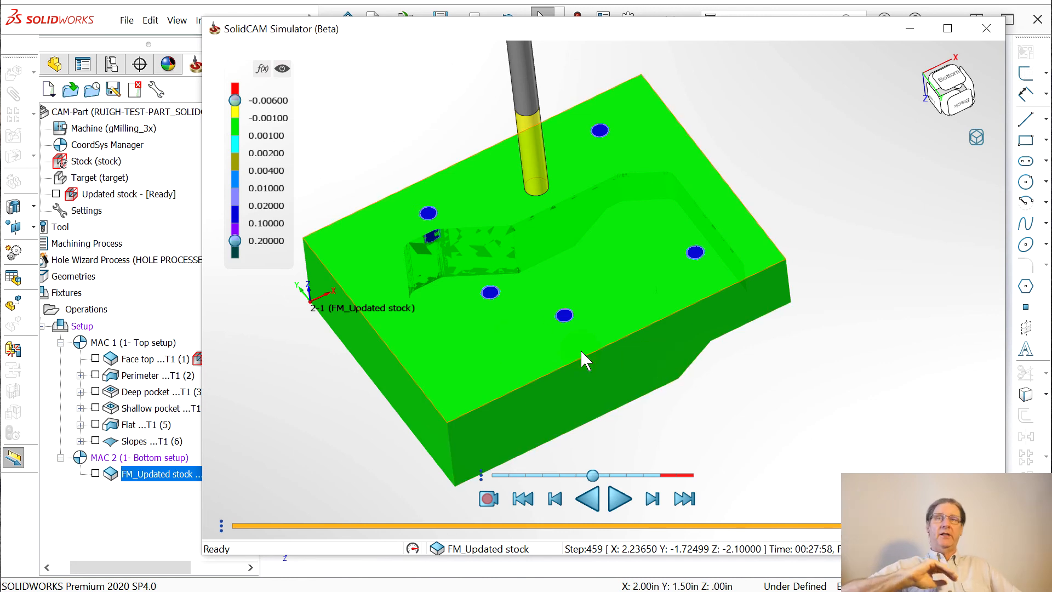
pyautogui.moveTo(610, 387); pyautogui.dragTo(715, 570)
pyautogui.scroll(-1, 674, 474)
pyautogui.scroll(1, 660, 438)
pyautogui.scroll(-4, 655, 430)
pyautogui.scroll(4, 654, 429)
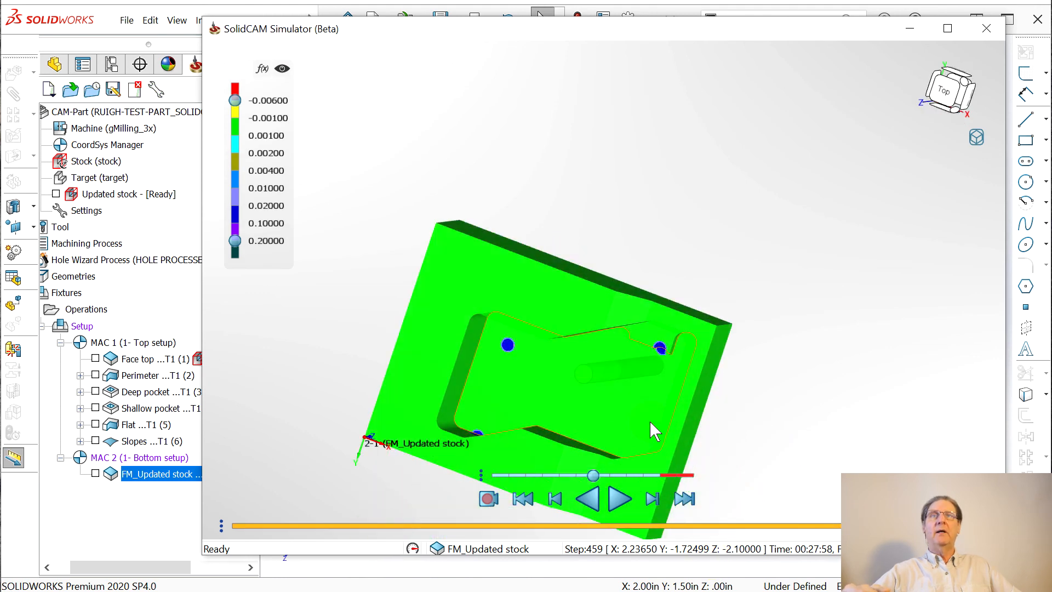
pyautogui.moveTo(613, 389); pyautogui.dragTo(521, 489, button='middle')
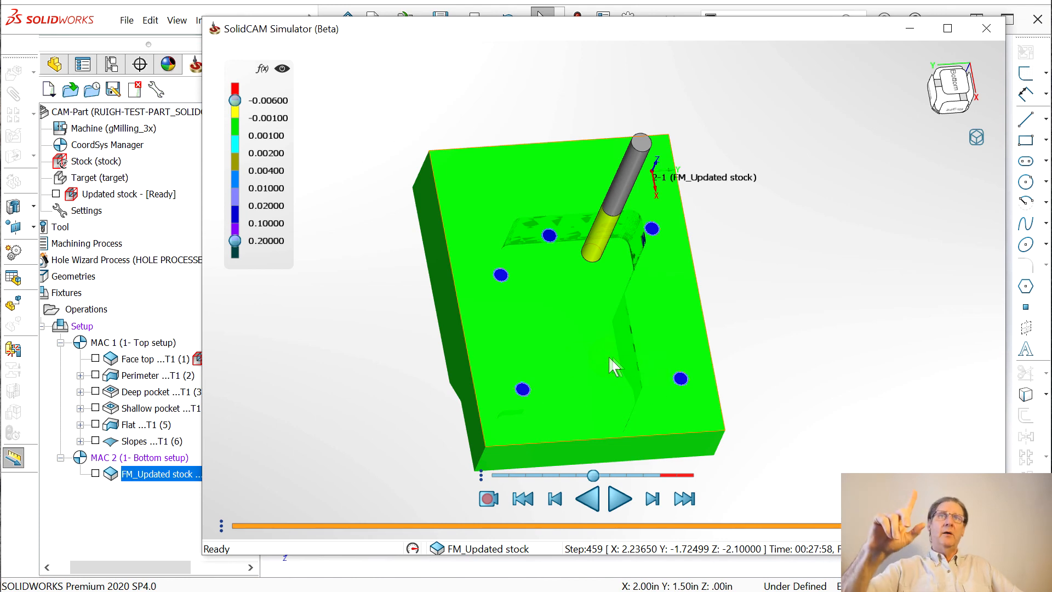
pyautogui.moveTo(627, 359); pyautogui.dragTo(736, 272)
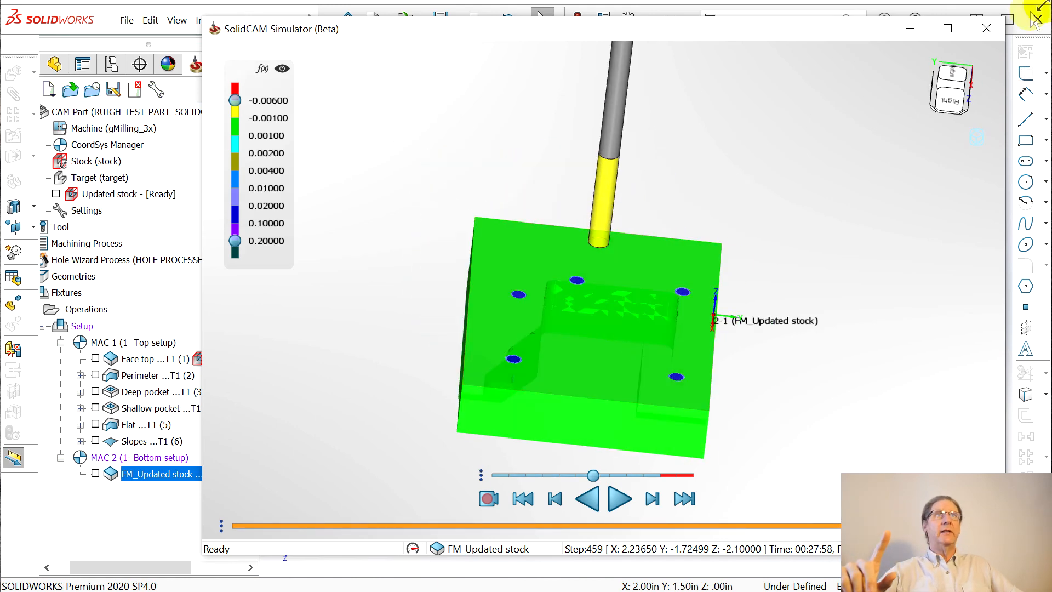
pyautogui.click(986, 30)
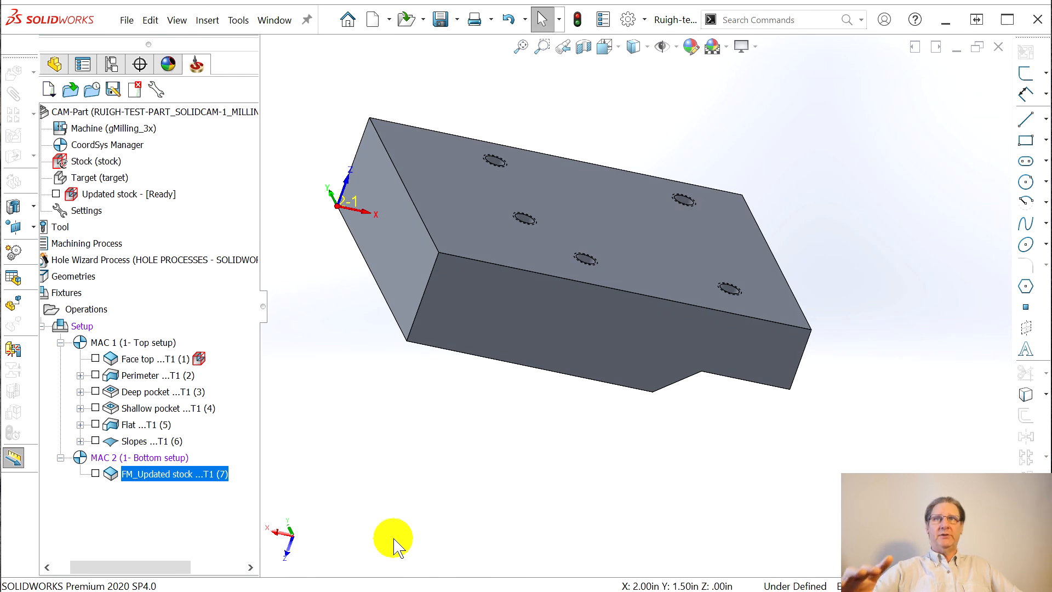